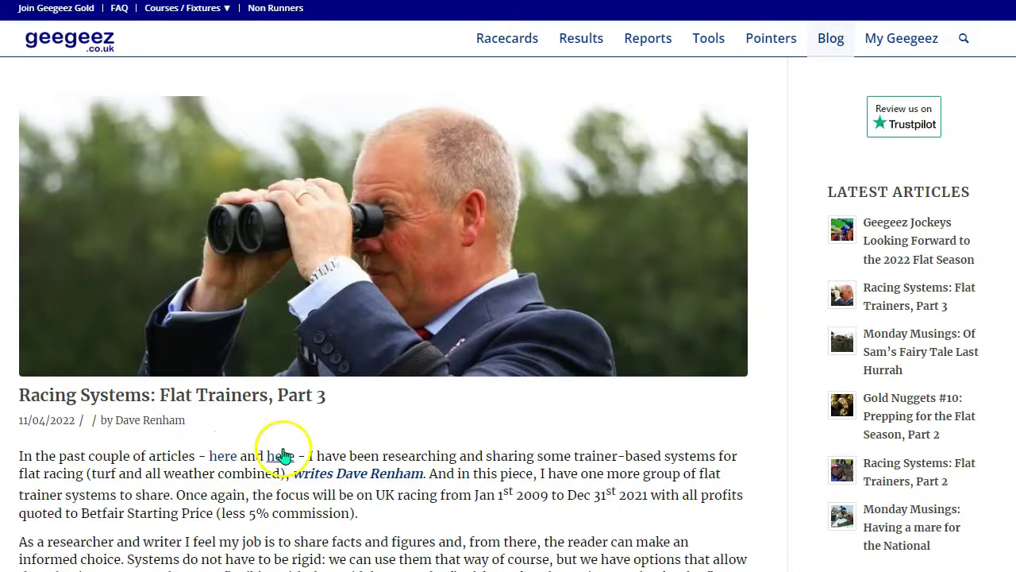
- Read the Flat Trainers, Part 3 article down to the stats and yearly ROI graph of the Ralph Beckett 3yo system
{"action": "scroll", "coordinate": [397, 365], "scroll_direction": "down", "scroll_amount": 2}
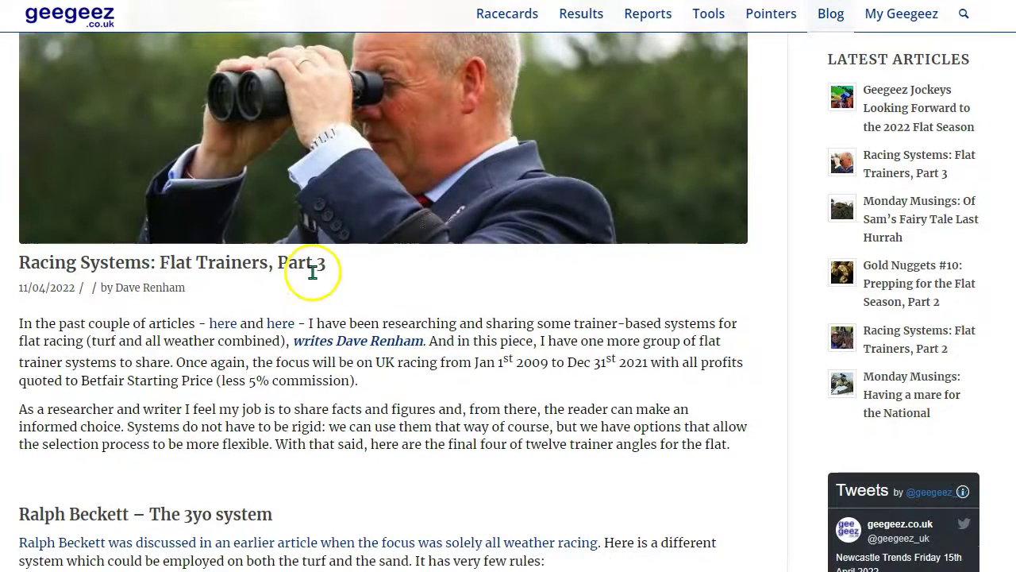
{"action": "scroll", "coordinate": [322, 274], "scroll_direction": "down", "scroll_amount": 4}
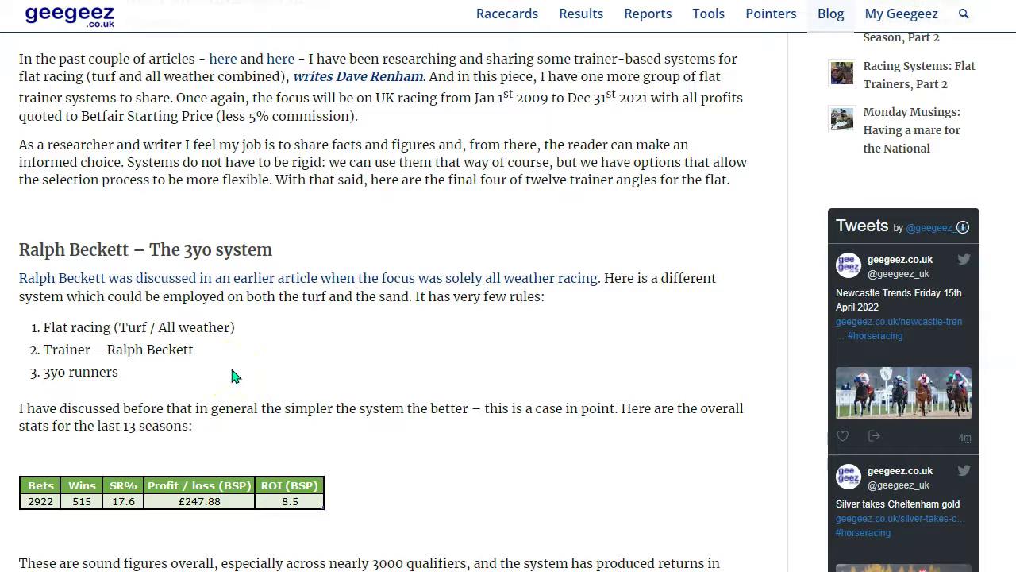
{"action": "scroll", "coordinate": [225, 365], "scroll_direction": "down", "scroll_amount": 5}
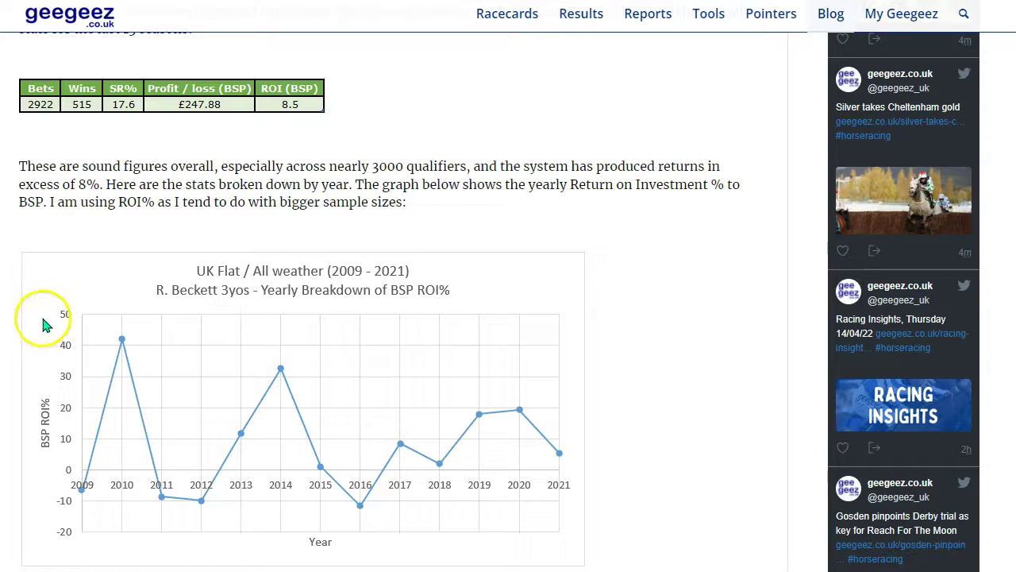
- Open the Query Tool and set its date range to 2009+
{"action": "mouse_move", "coordinate": [706, 17]}
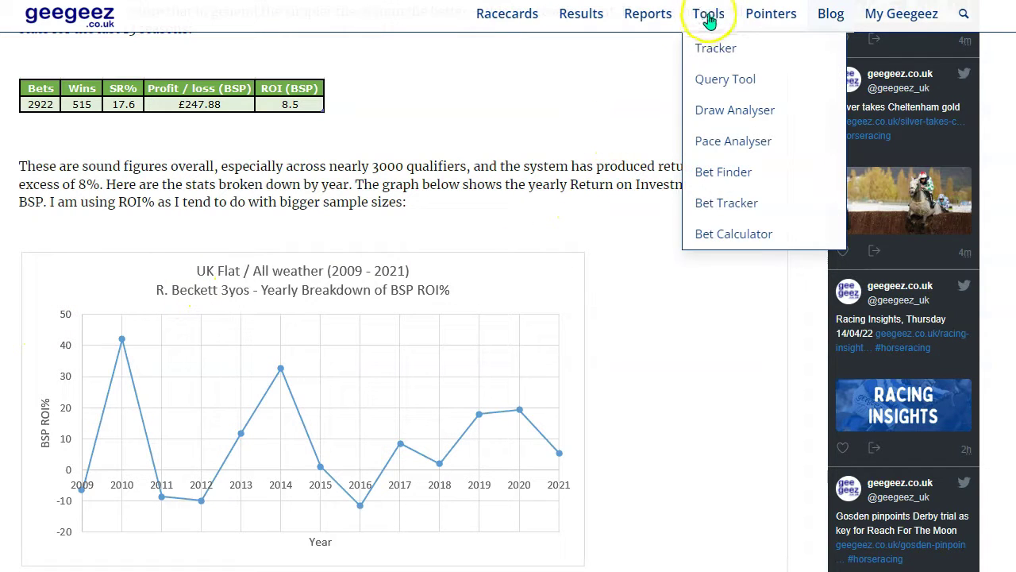
{"action": "left_click", "coordinate": [709, 82]}
{"action": "left_click", "coordinate": [737, 97]}
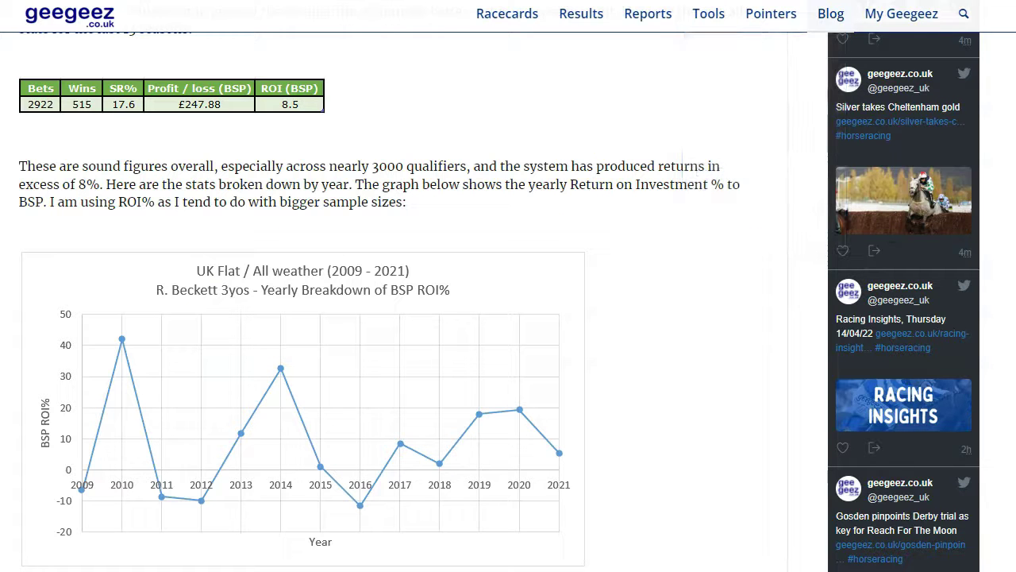
{"action": "key", "text": "ctrl+Tab"}
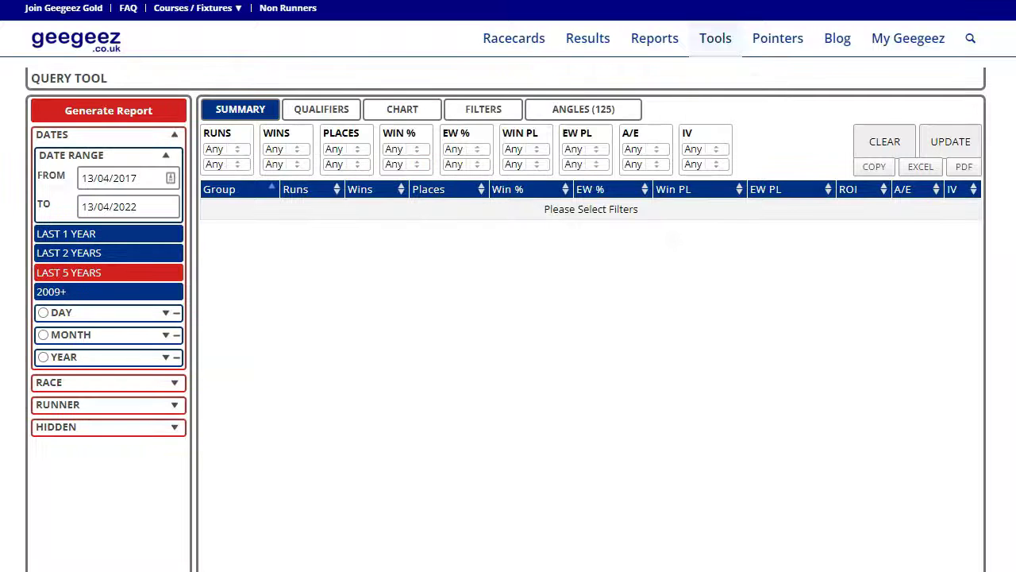
{"action": "left_click", "coordinate": [59, 291]}
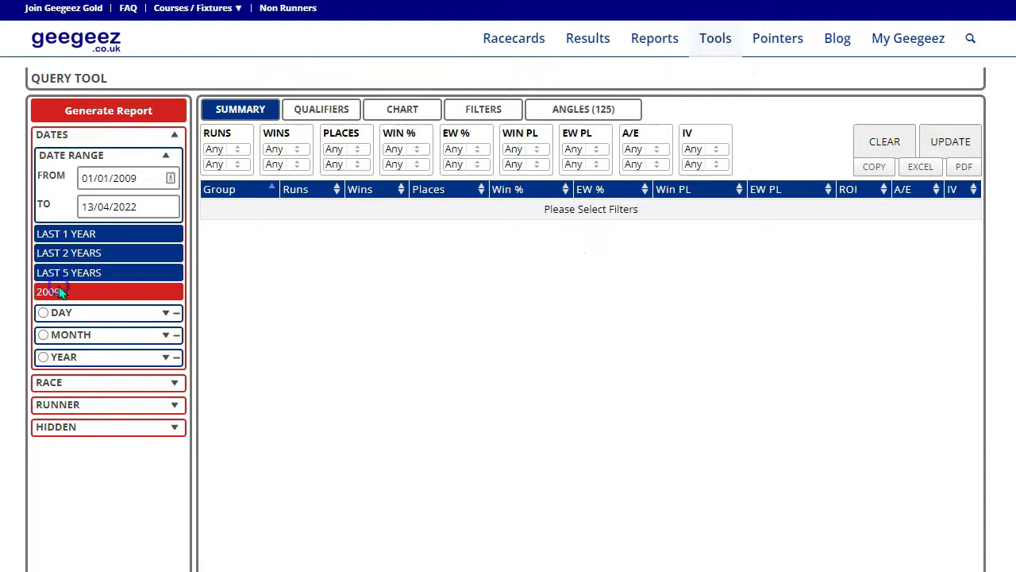
- Restrict the runners' age to a minimum of 3 and a maximum of 3
{"action": "left_click", "coordinate": [73, 404]}
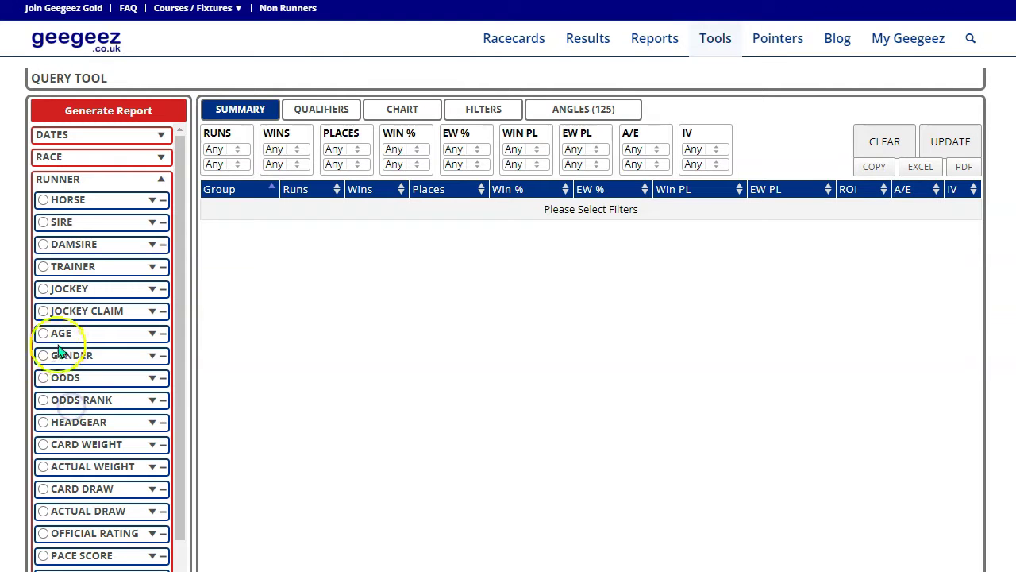
{"action": "left_click", "coordinate": [61, 335]}
{"action": "double_click", "coordinate": [79, 355]}
{"action": "type", "text": "3"}
{"action": "left_click", "coordinate": [84, 383]}
{"action": "double_click", "coordinate": [84, 383]}
{"action": "type", "text": "3"}
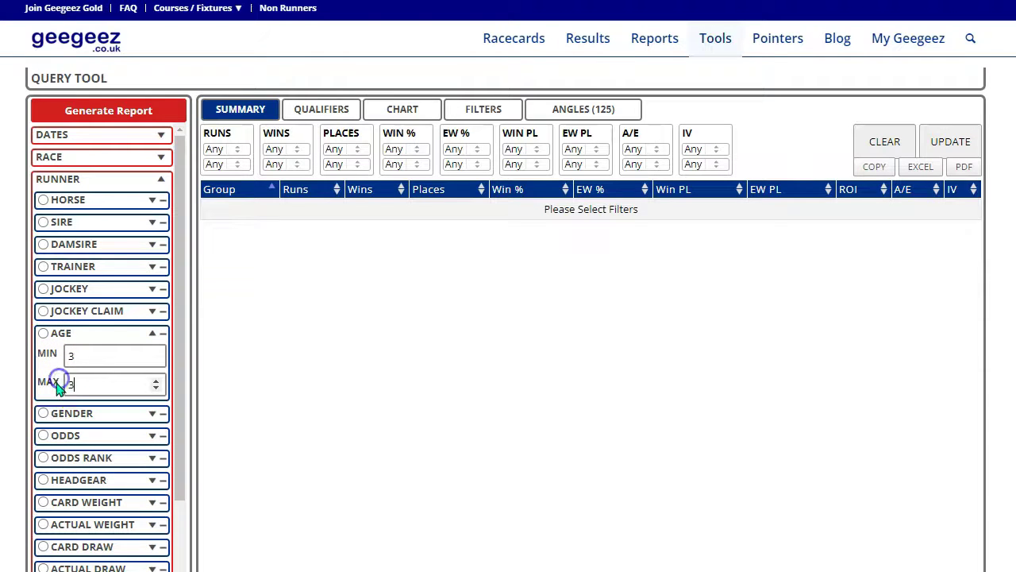
- Limit the race code to Flat Turf and Flat AW and generate the report
{"action": "left_click", "coordinate": [67, 162]}
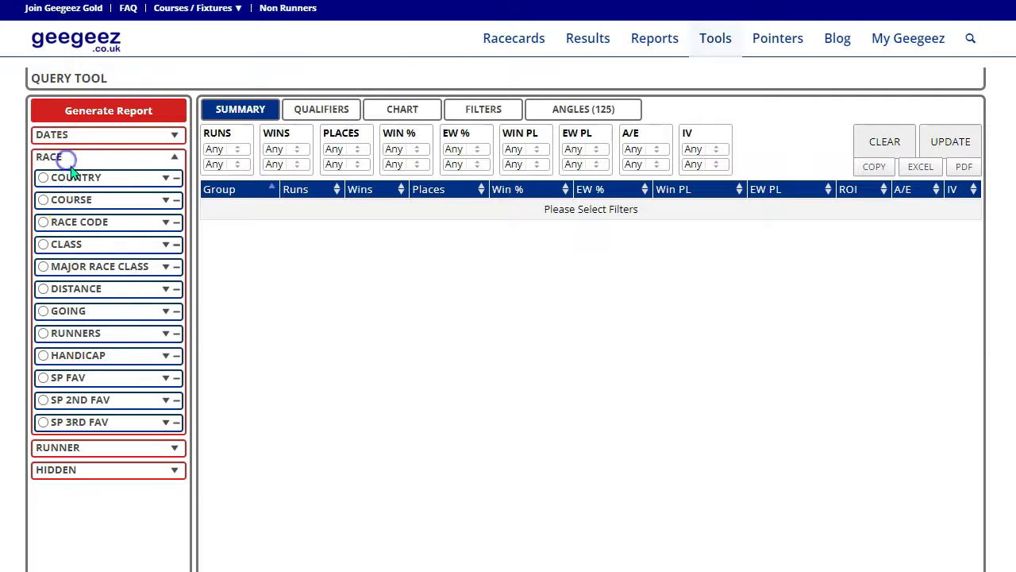
{"action": "left_click", "coordinate": [67, 224]}
{"action": "left_click", "coordinate": [46, 238]}
{"action": "left_click", "coordinate": [46, 250]}
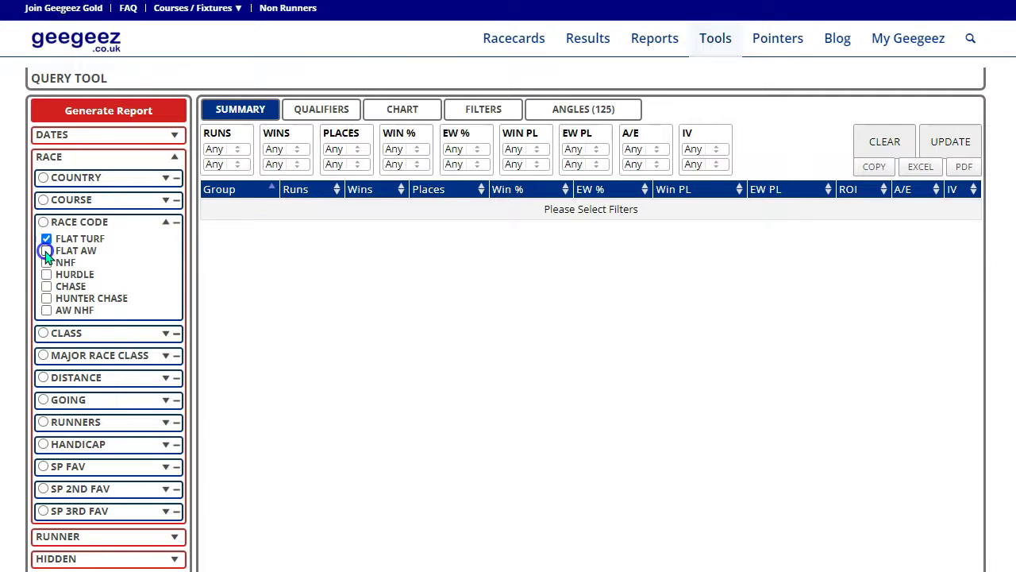
{"action": "left_click", "coordinate": [91, 113]}
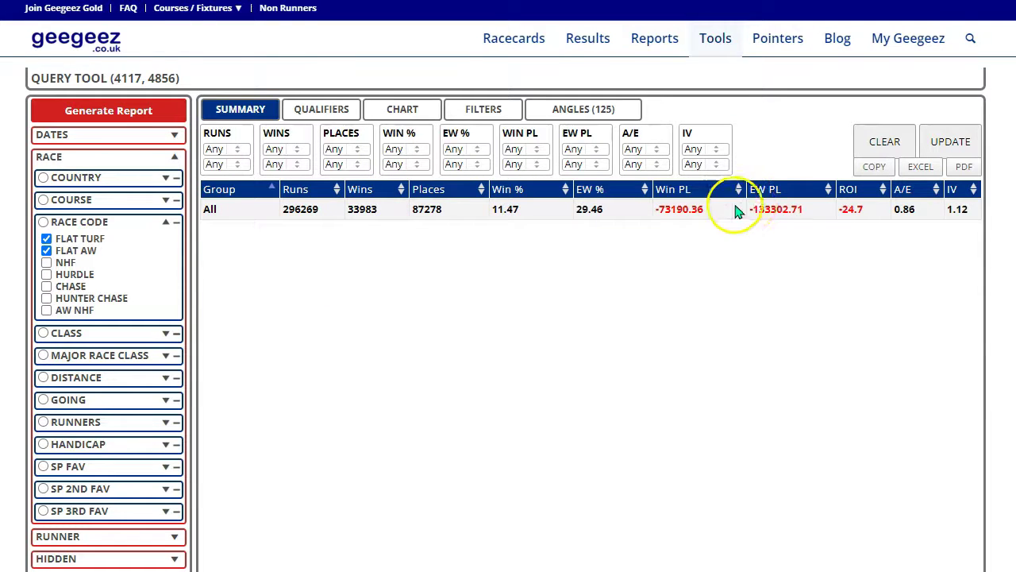
- Filter the report to trainer R Beckett, regenerate it and compare it with the article's figures
{"action": "left_click", "coordinate": [53, 536]}
{"action": "left_click", "coordinate": [69, 266]}
{"action": "left_click", "coordinate": [71, 288]}
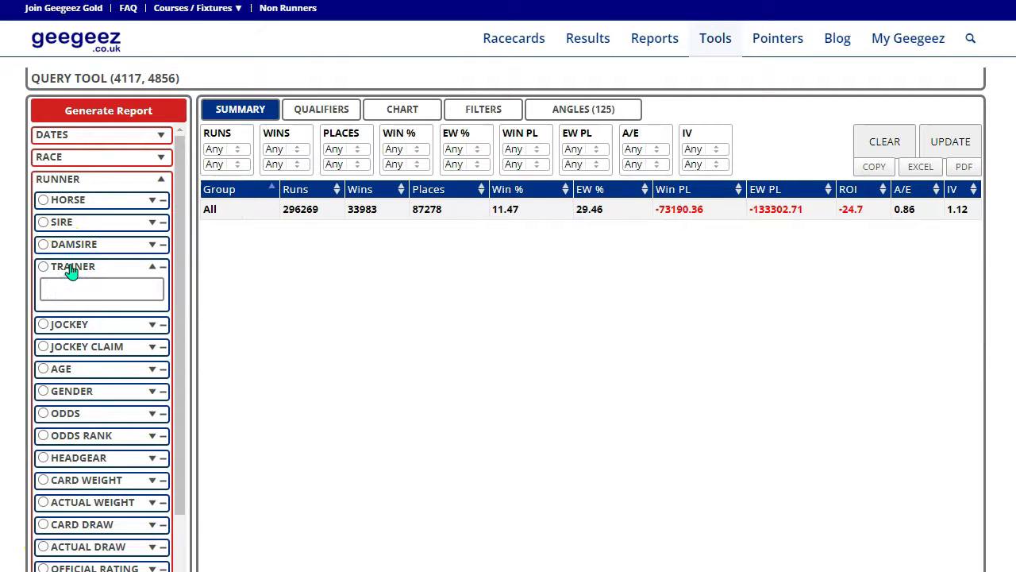
{"action": "type", "text": "beckett"}
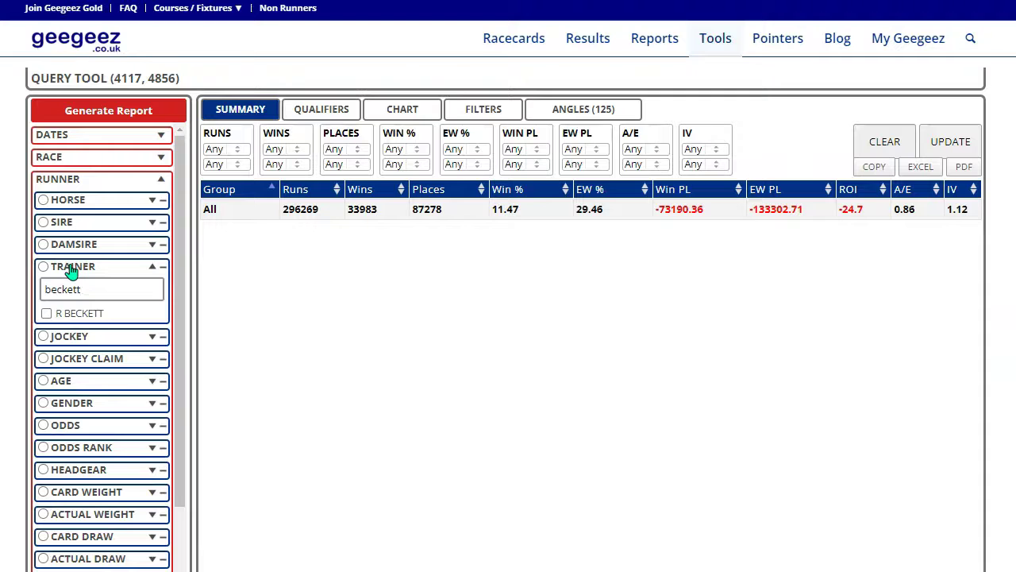
{"action": "left_click", "coordinate": [46, 313]}
{"action": "left_click", "coordinate": [87, 112]}
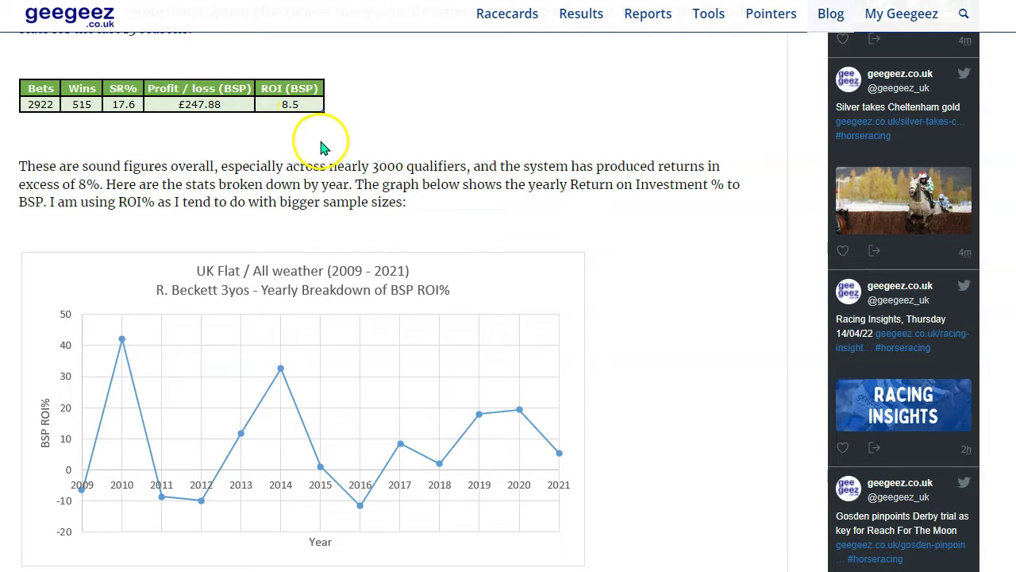
{"action": "left_click", "coordinate": [418, 208]}
{"action": "left_click", "coordinate": [468, 205]}
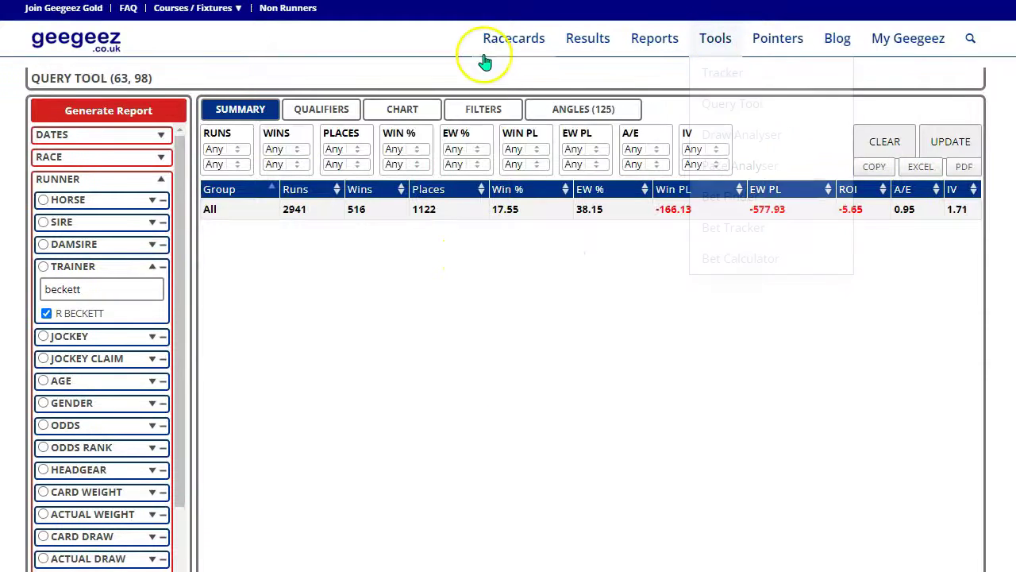
- Restrict the report to the odd years from 2009 to 2021 and regenerate it
{"action": "left_click", "coordinate": [59, 139]}
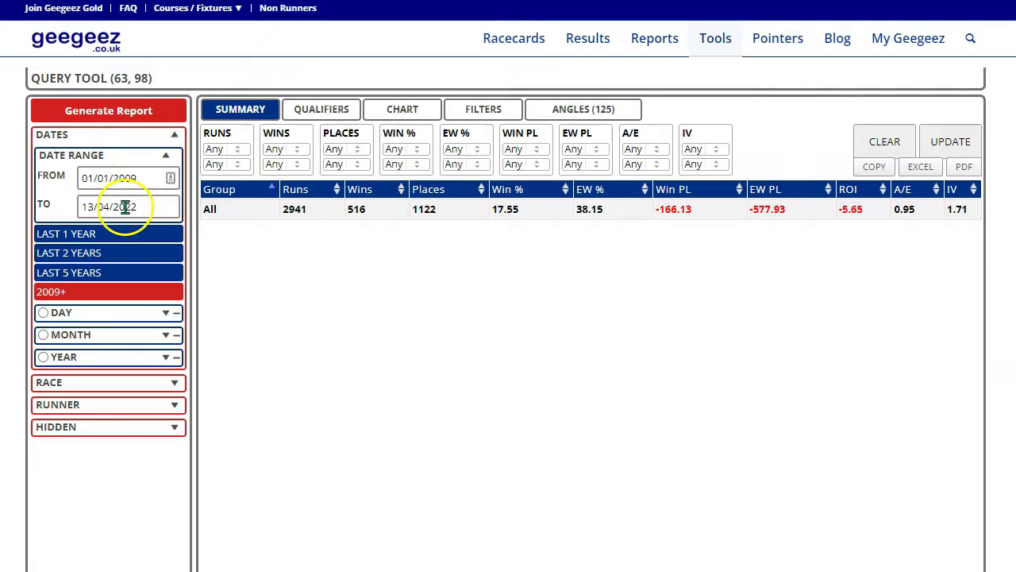
{"action": "left_click", "coordinate": [65, 359]}
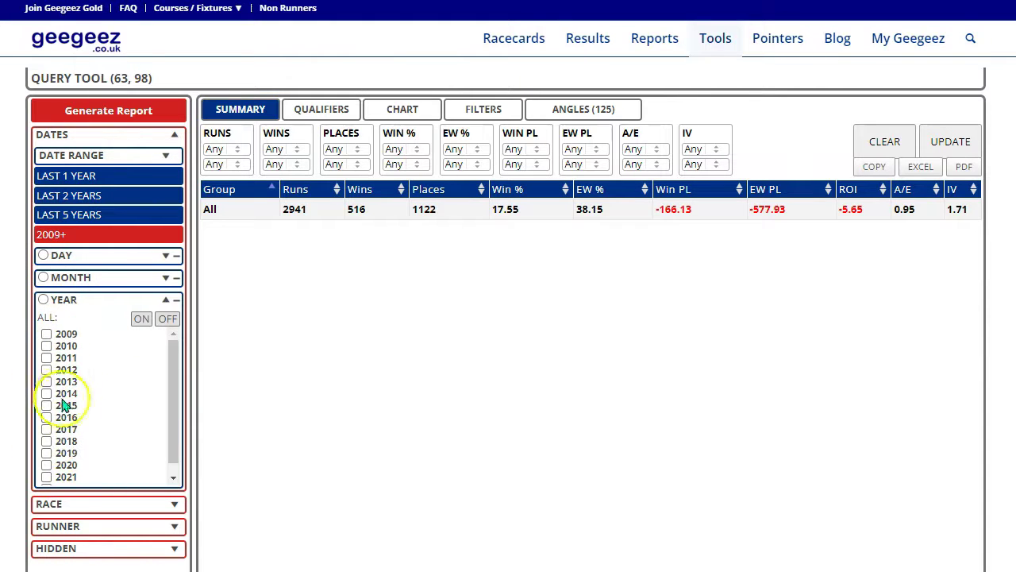
{"action": "left_click", "coordinate": [46, 334]}
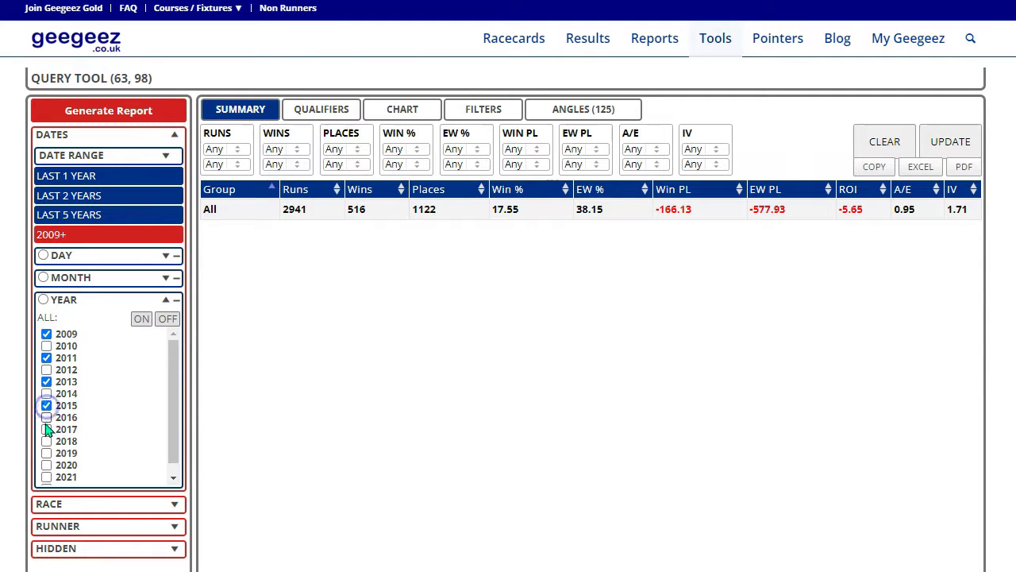
{"action": "left_click", "coordinate": [45, 476]}
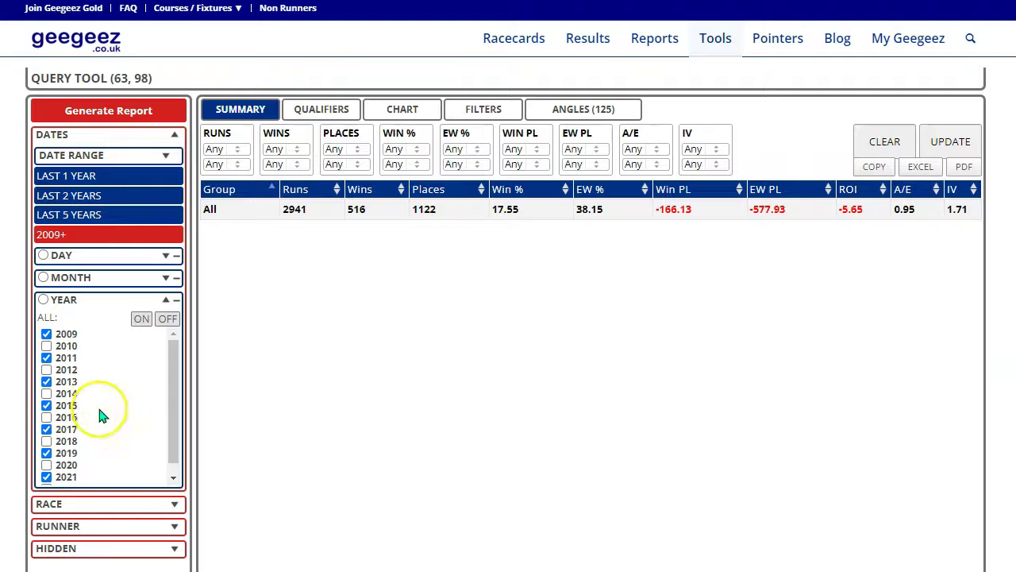
{"action": "left_click", "coordinate": [103, 110]}
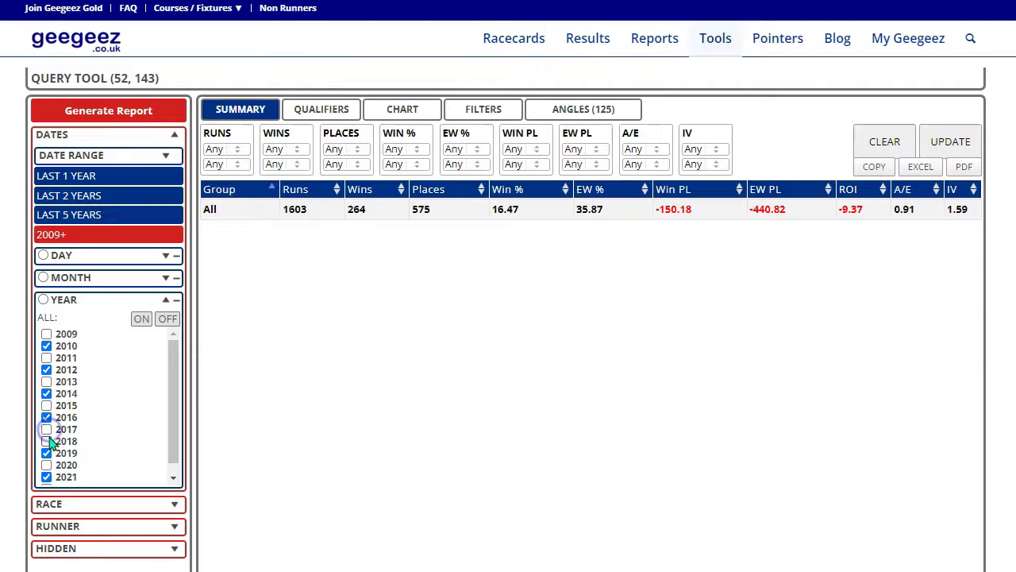
- Switch the year filter to the even years from 2010 to 2022 and regenerate the report
{"action": "left_click", "coordinate": [46, 464]}
{"action": "scroll", "coordinate": [48, 445], "scroll_direction": "down", "scroll_amount": 1}
{"action": "left_click", "coordinate": [46, 465]}
{"action": "left_click", "coordinate": [46, 477]}
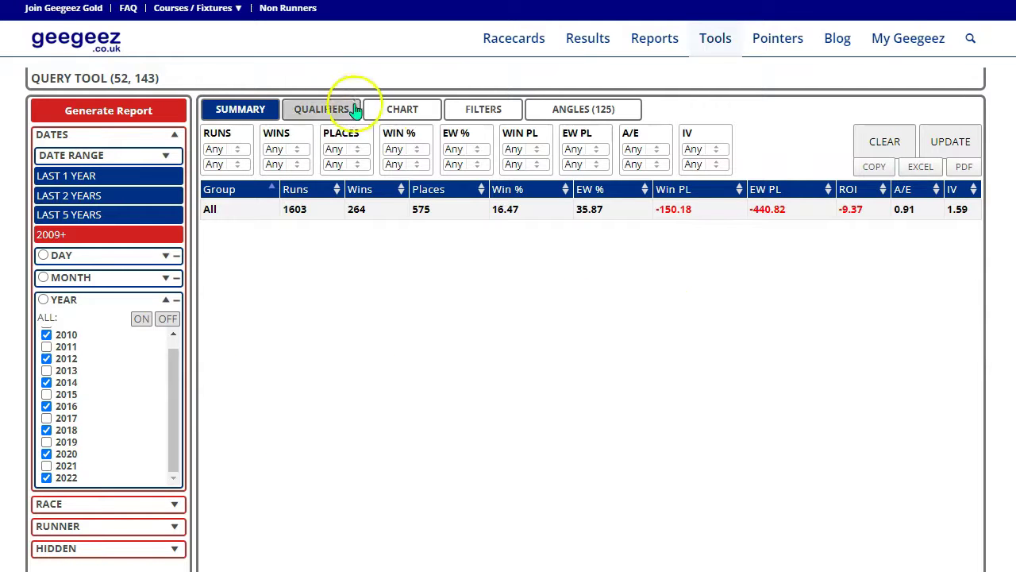
{"action": "left_click", "coordinate": [83, 115]}
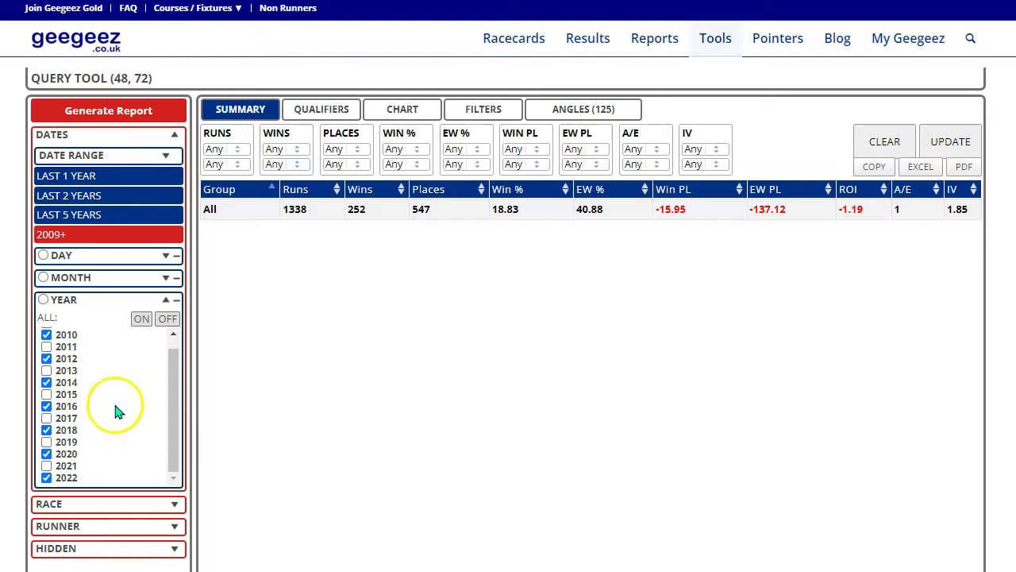
- Clear every selected year from the year filter and collapse its list
{"action": "scroll", "coordinate": [119, 406], "scroll_direction": "up", "scroll_amount": 1}
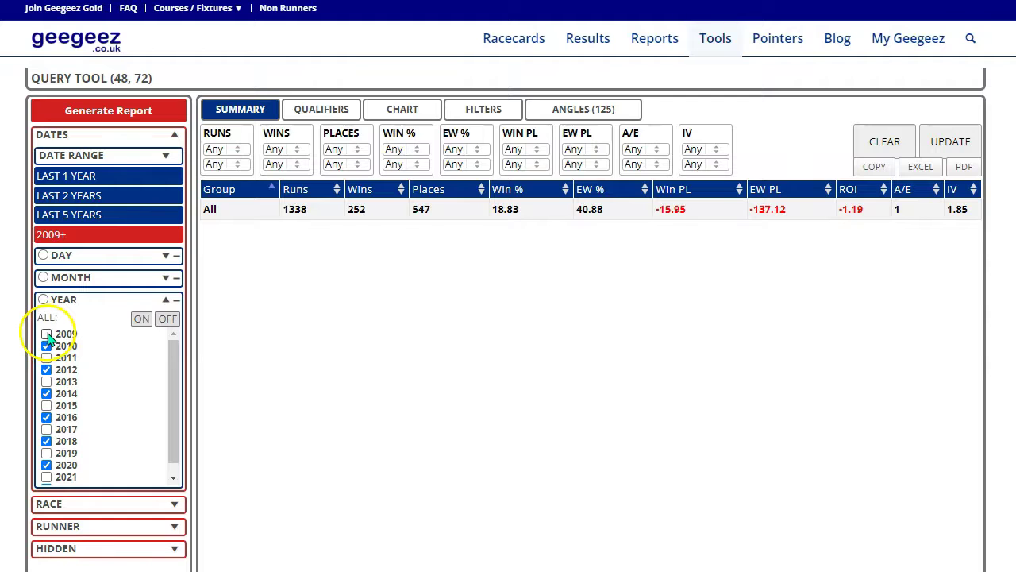
{"action": "left_click", "coordinate": [136, 318]}
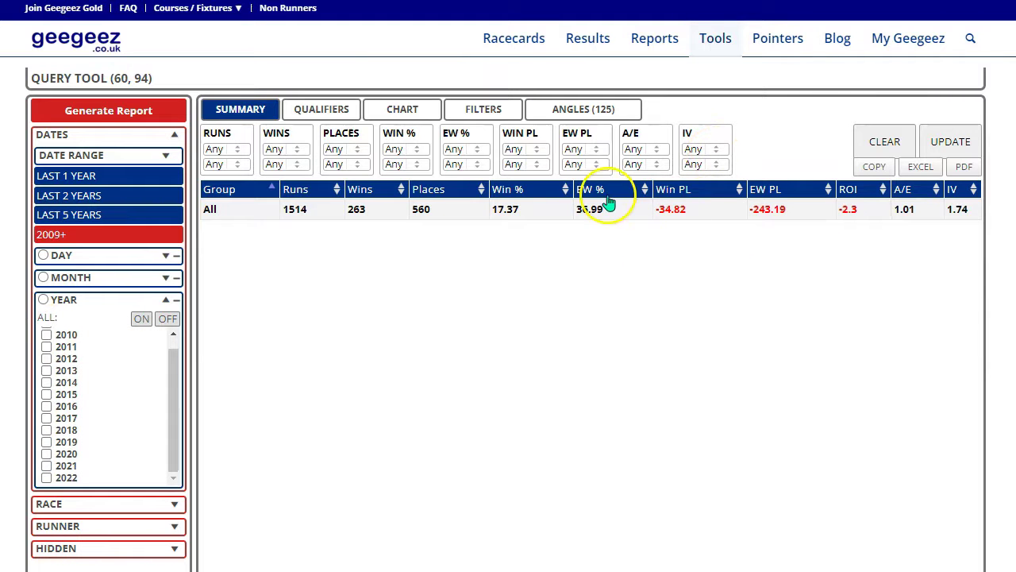
{"action": "scroll", "coordinate": [80, 358], "scroll_direction": "up", "scroll_amount": 1}
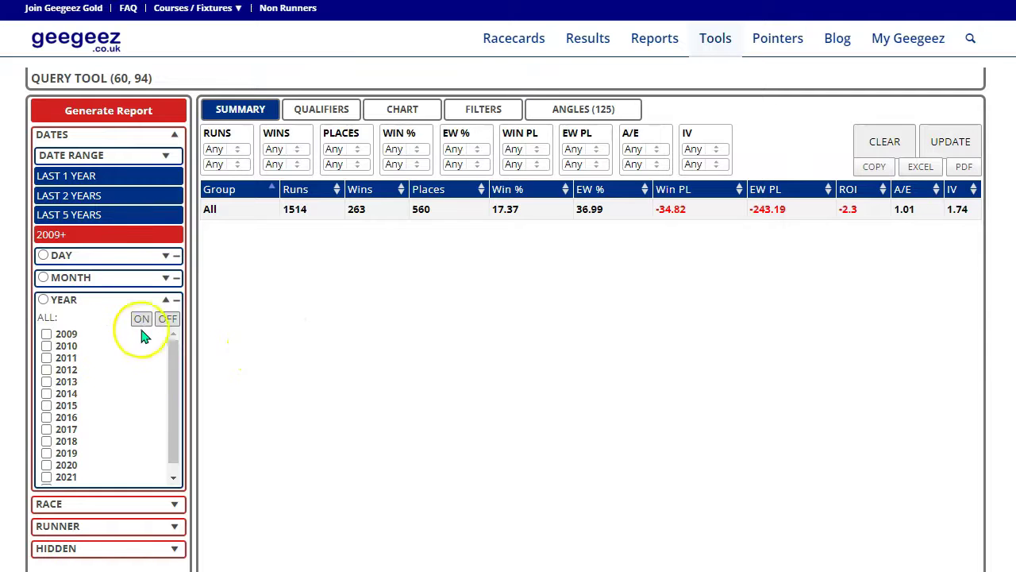
{"action": "left_click", "coordinate": [96, 302]}
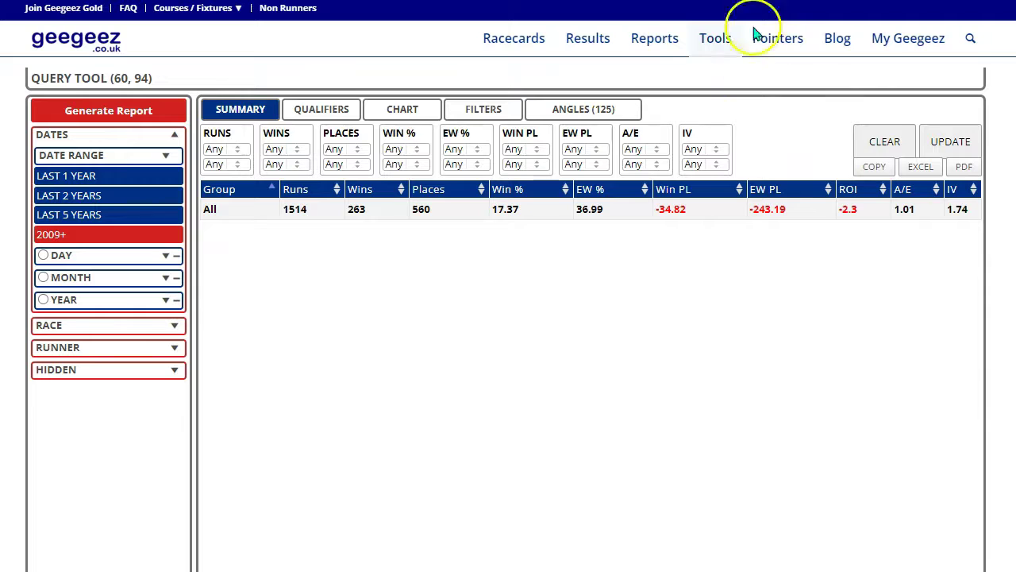
- Open the racecard for today's 14:50 Beverley Beaker Handicap
{"action": "left_click", "coordinate": [506, 41]}
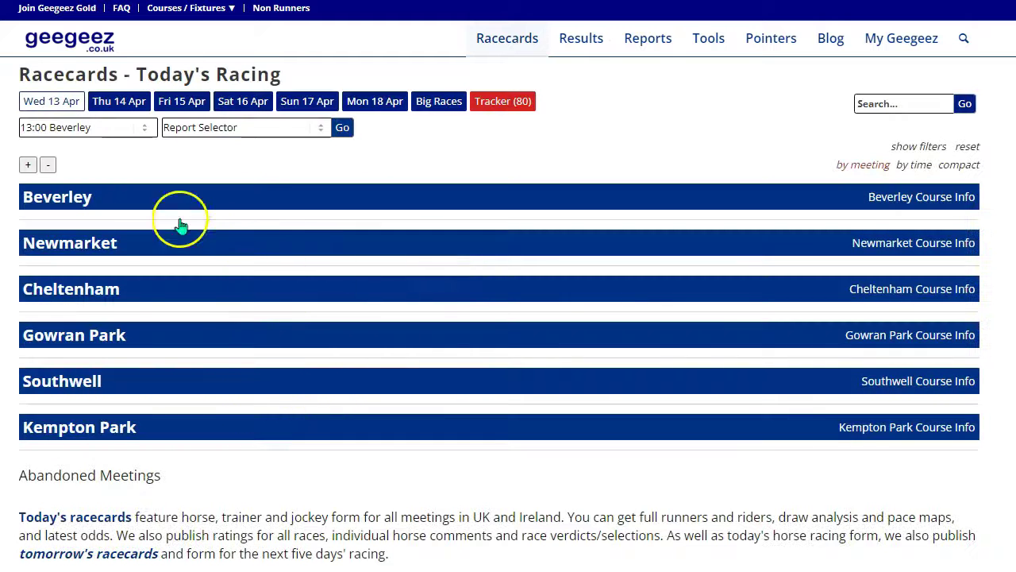
{"action": "left_click", "coordinate": [167, 205]}
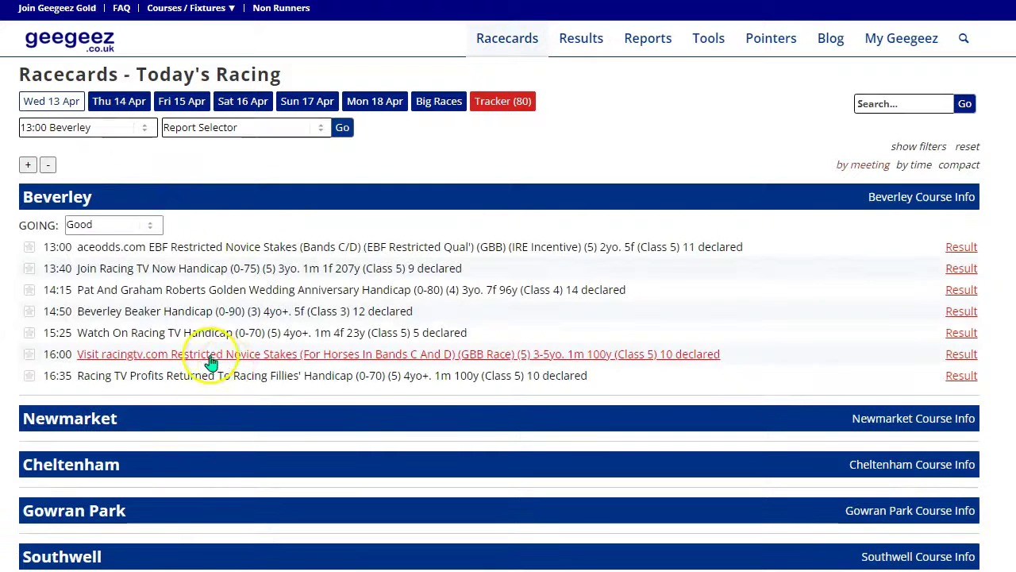
{"action": "left_click", "coordinate": [216, 310]}
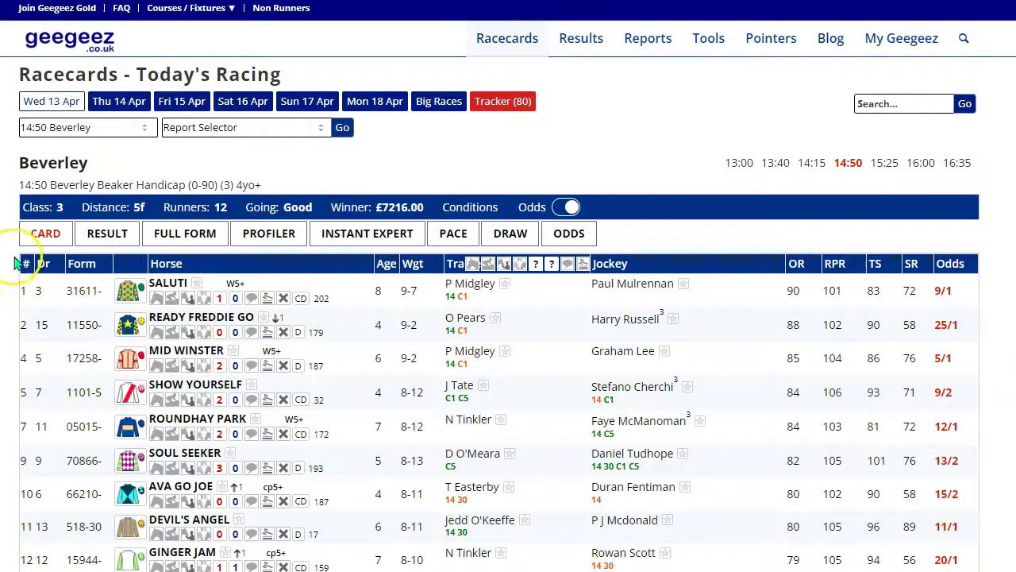
- Show the race's Profiler for Saluti's trainer and change the performance metric plotted on the chart
{"action": "left_click", "coordinate": [260, 242]}
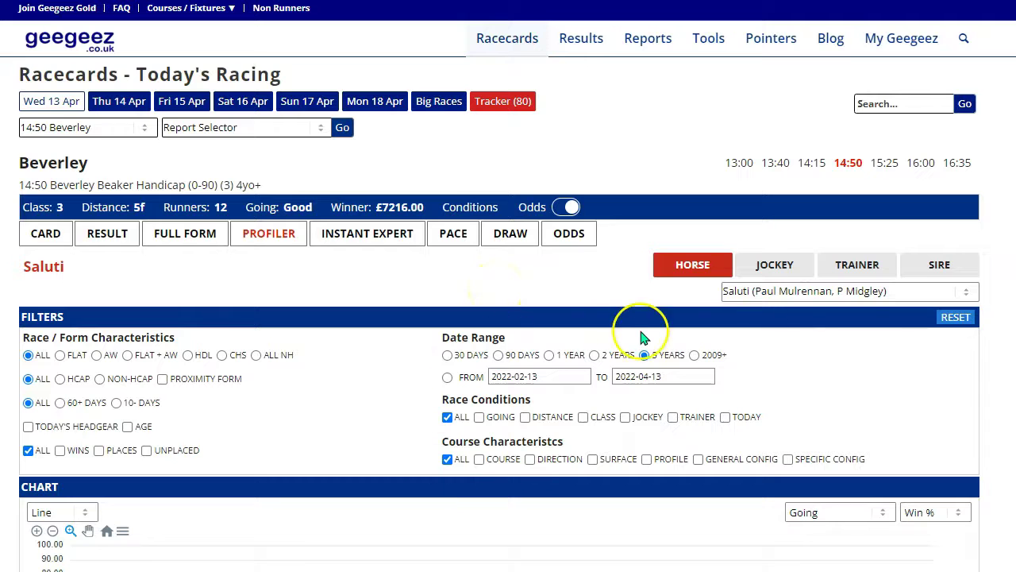
{"action": "left_click", "coordinate": [857, 269]}
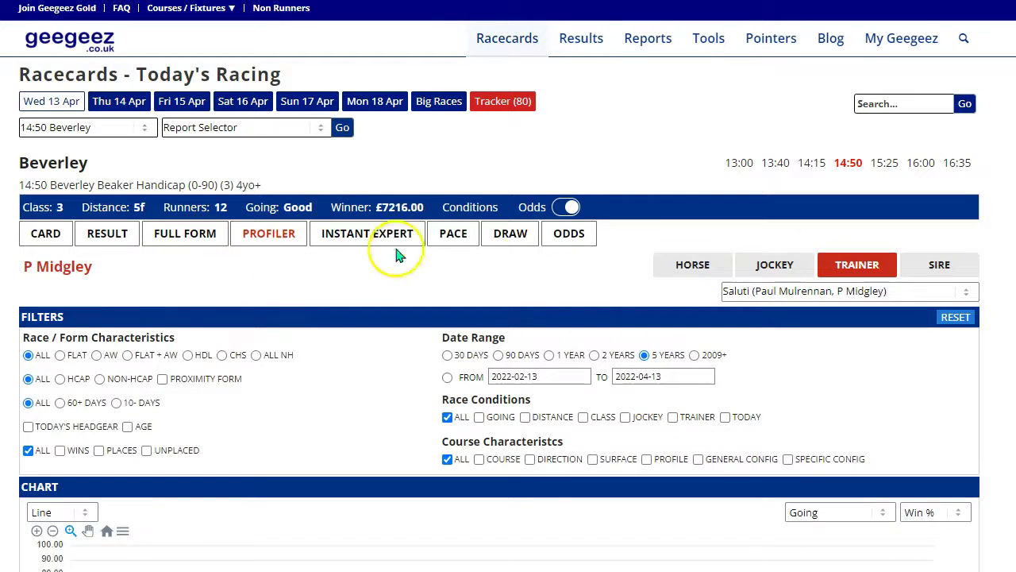
{"action": "scroll", "coordinate": [560, 256], "scroll_direction": "down", "scroll_amount": 2}
{"action": "left_click", "coordinate": [945, 380]}
{"action": "left_click", "coordinate": [921, 458]}
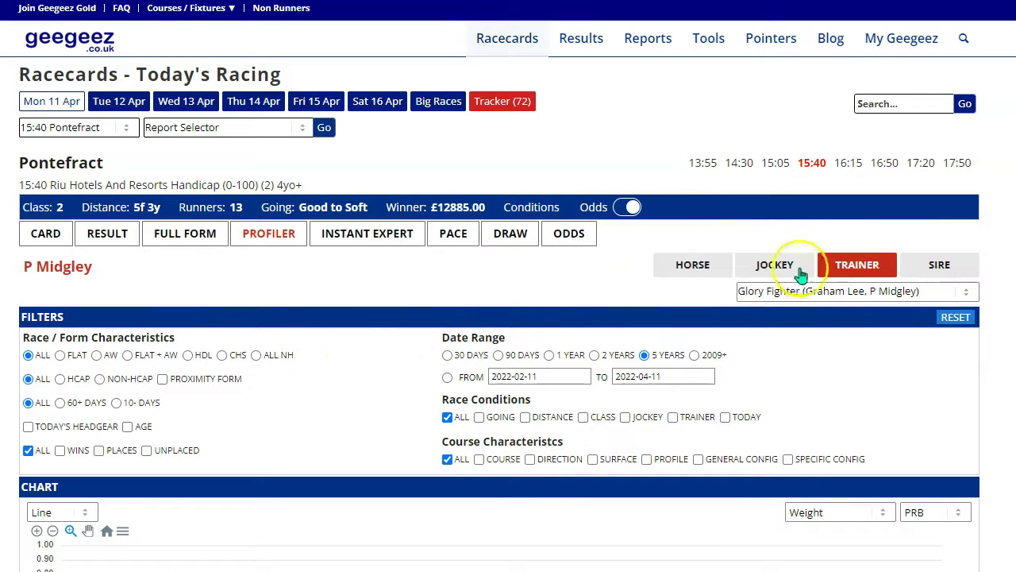
- Examine the trainer's distance, class and field-size breakdown tables in the 15:40 Pontefract Profiler
{"action": "scroll", "coordinate": [534, 305], "scroll_direction": "down", "scroll_amount": 2}
{"action": "scroll", "coordinate": [530, 316], "scroll_direction": "down", "scroll_amount": 10}
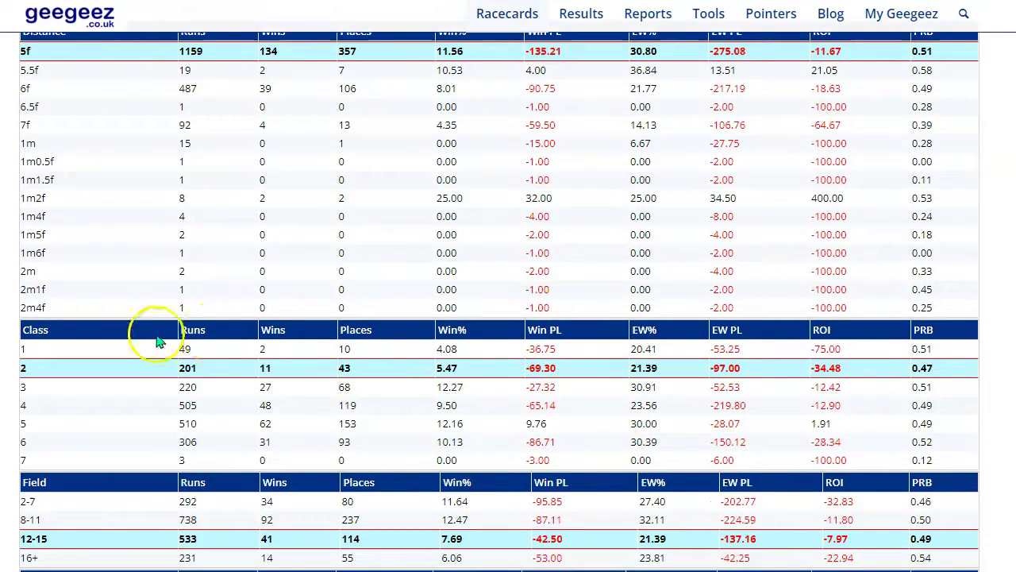
{"action": "scroll", "coordinate": [337, 355], "scroll_direction": "up", "scroll_amount": 10}
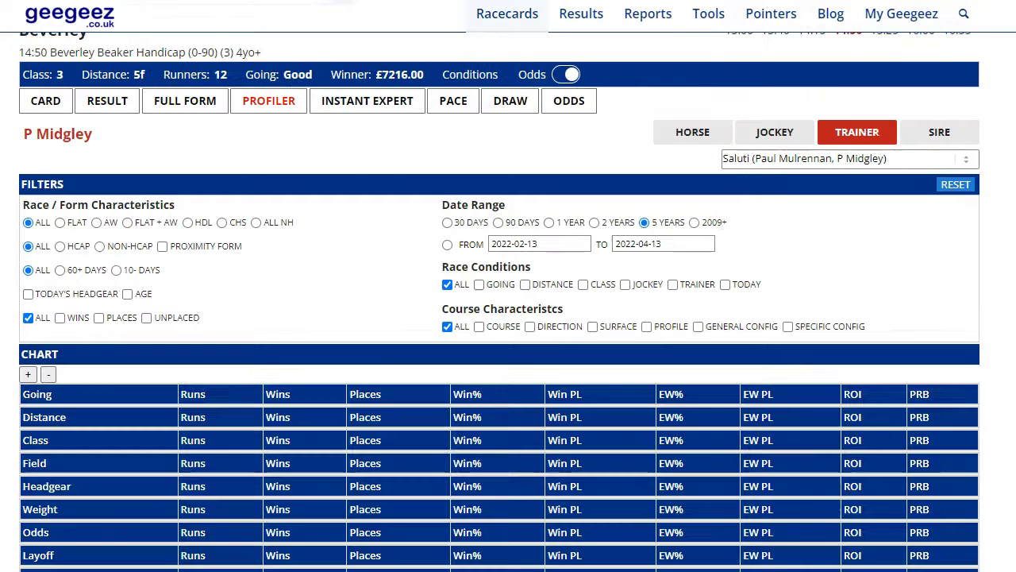
- Search the racecards for "bin suroor" and expand the matching trainer's list of upcoming entries
{"action": "scroll", "coordinate": [726, 141], "scroll_direction": "up", "scroll_amount": 3}
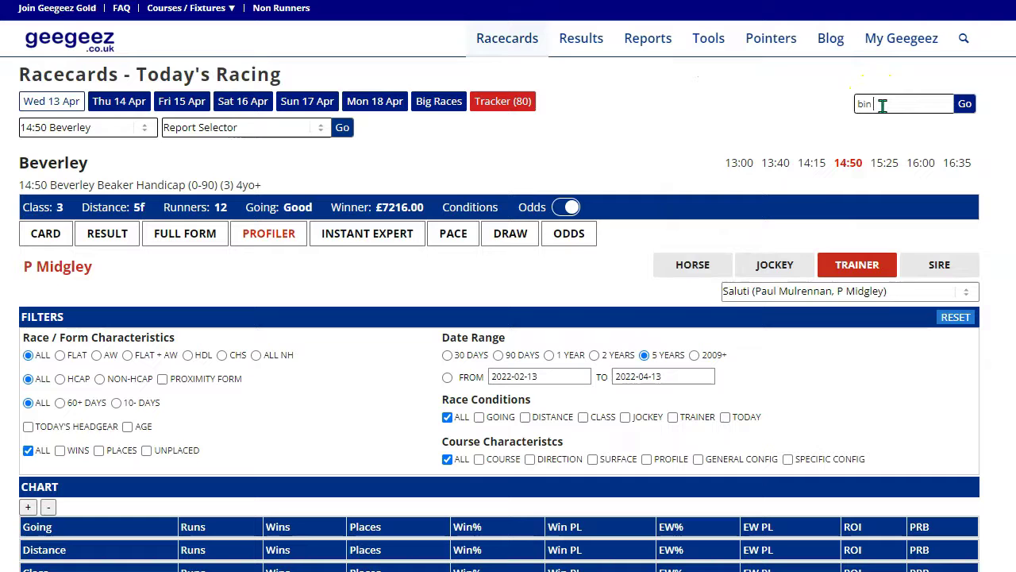
{"action": "key", "text": "Return"}
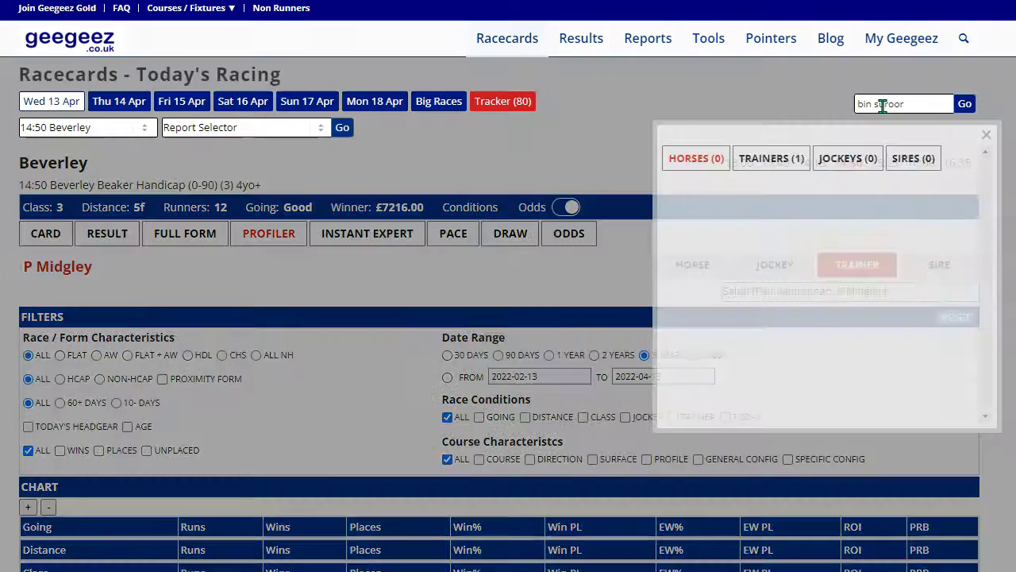
{"action": "left_click", "coordinate": [786, 160]}
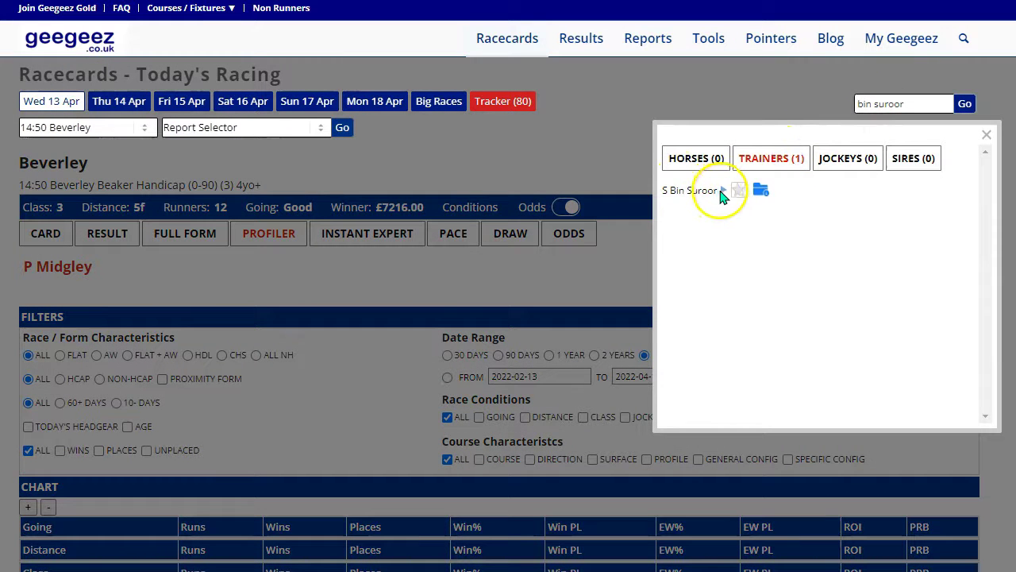
{"action": "left_click", "coordinate": [723, 193]}
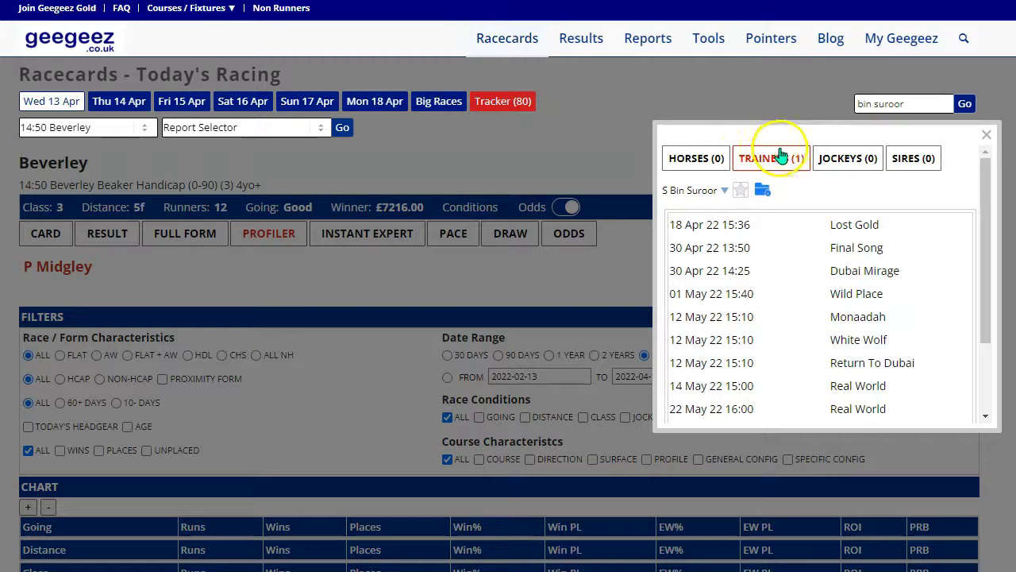
{"action": "left_click", "coordinate": [724, 192]}
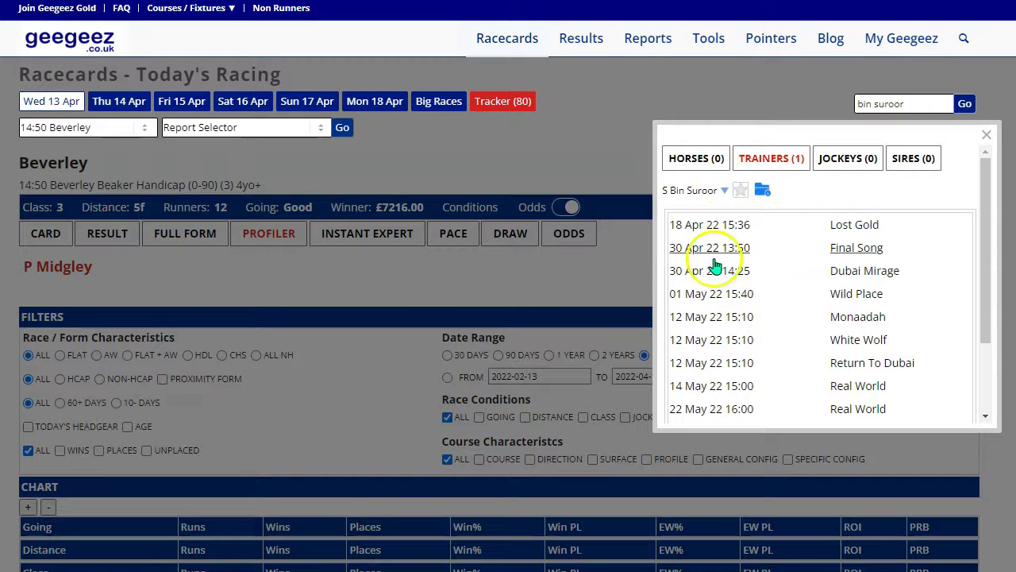
- Open the racecard for Lost Gold's 18 Apr 22 15:36 entry and look over the runners
{"action": "left_click", "coordinate": [709, 225]}
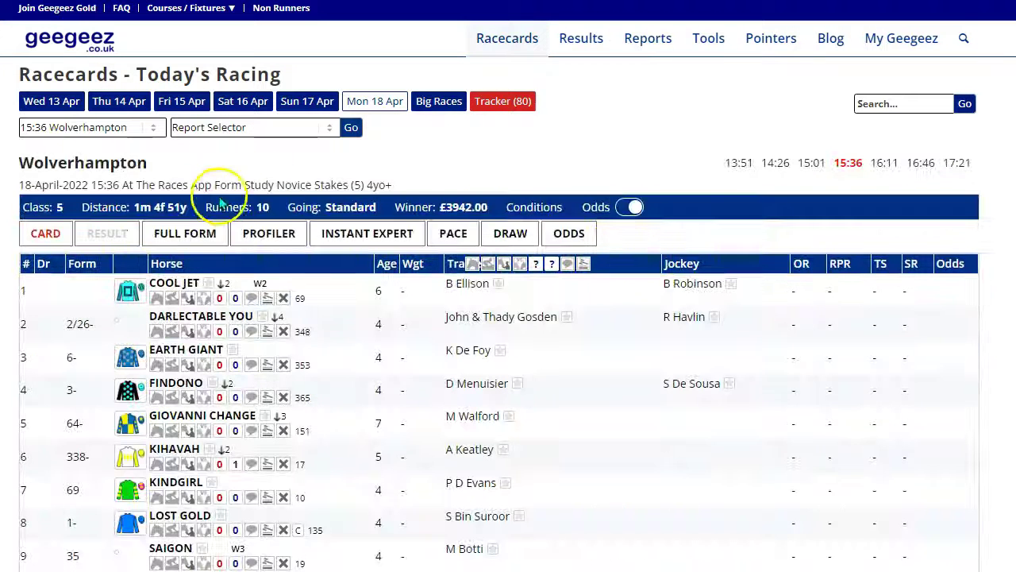
{"action": "scroll", "coordinate": [415, 469], "scroll_direction": "down", "scroll_amount": 2}
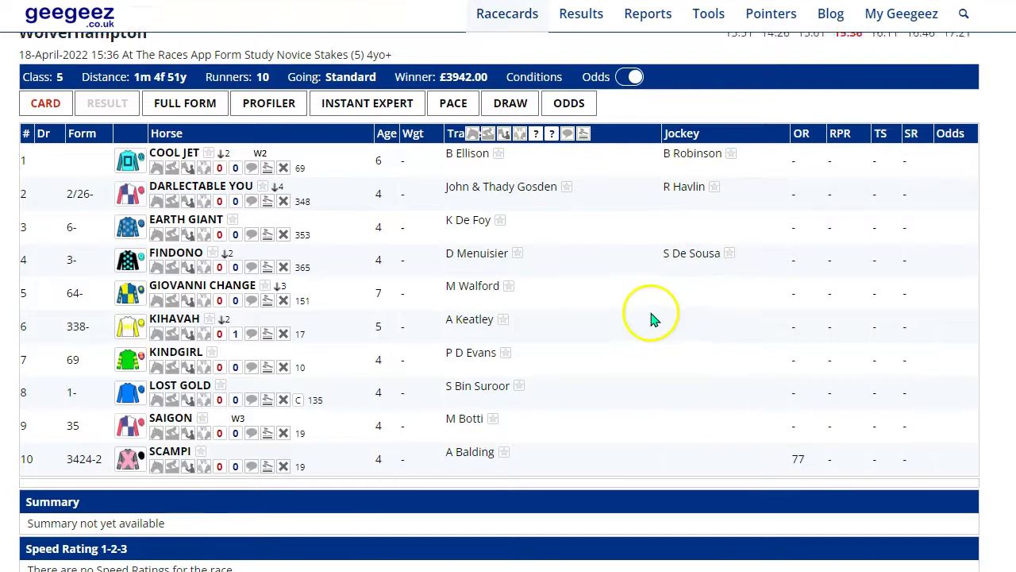
{"action": "scroll", "coordinate": [651, 317], "scroll_direction": "up", "scroll_amount": 2}
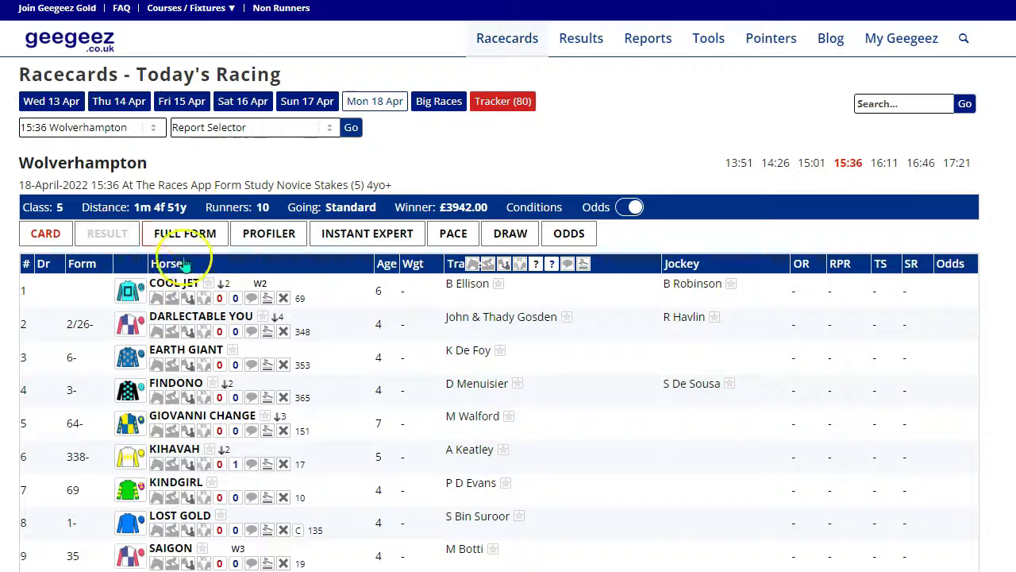
- Show the 15:36 Wolverhampton Profiler for Lost Gold's trainer and view the going chart
{"action": "left_click", "coordinate": [265, 241]}
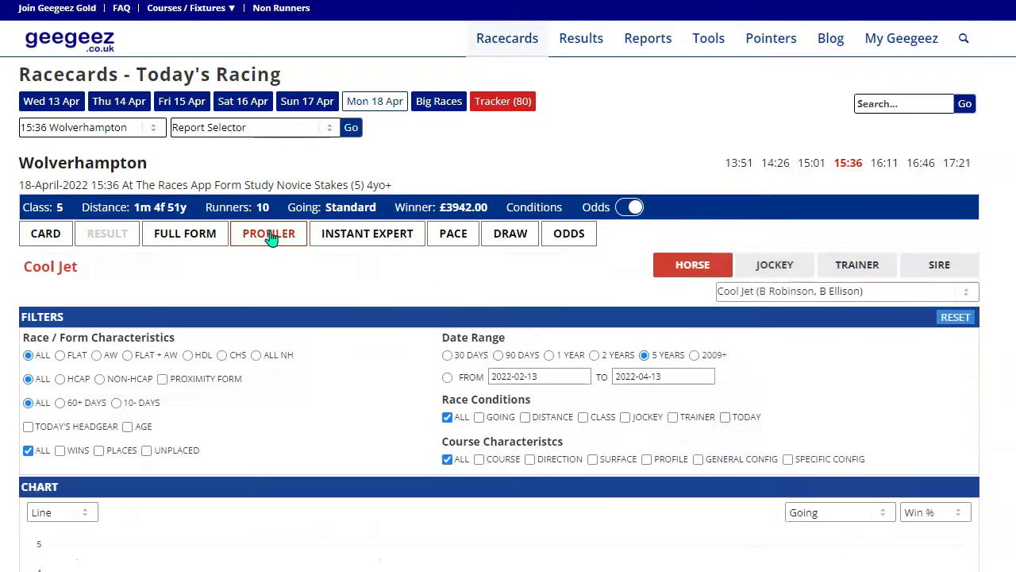
{"action": "left_click", "coordinate": [769, 291]}
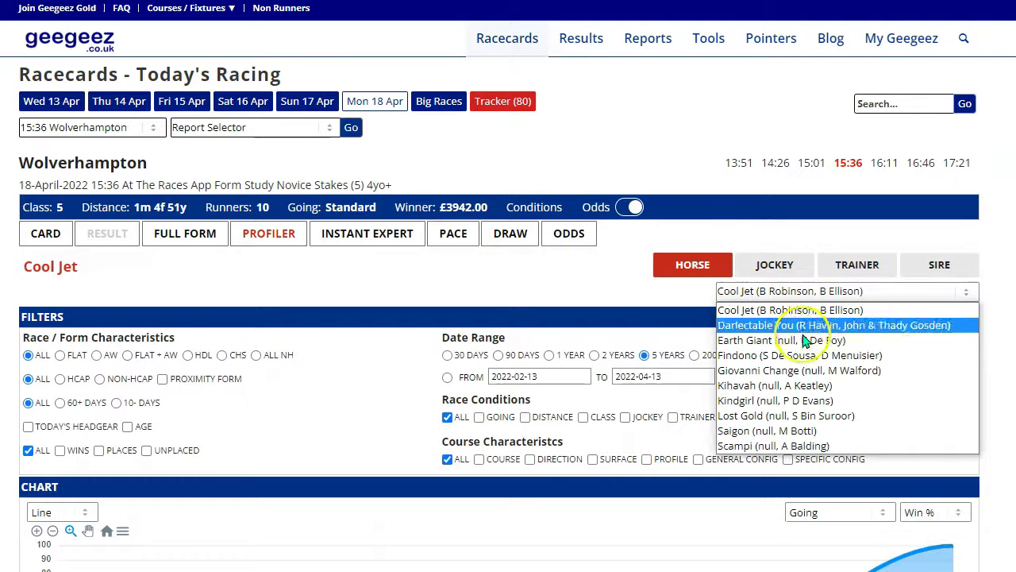
{"action": "left_click", "coordinate": [804, 419]}
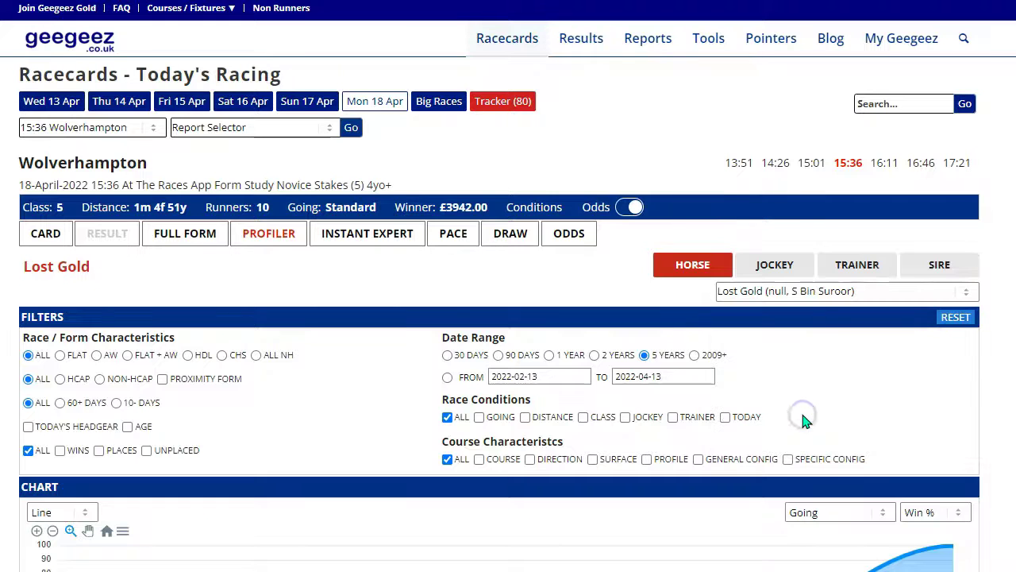
{"action": "left_click", "coordinate": [864, 271]}
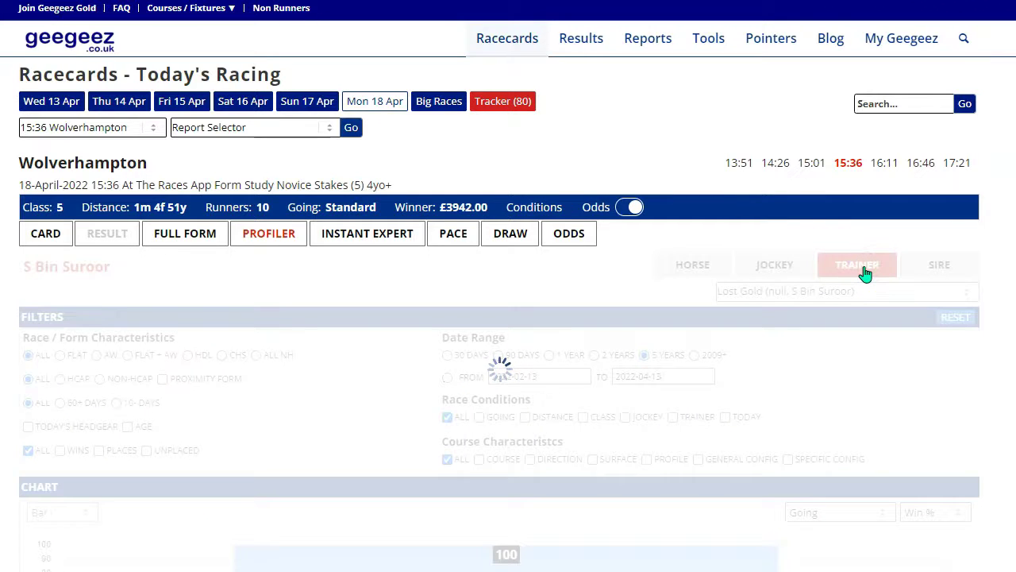
{"action": "scroll", "coordinate": [735, 222], "scroll_direction": "down", "scroll_amount": 3}
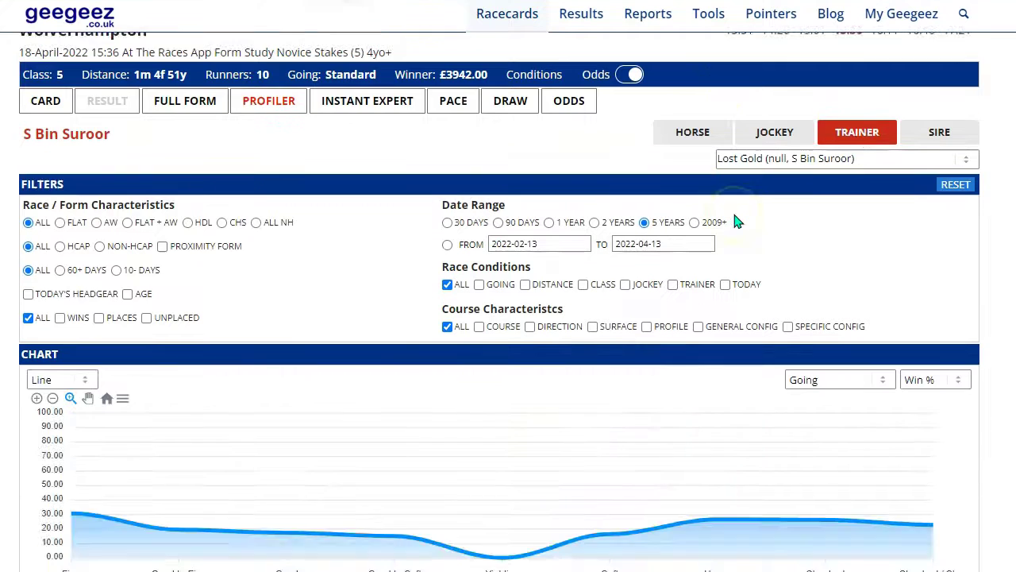
{"action": "scroll", "coordinate": [734, 223], "scroll_direction": "down", "scroll_amount": 3}
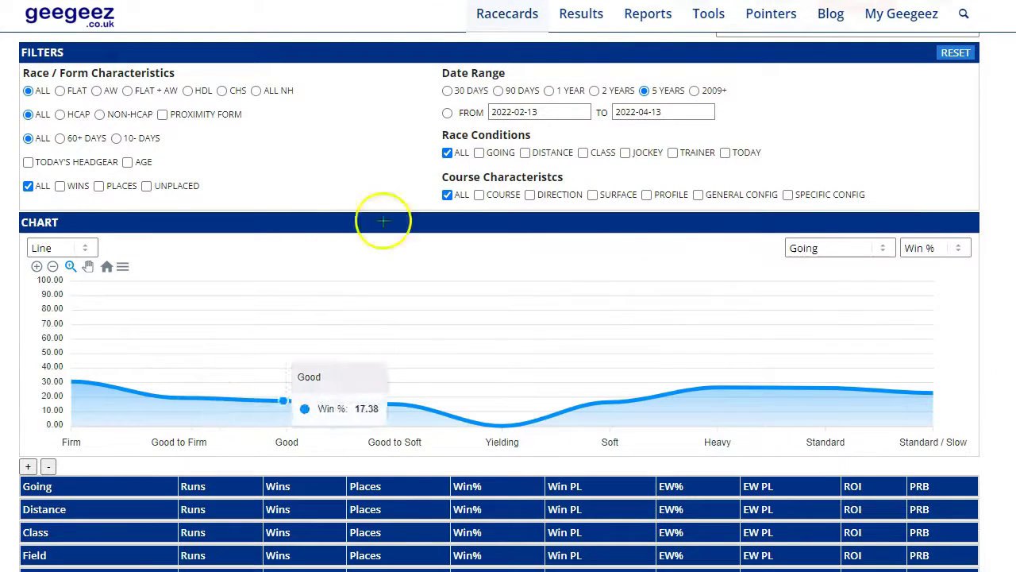
{"action": "scroll", "coordinate": [521, 176], "scroll_direction": "up", "scroll_amount": 6}
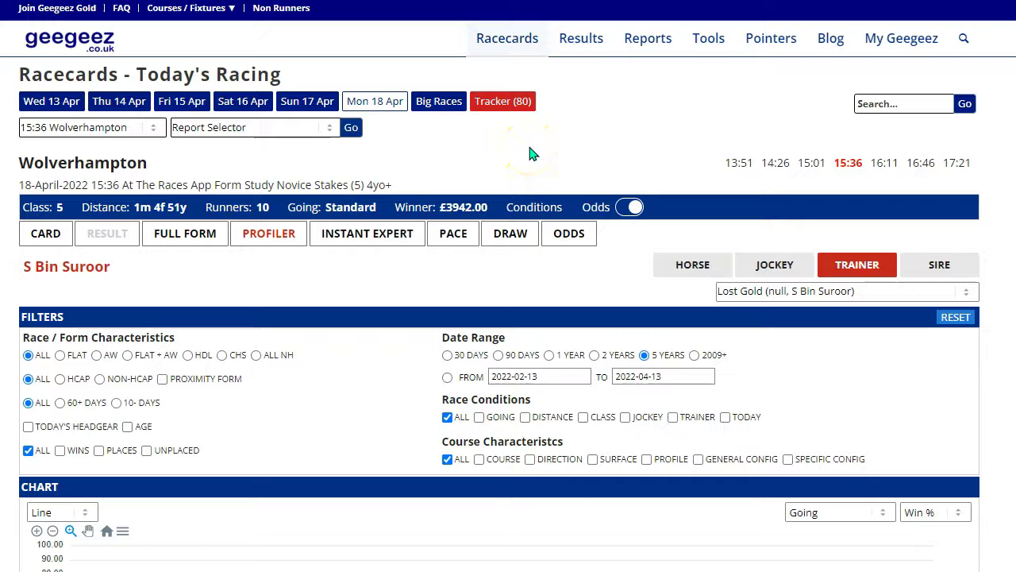
- Search for "bin suroor" again, open the trainer's full profile, and open the 04 Dec 21 Wolverhampton result from the race form
{"action": "left_click", "coordinate": [882, 102]}
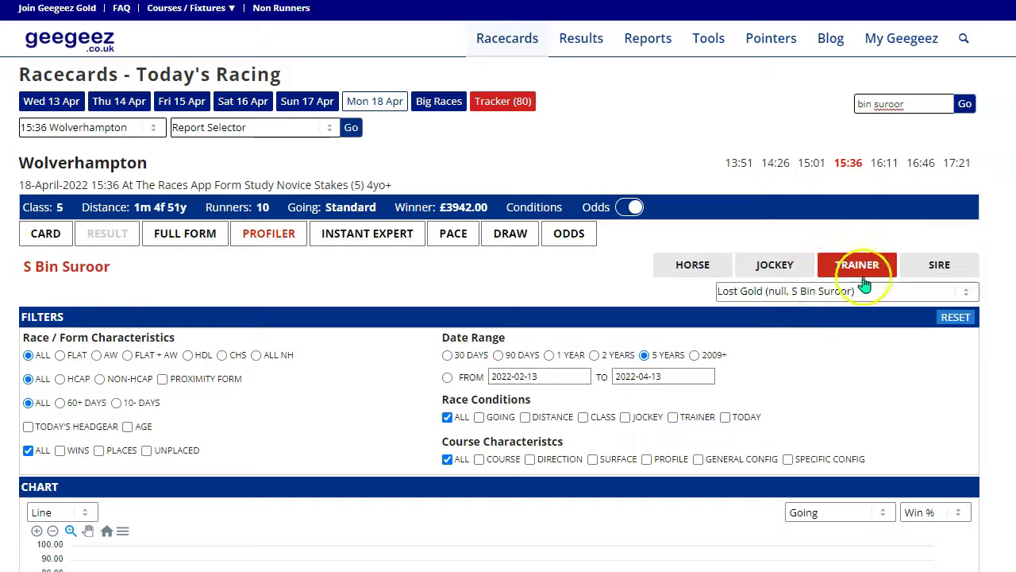
{"action": "key", "text": "Return"}
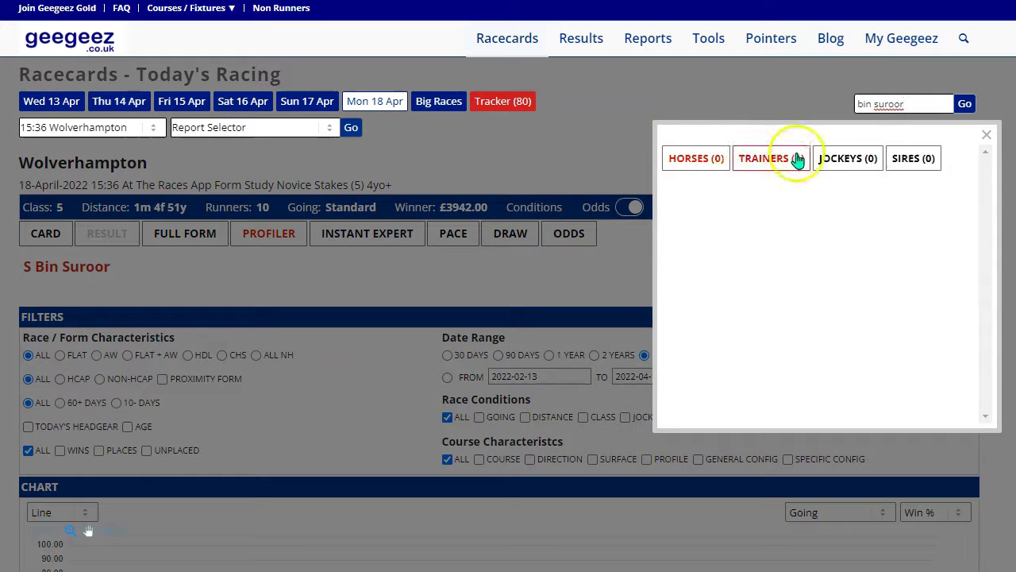
{"action": "left_click", "coordinate": [745, 161]}
{"action": "left_click", "coordinate": [689, 194]}
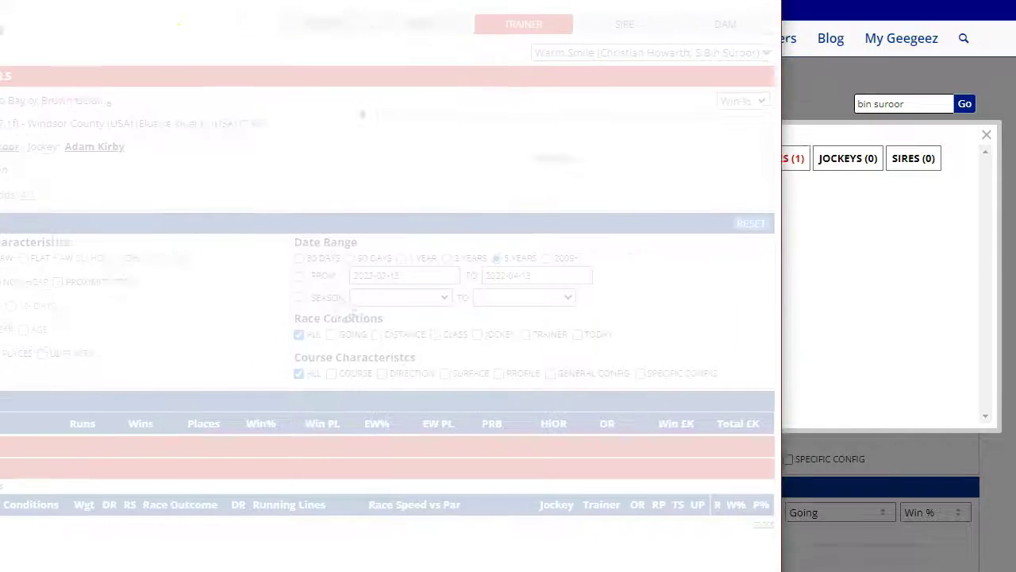
{"action": "scroll", "coordinate": [290, 367], "scroll_direction": "down", "scroll_amount": 5}
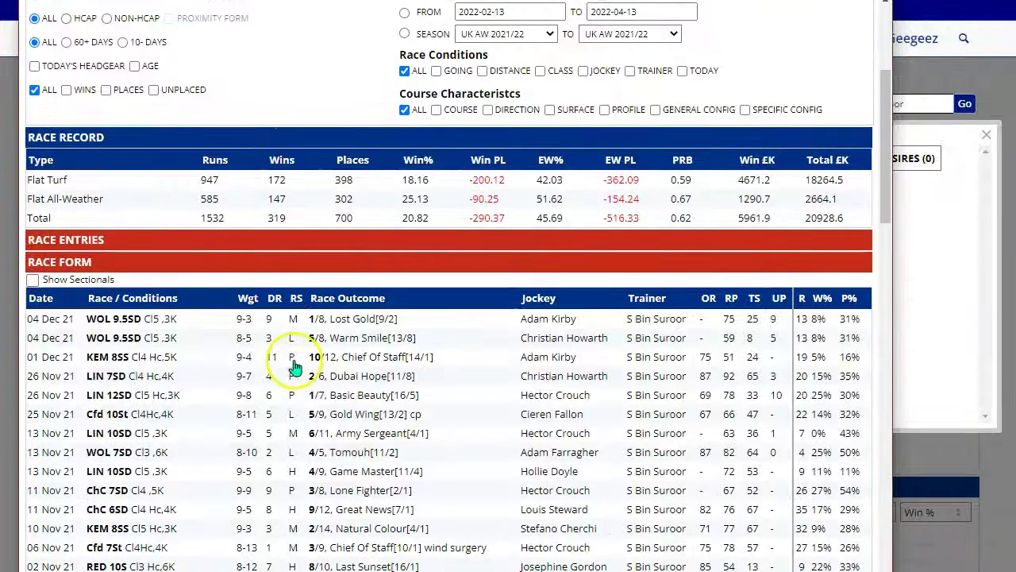
{"action": "mouse_move", "coordinate": [353, 324]}
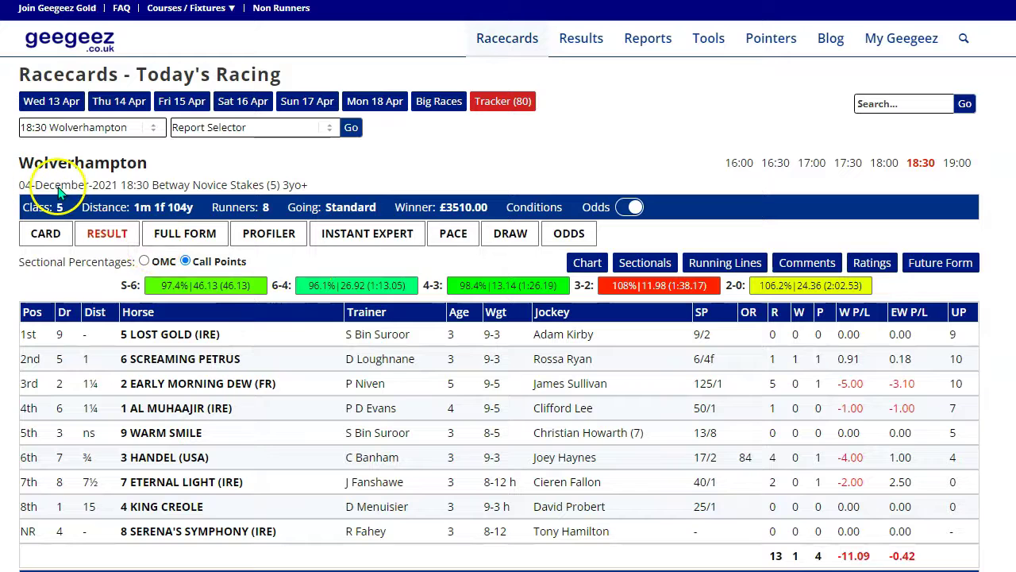
- Show the 18:30 Wolverhampton race's Profiler for the trainer of Lost Gold
{"action": "left_click", "coordinate": [268, 238]}
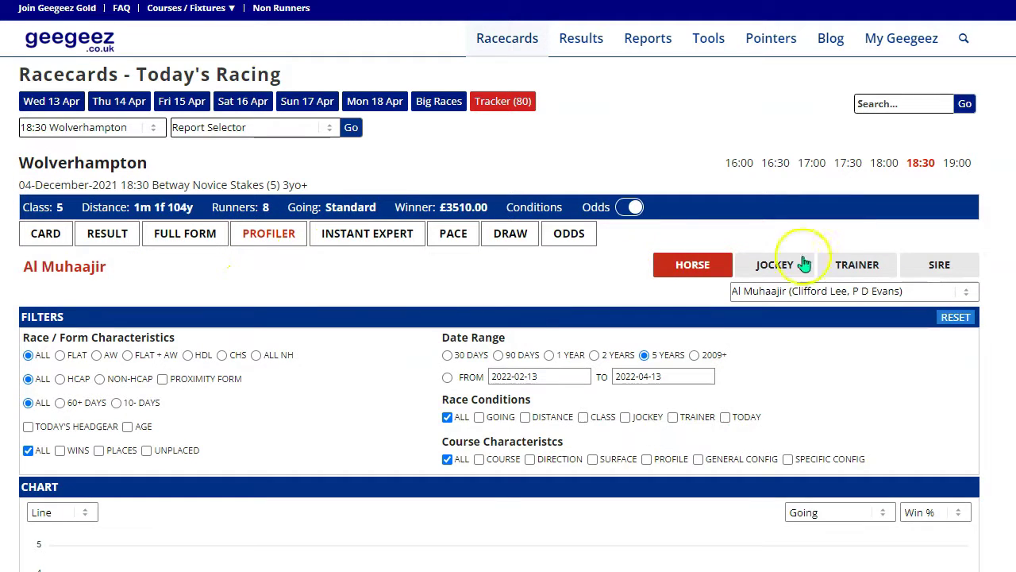
{"action": "left_click", "coordinate": [842, 265]}
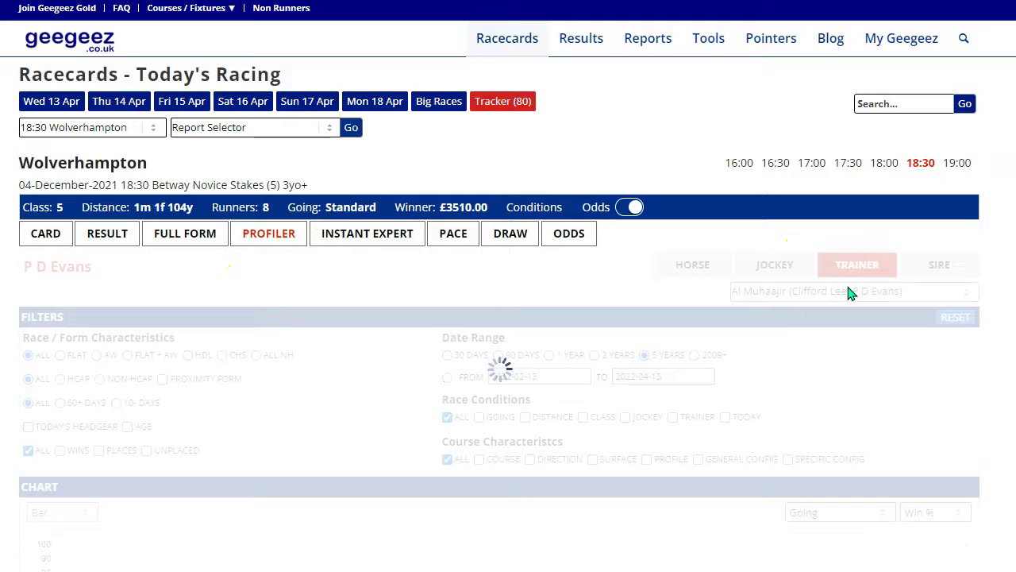
{"action": "left_click", "coordinate": [842, 292]}
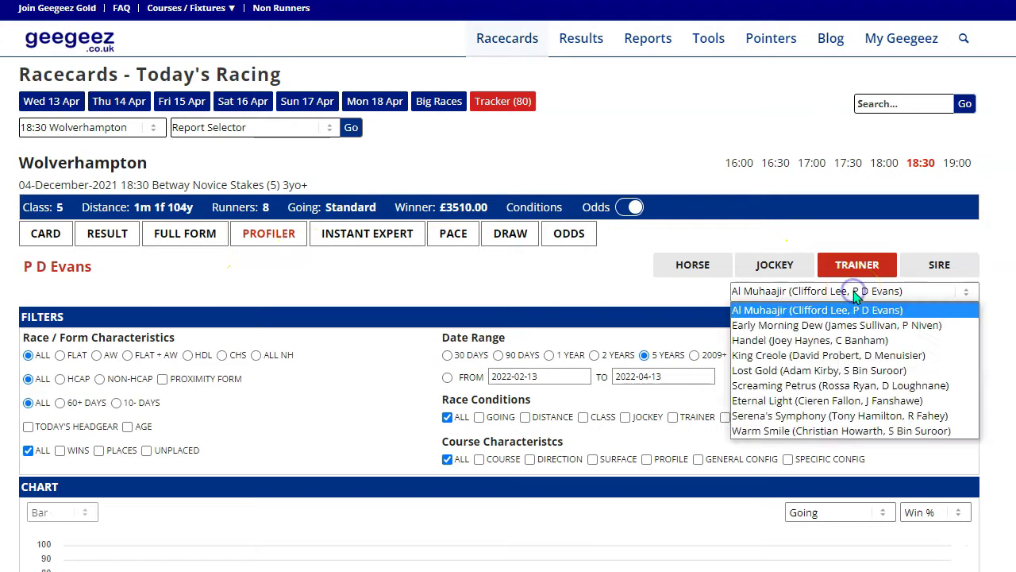
{"action": "left_click", "coordinate": [828, 371]}
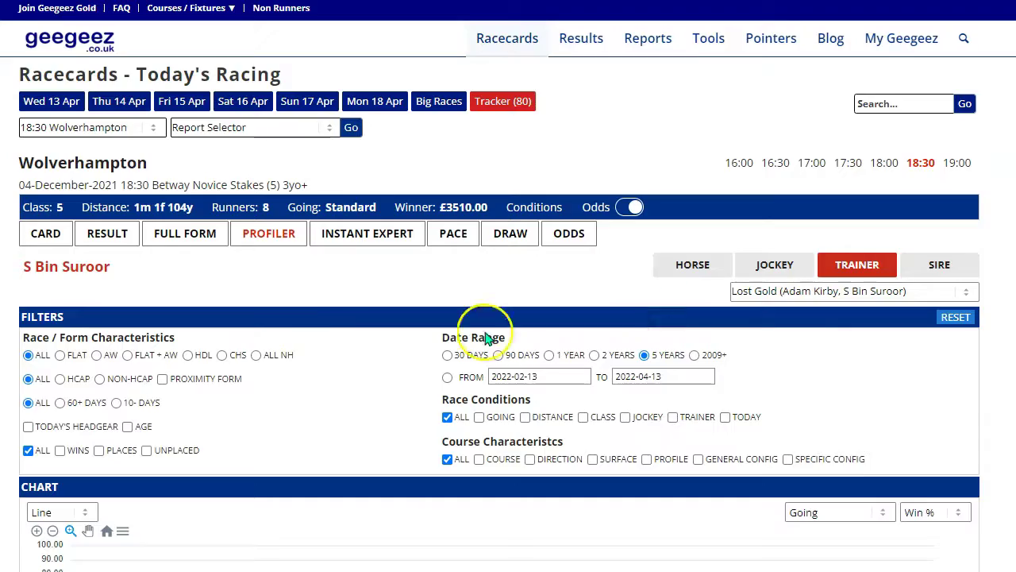
- Expand all of the trainer's breakdown tables below the chart and look through them
{"action": "scroll", "coordinate": [370, 347], "scroll_direction": "down", "scroll_amount": 5}
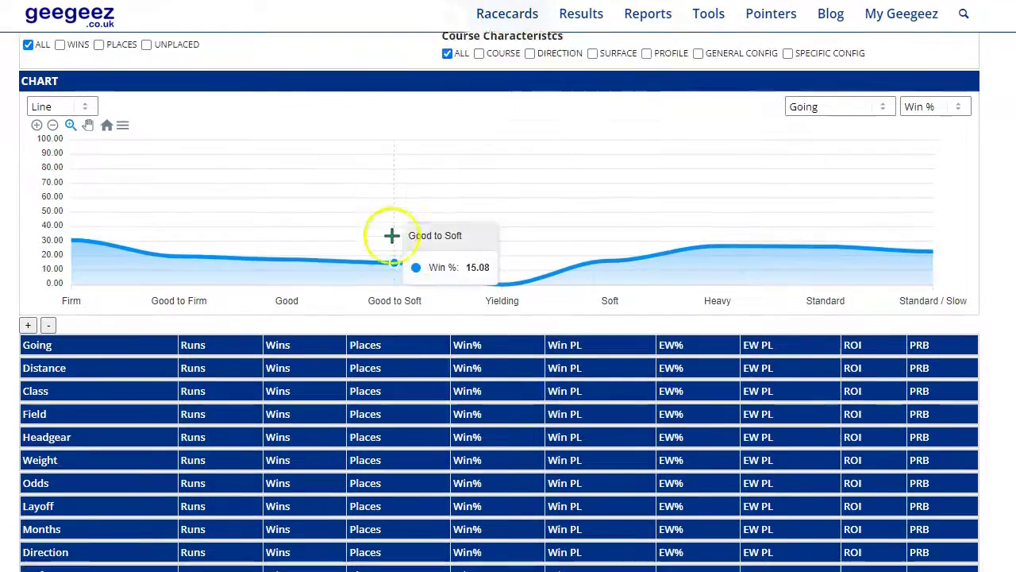
{"action": "scroll", "coordinate": [390, 233], "scroll_direction": "down", "scroll_amount": 3}
{"action": "scroll", "coordinate": [399, 254], "scroll_direction": "up", "scroll_amount": 5}
{"action": "left_click", "coordinate": [28, 466]}
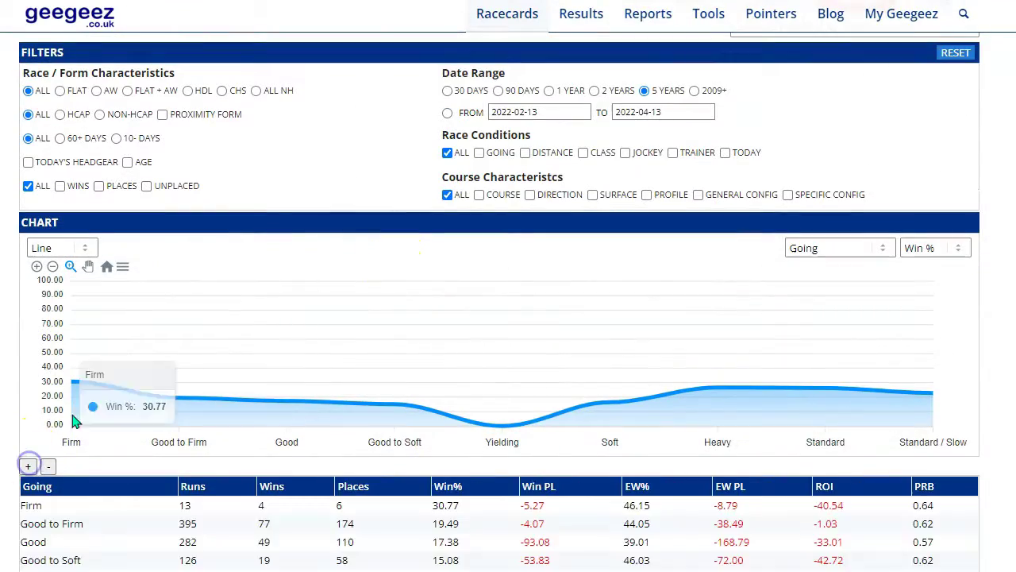
{"action": "scroll", "coordinate": [87, 413], "scroll_direction": "down", "scroll_amount": 9}
{"action": "scroll", "coordinate": [95, 409], "scroll_direction": "down", "scroll_amount": 6}
{"action": "scroll", "coordinate": [254, 389], "scroll_direction": "up", "scroll_amount": 20}
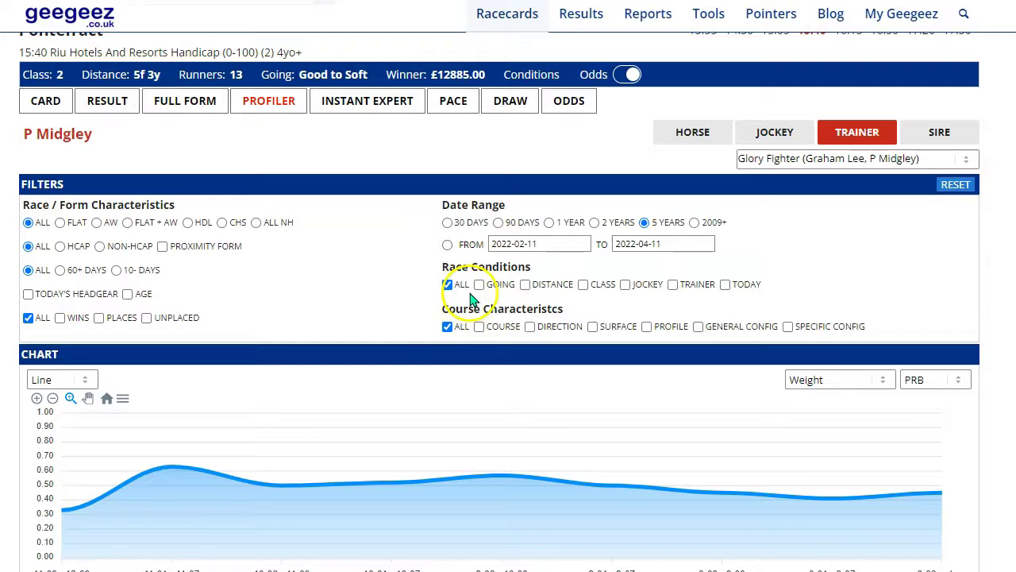
- Examine the going, distance and class tables for Glory Fighter's trainer in the 15:40 Pontefract Profiler
{"action": "scroll", "coordinate": [475, 297], "scroll_direction": "down", "scroll_amount": 10}
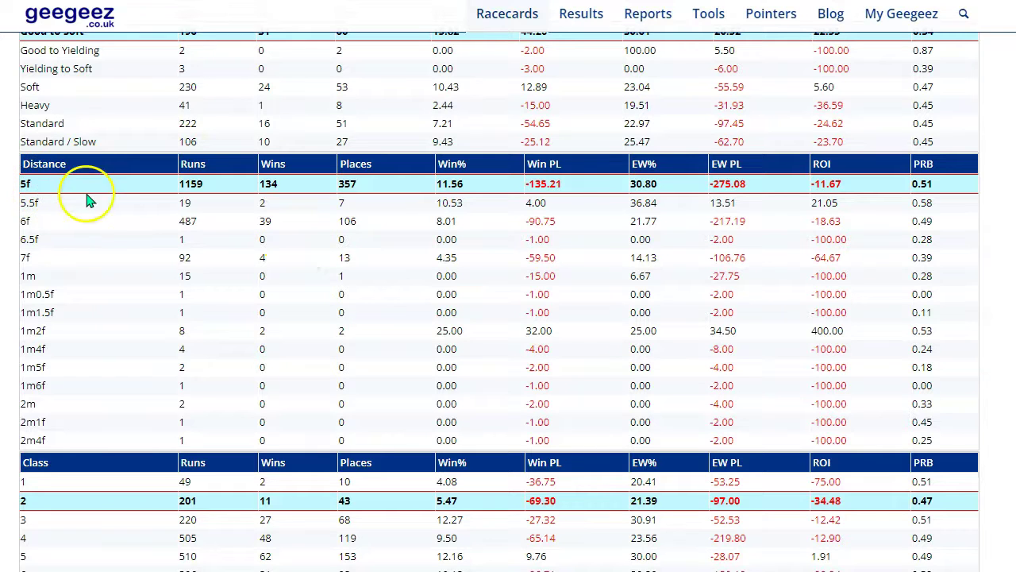
{"action": "scroll", "coordinate": [52, 195], "scroll_direction": "up", "scroll_amount": 10}
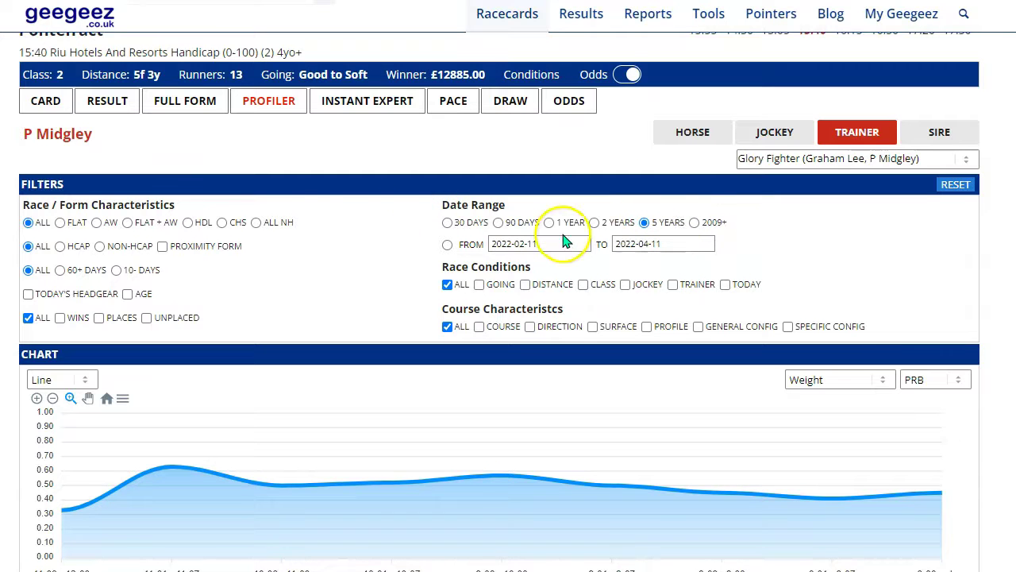
{"action": "scroll", "coordinate": [254, 230], "scroll_direction": "down", "scroll_amount": 9}
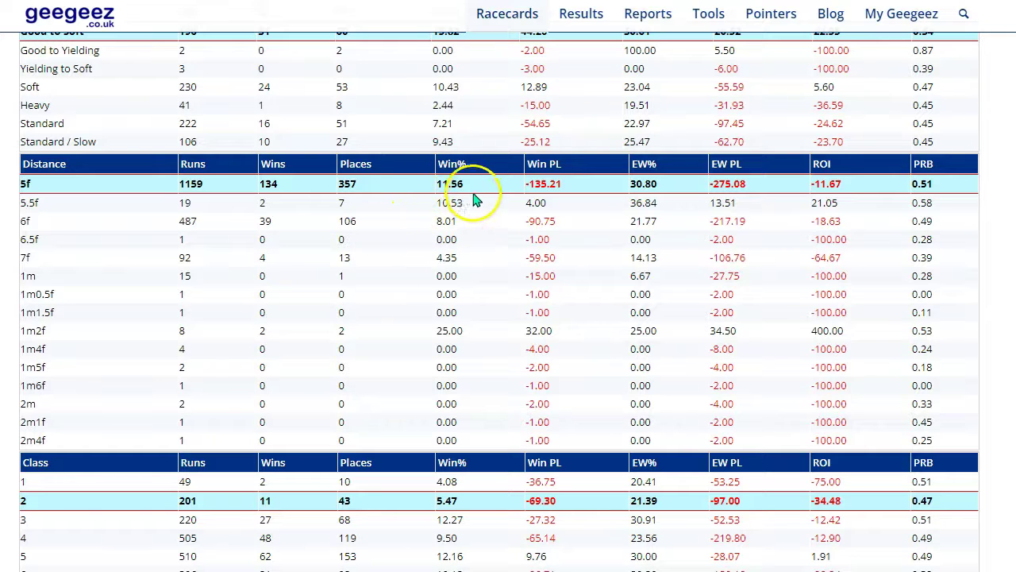
{"action": "scroll", "coordinate": [227, 214], "scroll_direction": "up", "scroll_amount": 7}
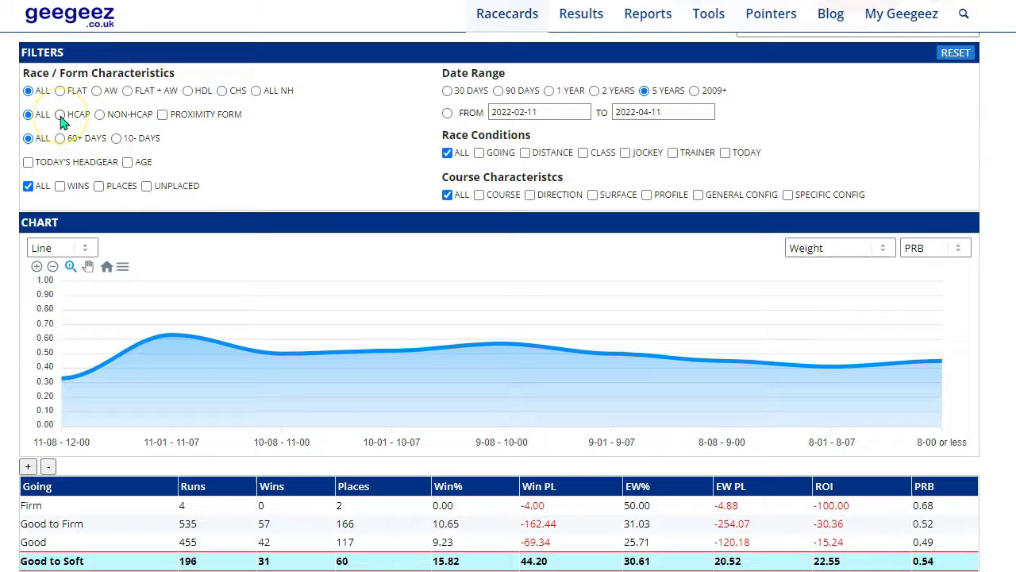
- Restrict the trainer's Profiler data to handicap races and review the going and distance tables
{"action": "left_click", "coordinate": [60, 115]}
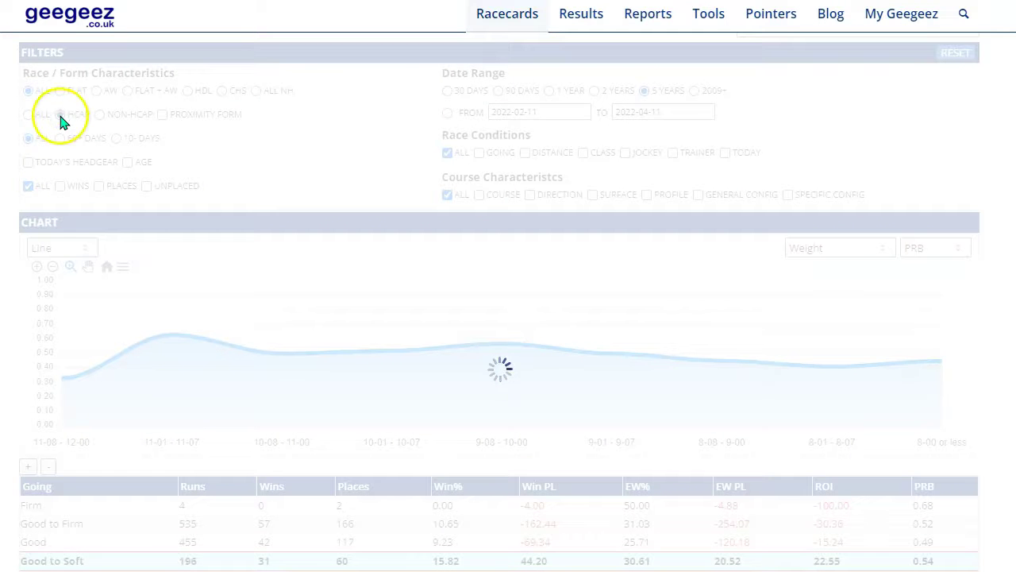
{"action": "scroll", "coordinate": [238, 186], "scroll_direction": "down", "scroll_amount": 5}
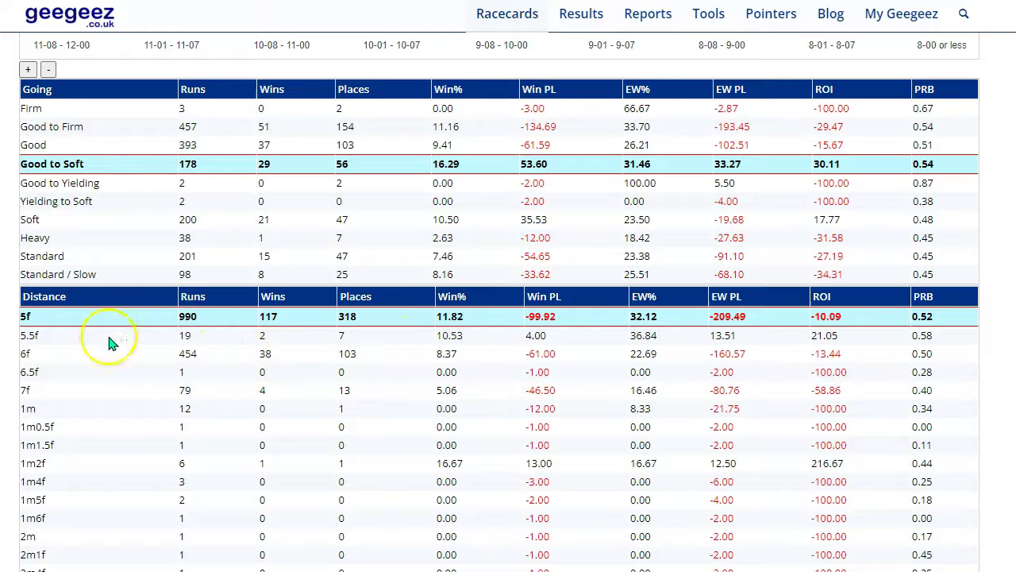
{"action": "scroll", "coordinate": [104, 327], "scroll_direction": "up", "scroll_amount": 8}
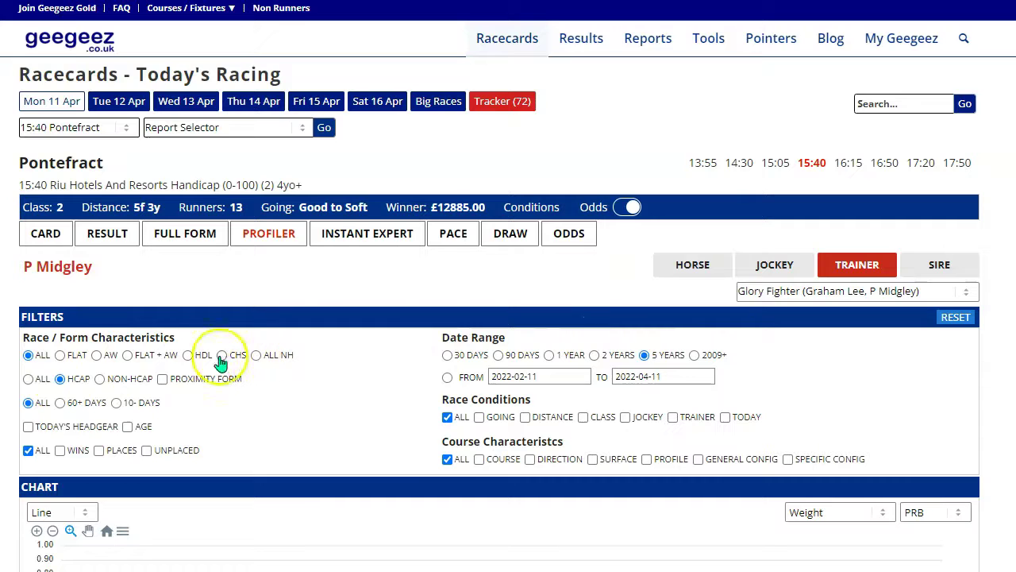
{"action": "scroll", "coordinate": [220, 344], "scroll_direction": "down", "scroll_amount": 5}
{"action": "scroll", "coordinate": [183, 470], "scroll_direction": "up", "scroll_amount": 2}
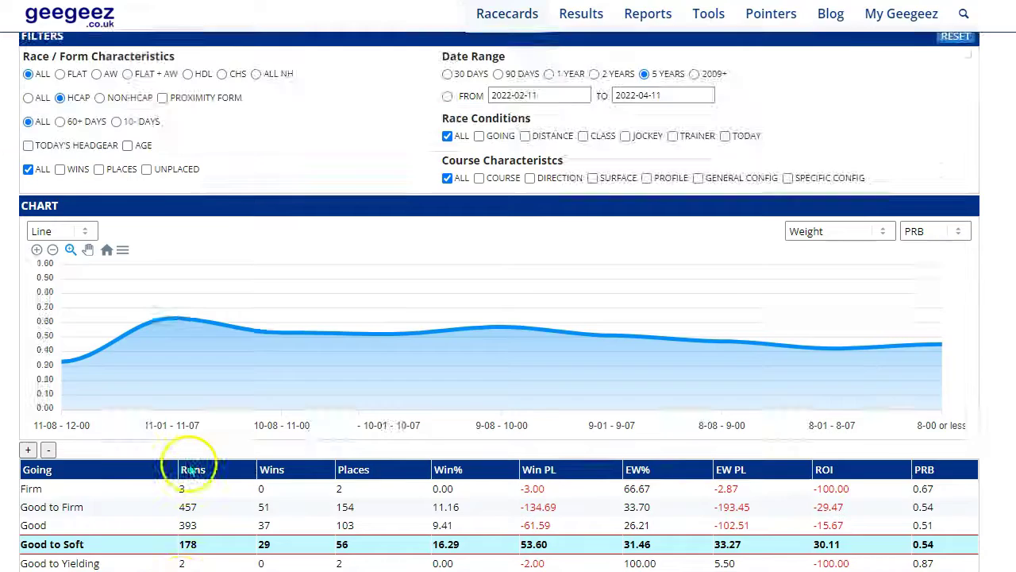
- Show the trainer form for Glory Fighter's trainer in the 15:40 Pontefract race's Full Form section
{"action": "scroll", "coordinate": [190, 470], "scroll_direction": "up", "scroll_amount": 4}
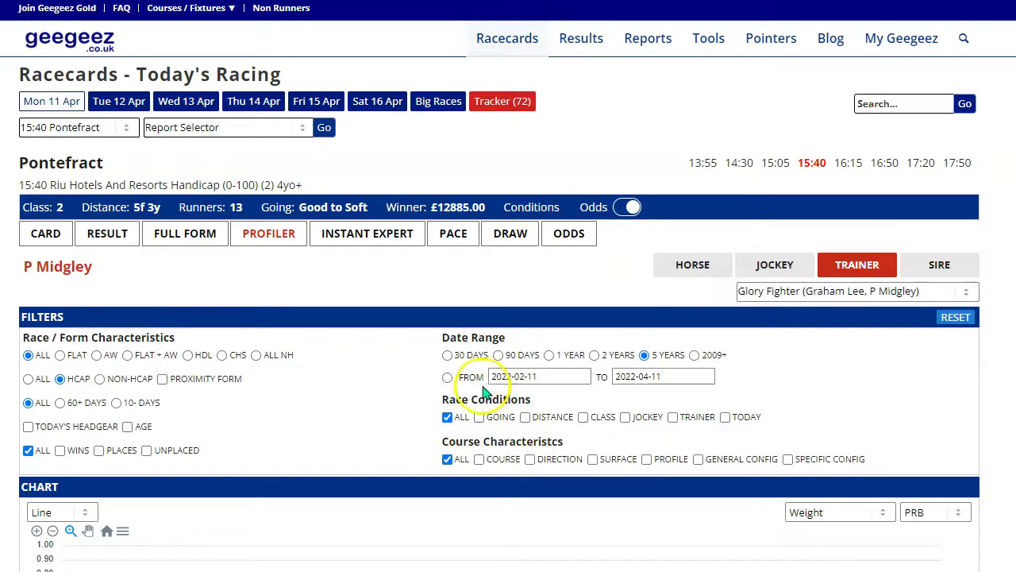
{"action": "left_click", "coordinate": [182, 237]}
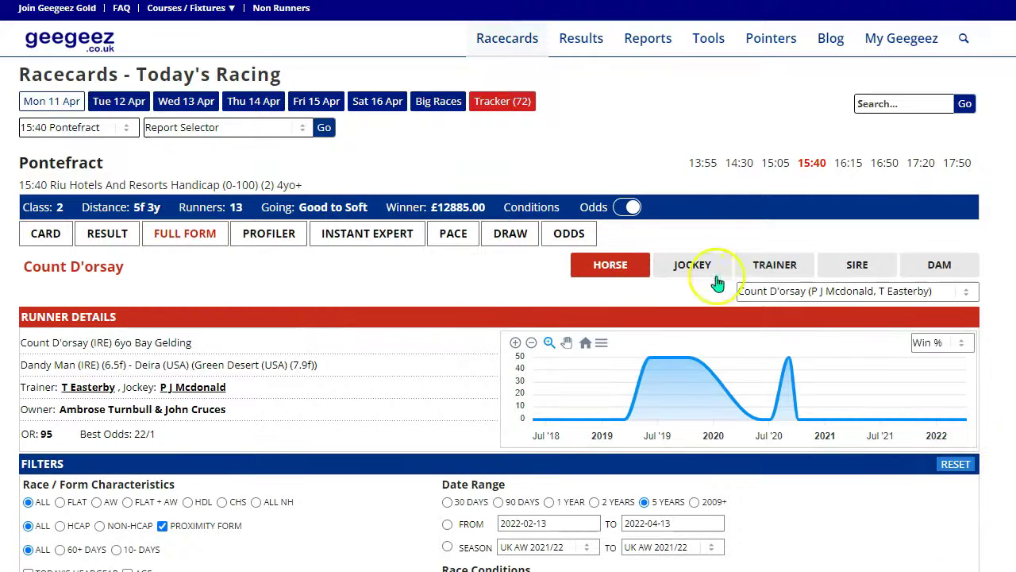
{"action": "left_click", "coordinate": [778, 266]}
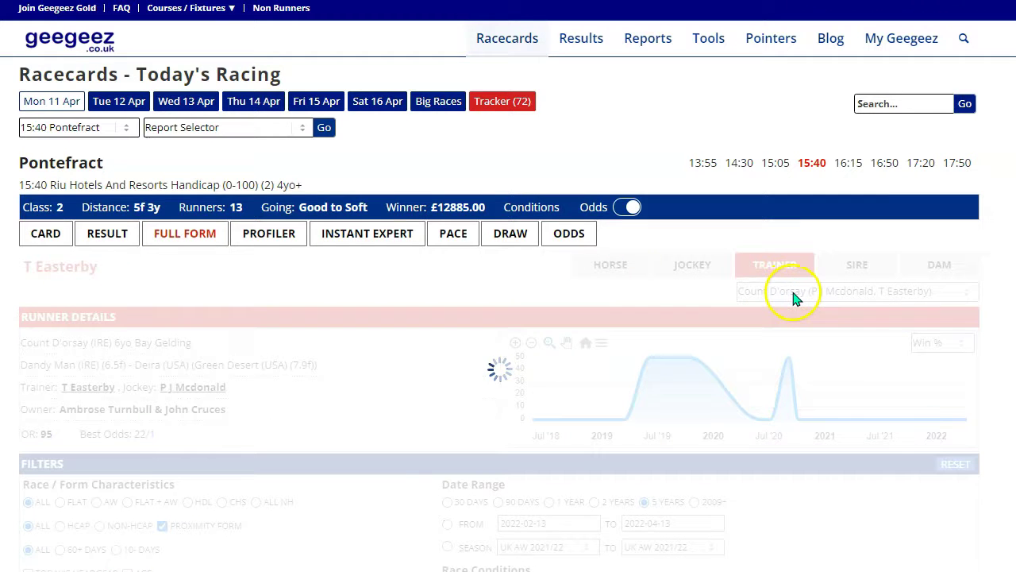
{"action": "left_click", "coordinate": [778, 292]}
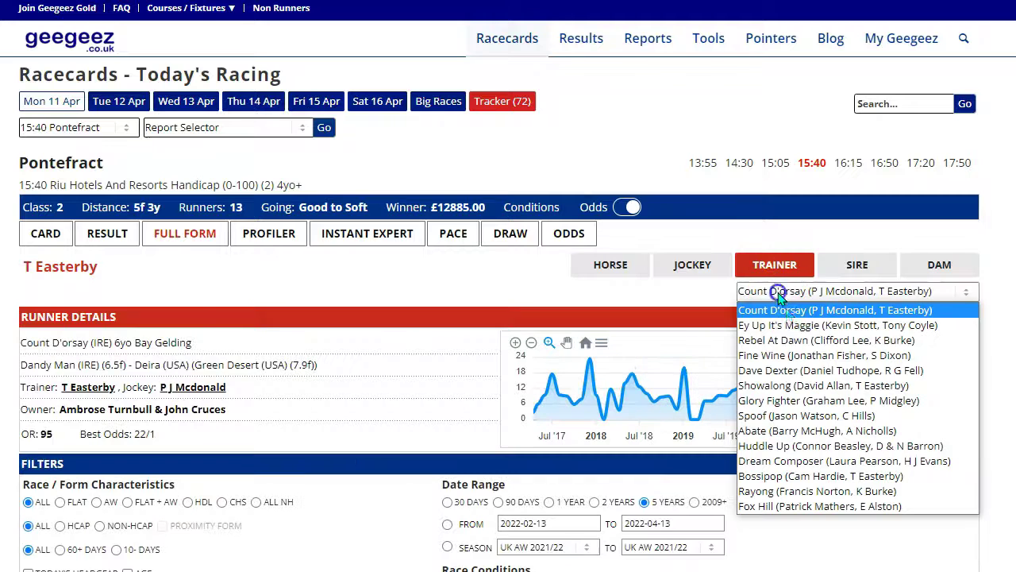
{"action": "left_click", "coordinate": [780, 402]}
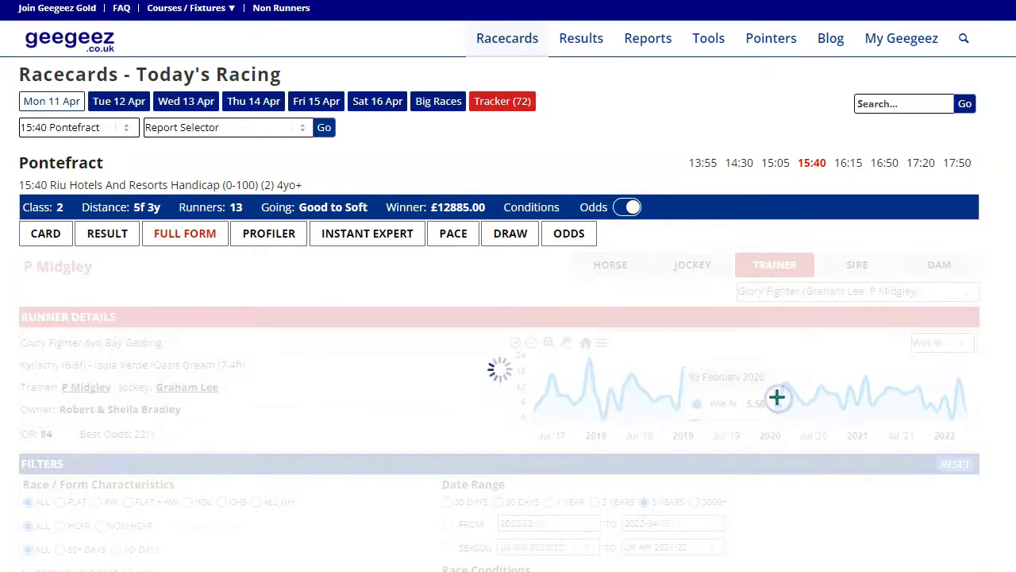
- Look through the trainer's race form entries and read the in-running comments for the 11 Apr 22 Pontefract runners
{"action": "scroll", "coordinate": [268, 374], "scroll_direction": "down", "scroll_amount": 8}
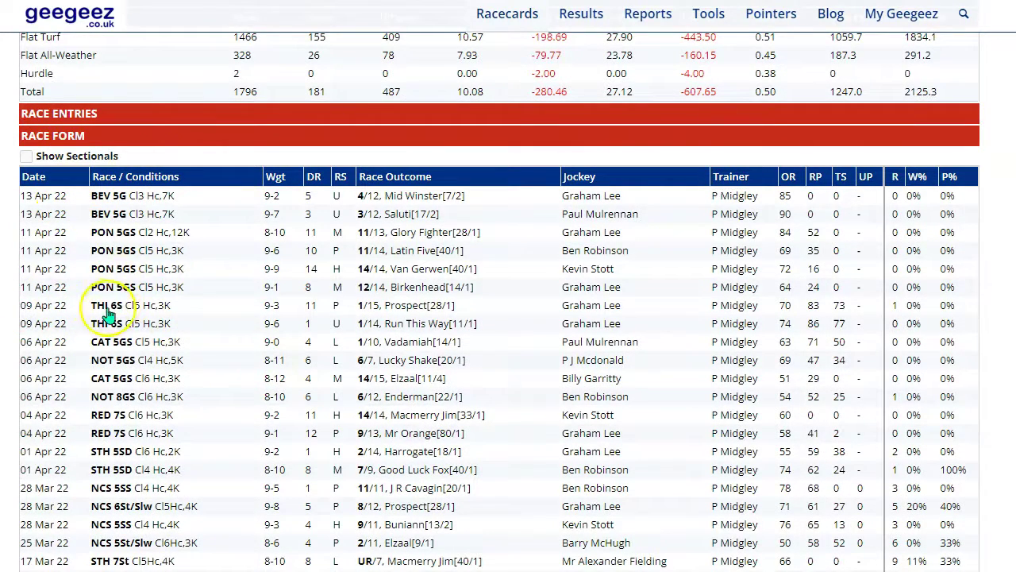
{"action": "mouse_move", "coordinate": [405, 312]}
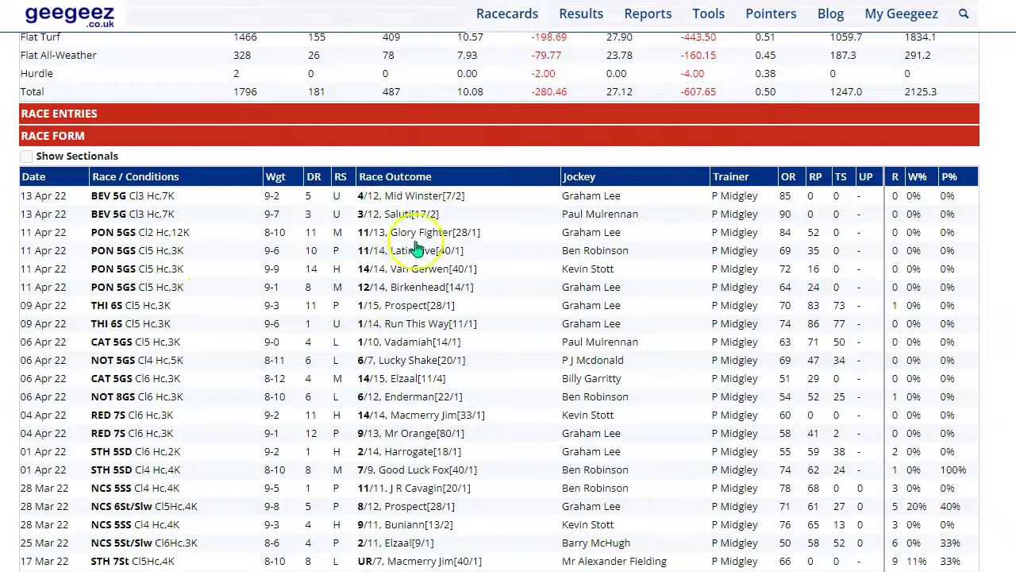
{"action": "mouse_move", "coordinate": [359, 252]}
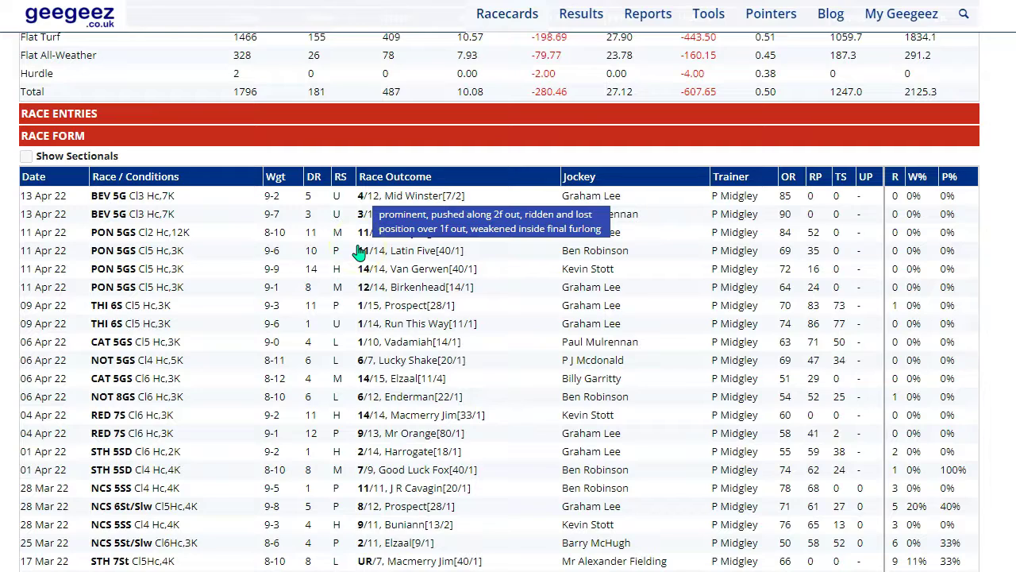
{"action": "left_click", "coordinate": [362, 244]}
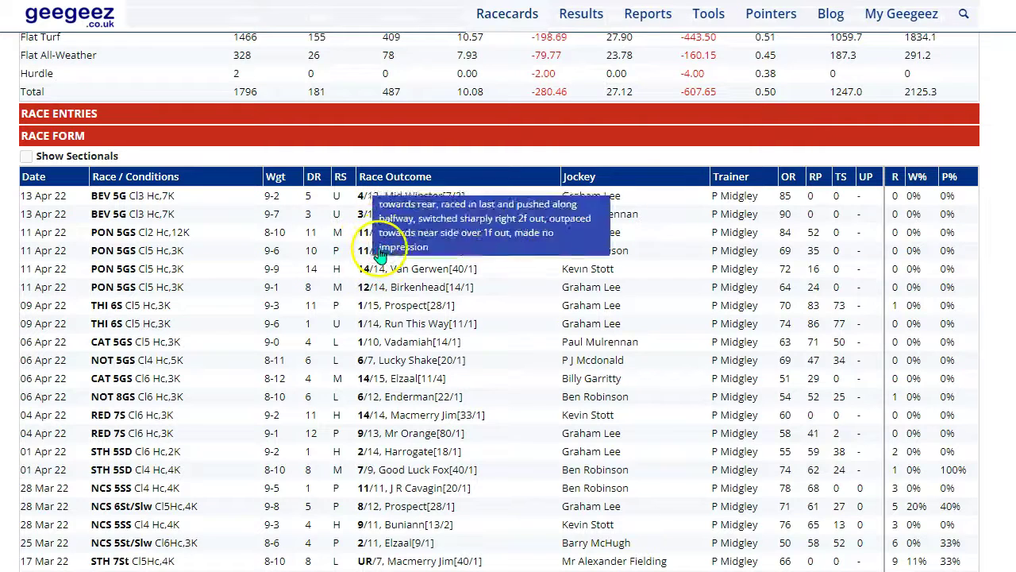
- Return to the Profiler for Glory Fighter's trainer and examine the going and distance tables
{"action": "scroll", "coordinate": [363, 254], "scroll_direction": "up", "scroll_amount": 10}
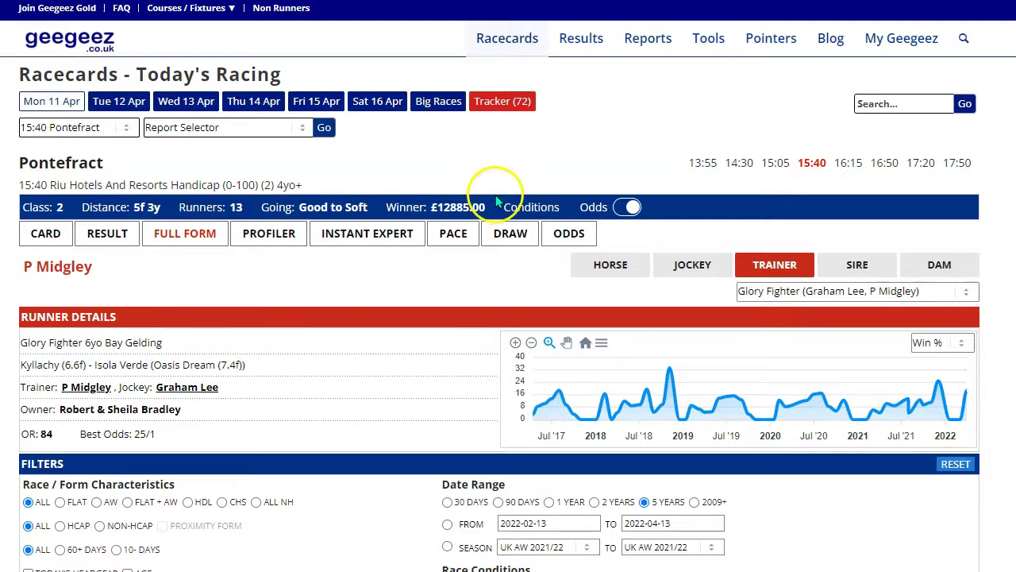
{"action": "left_click", "coordinate": [278, 236]}
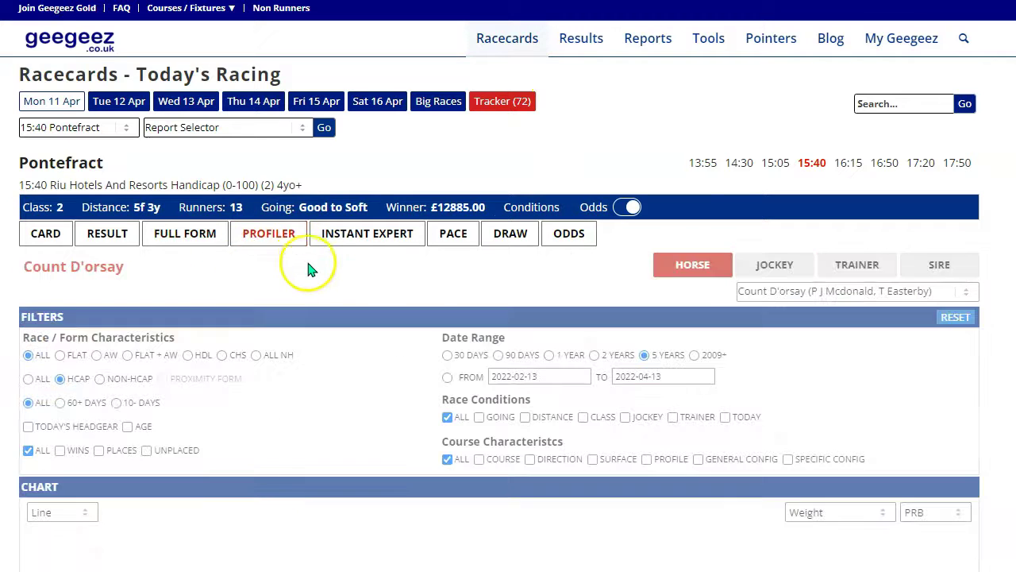
{"action": "left_click", "coordinate": [848, 270]}
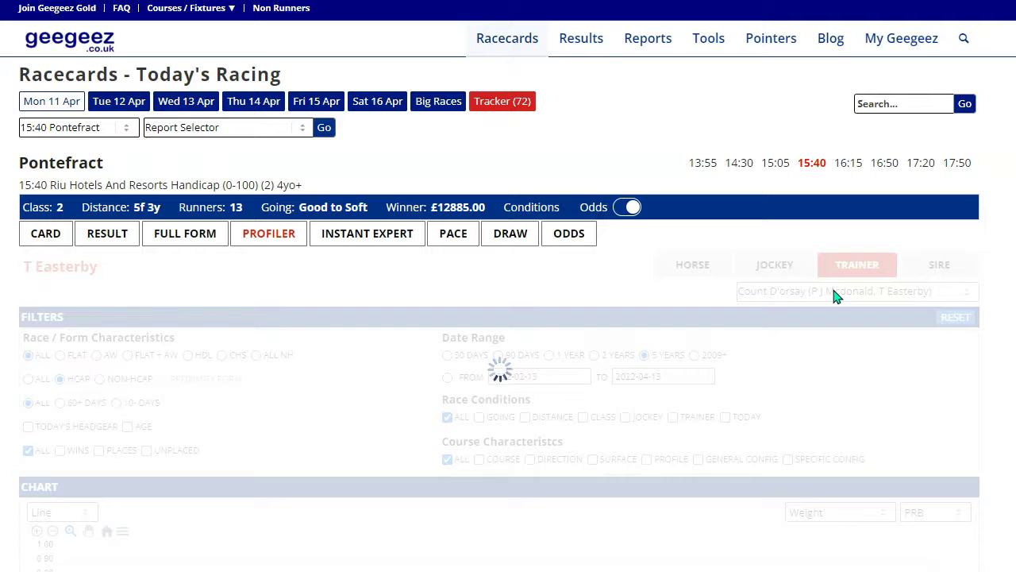
{"action": "left_click", "coordinate": [833, 293]}
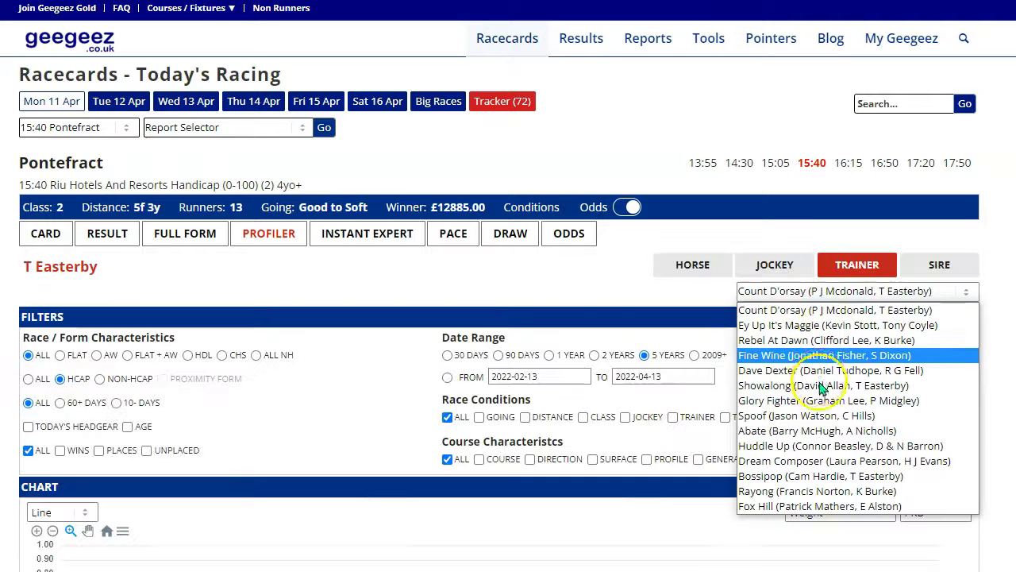
{"action": "left_click", "coordinate": [822, 401]}
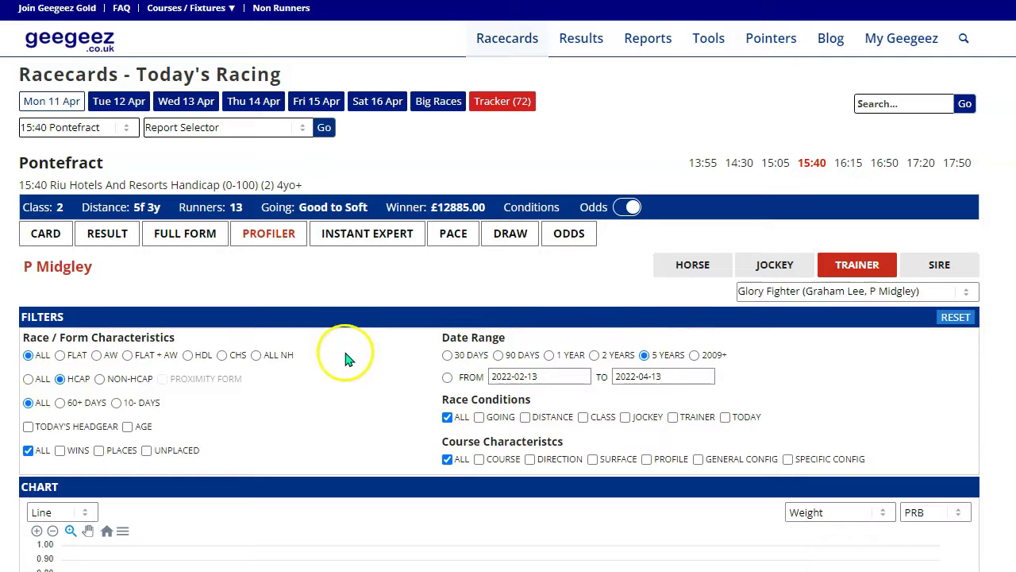
{"action": "scroll", "coordinate": [353, 359], "scroll_direction": "down", "scroll_amount": 3}
{"action": "scroll", "coordinate": [355, 361], "scroll_direction": "down", "scroll_amount": 3}
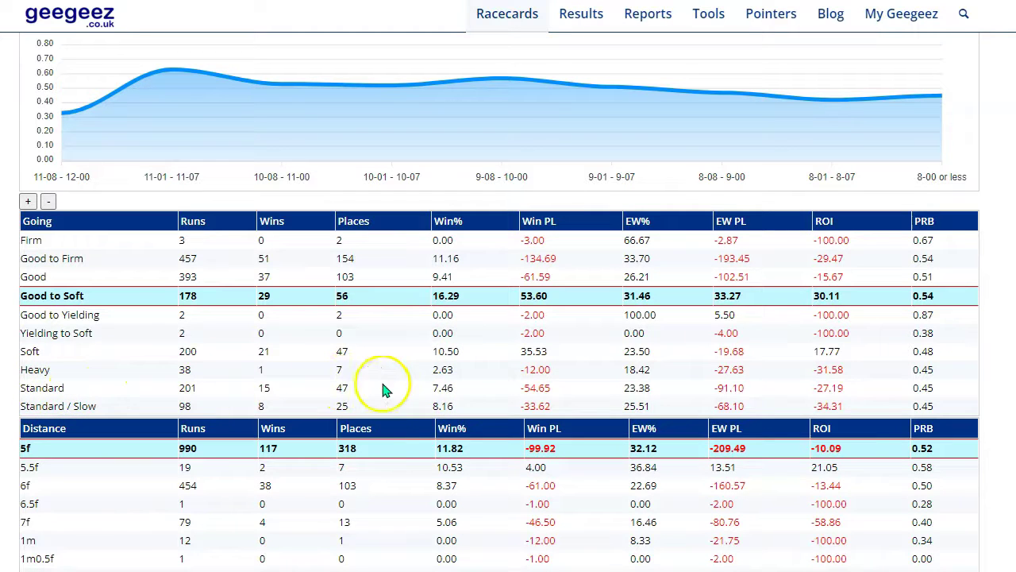
- Restrict the trainer's Profiler data to flat races and review the going table
{"action": "scroll", "coordinate": [198, 357], "scroll_direction": "up", "scroll_amount": 5}
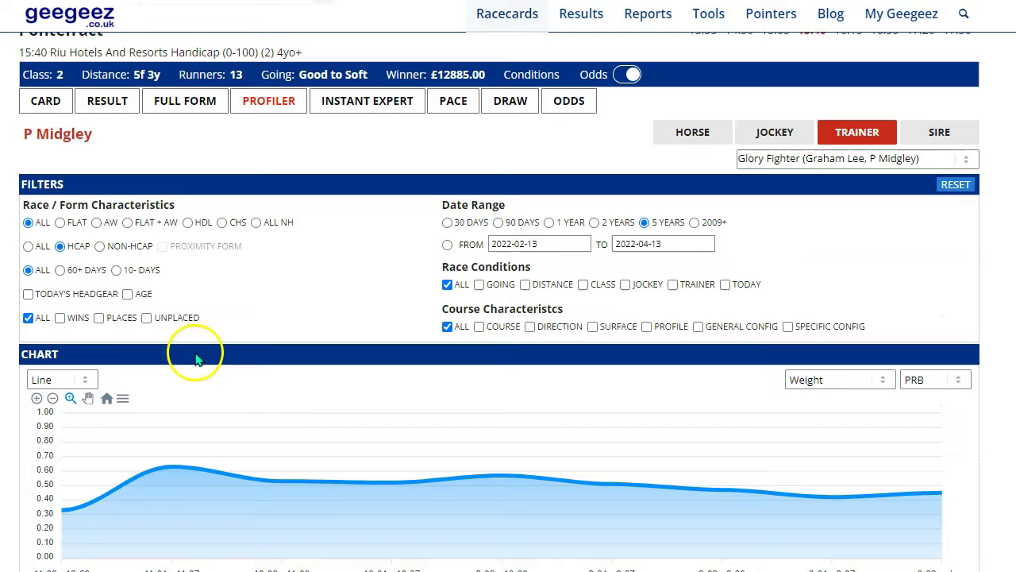
{"action": "left_click", "coordinate": [59, 223]}
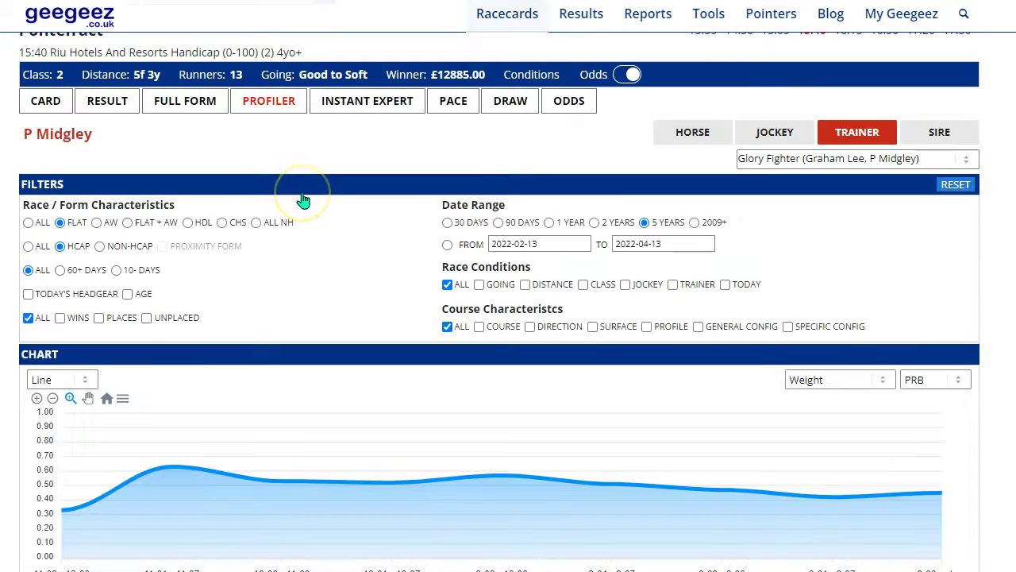
{"action": "scroll", "coordinate": [303, 200], "scroll_direction": "down", "scroll_amount": 3}
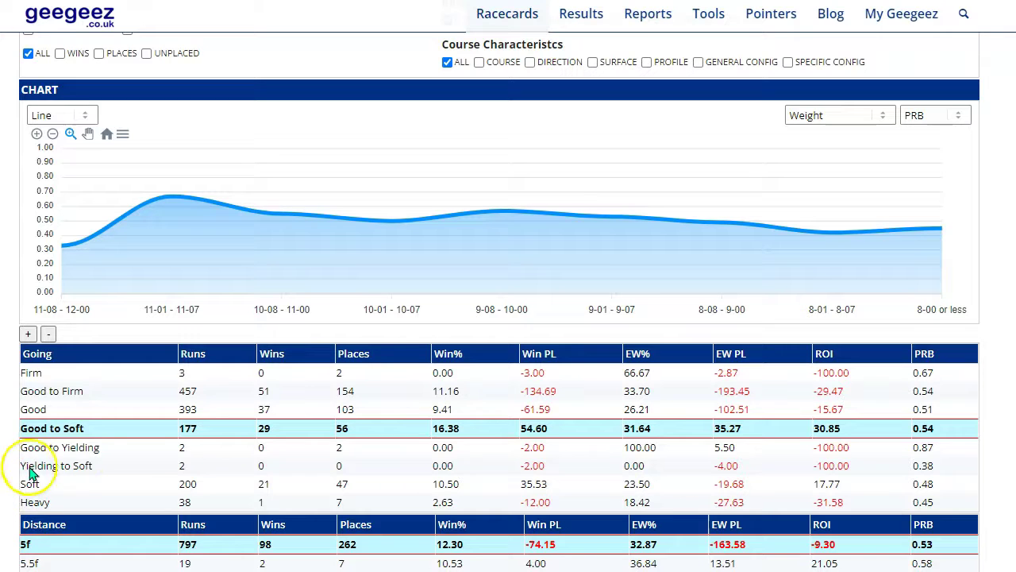
{"action": "scroll", "coordinate": [143, 444], "scroll_direction": "down", "scroll_amount": 2}
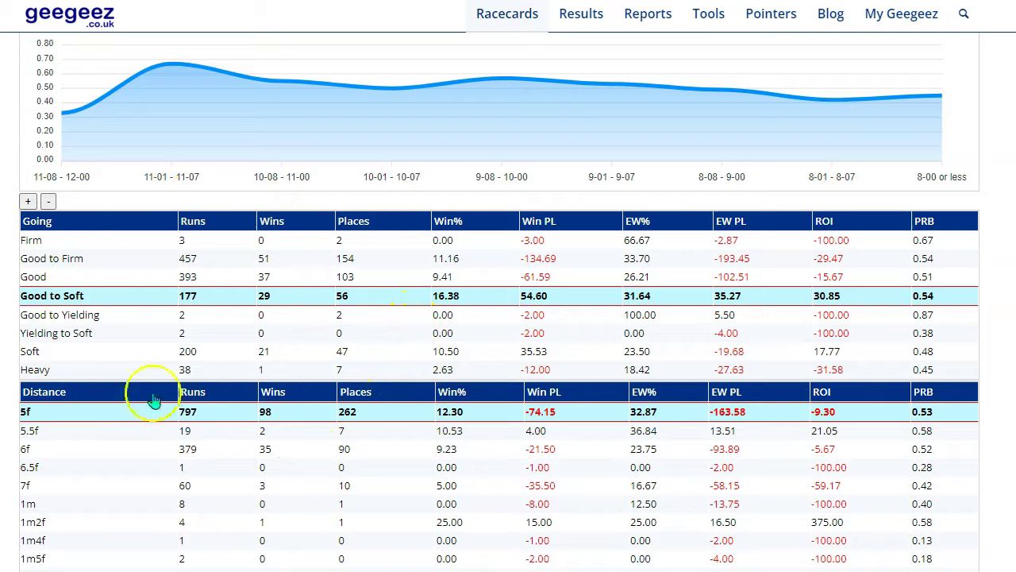
- Examine the trainer's class, field size, headgear and weight tables for flat handicaps, comparing them with the going and distance tables
{"action": "scroll", "coordinate": [260, 413], "scroll_direction": "down", "scroll_amount": 3}
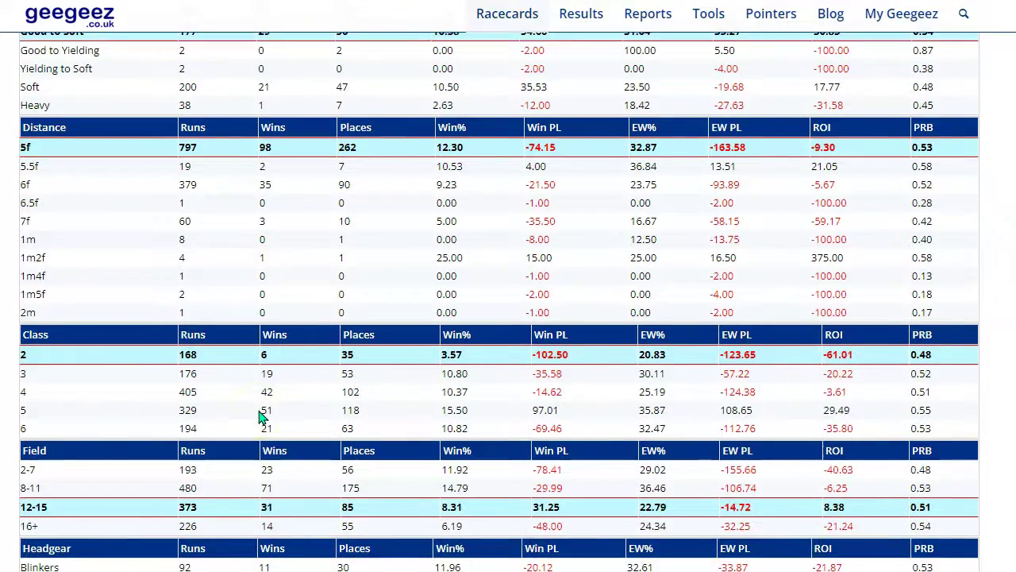
{"action": "scroll", "coordinate": [260, 413], "scroll_direction": "down", "scroll_amount": 2}
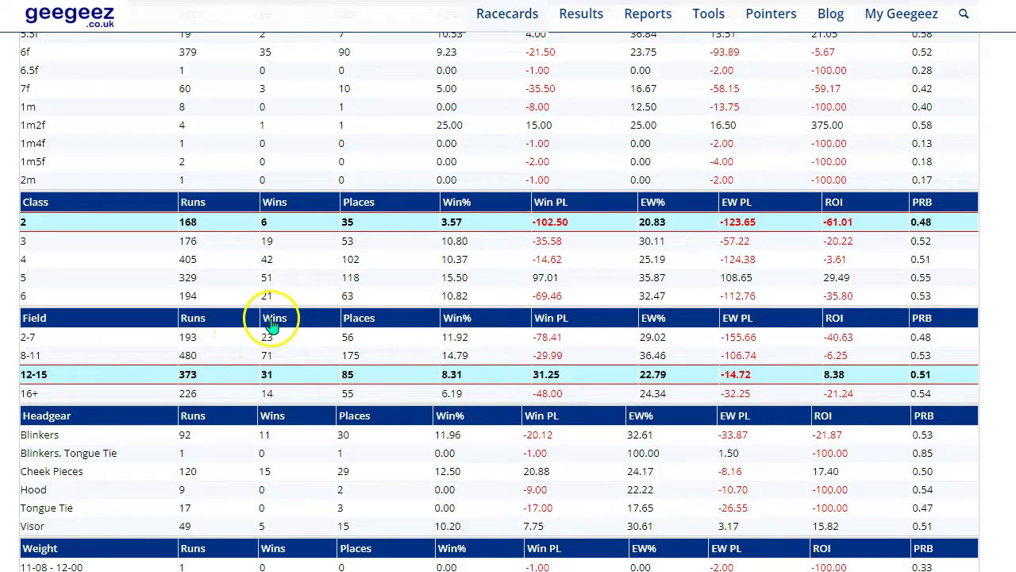
{"action": "scroll", "coordinate": [295, 325], "scroll_direction": "down", "scroll_amount": 2}
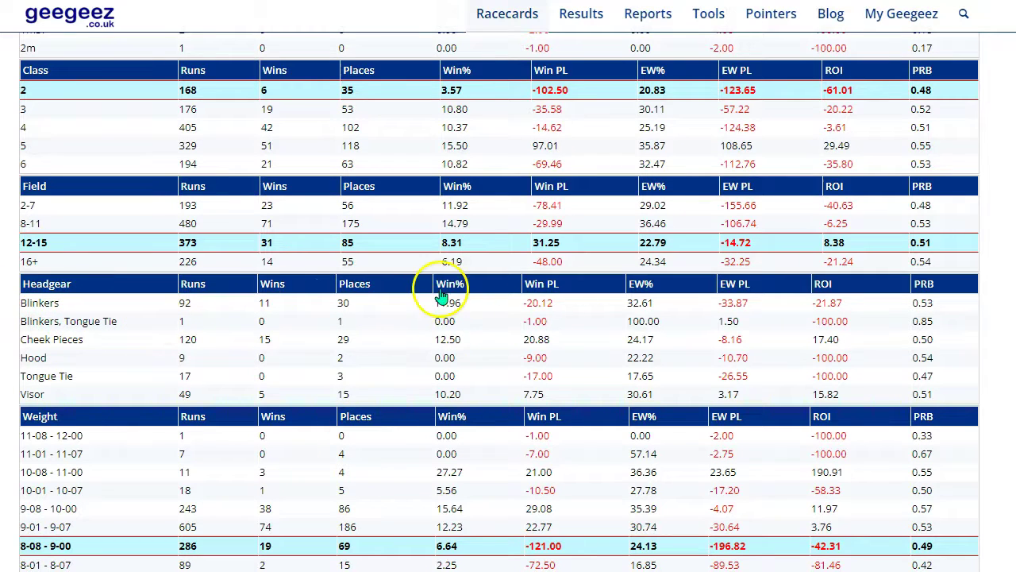
{"action": "scroll", "coordinate": [458, 310], "scroll_direction": "up", "scroll_amount": 3}
{"action": "scroll", "coordinate": [458, 310], "scroll_direction": "up", "scroll_amount": 5}
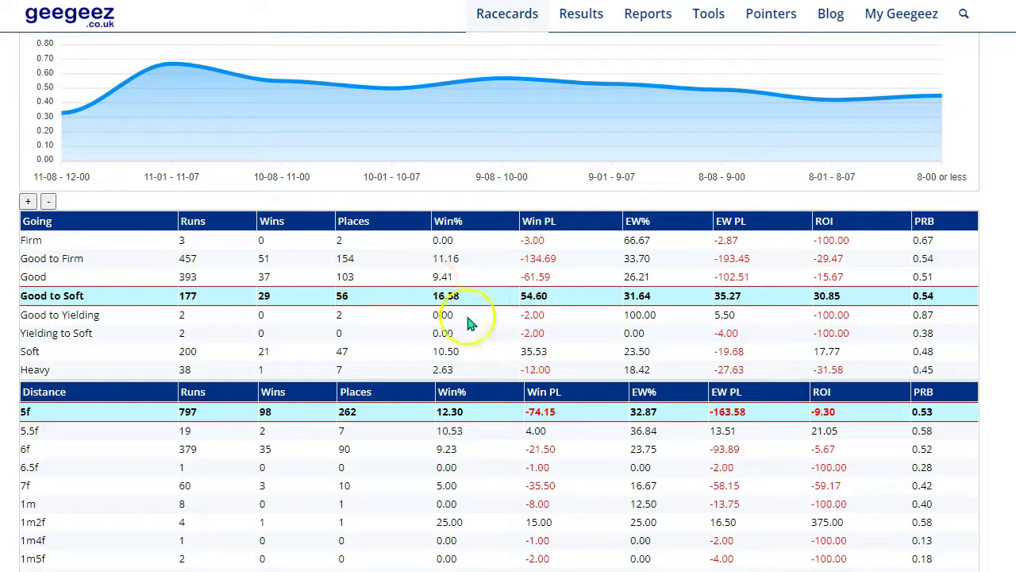
{"action": "scroll", "coordinate": [449, 386], "scroll_direction": "down", "scroll_amount": 5}
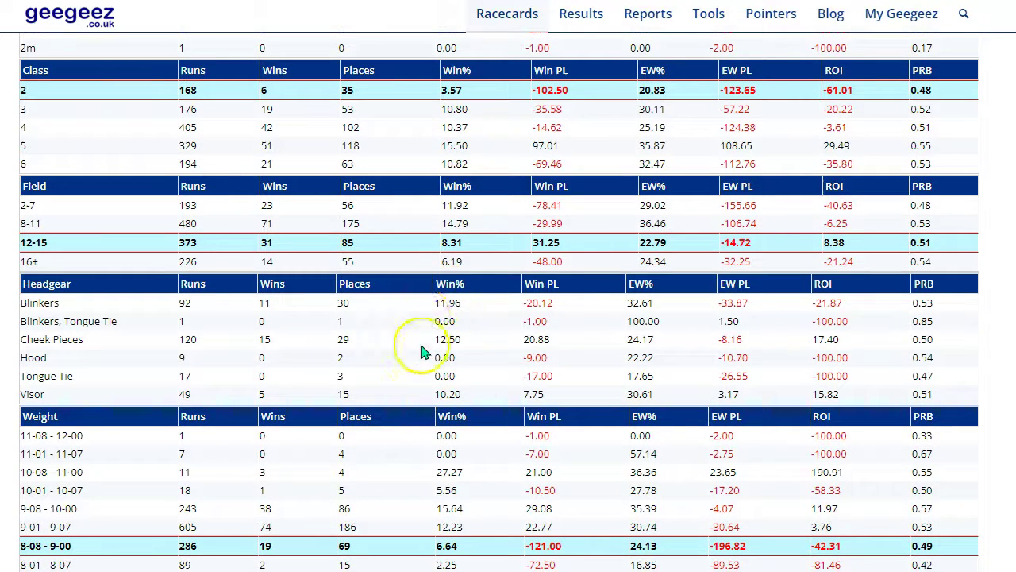
{"action": "scroll", "coordinate": [447, 294], "scroll_direction": "down", "scroll_amount": 2}
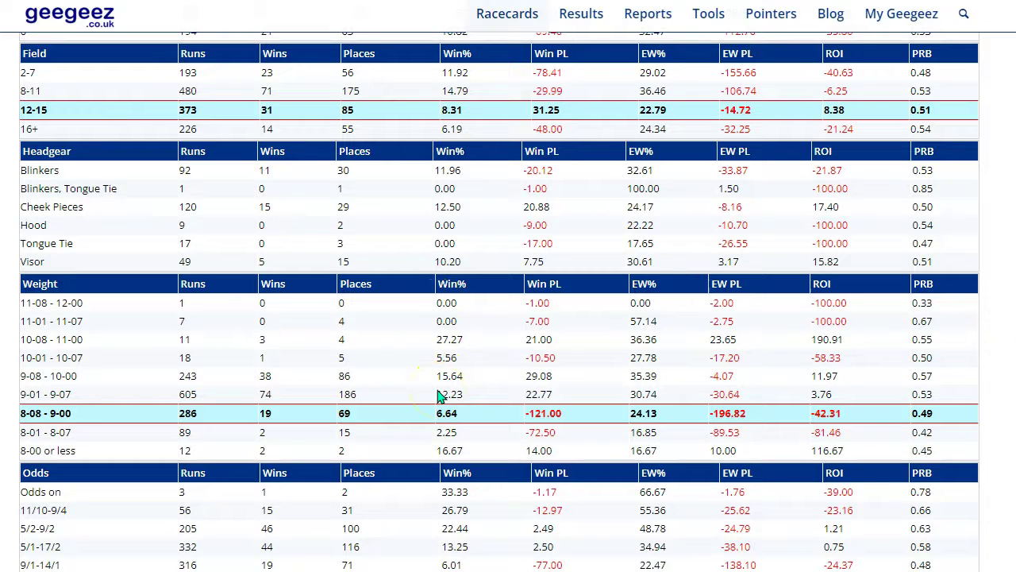
- Switch to the Query Tool and check the trainer system's filters and summary
{"action": "scroll", "coordinate": [442, 395], "scroll_direction": "up", "scroll_amount": 15}
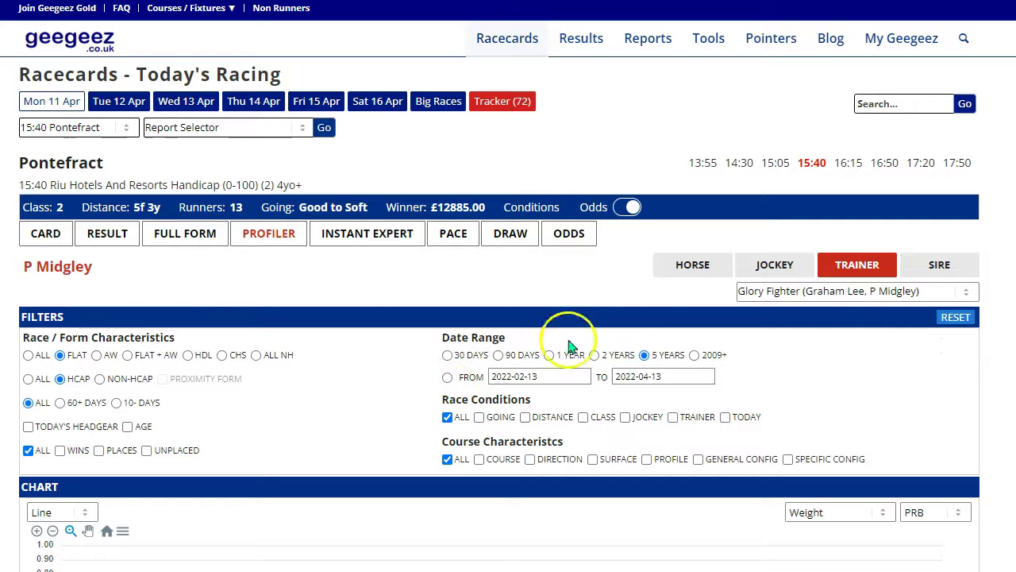
{"action": "scroll", "coordinate": [306, 493], "scroll_direction": "down", "scroll_amount": 2}
{"action": "scroll", "coordinate": [298, 474], "scroll_direction": "down", "scroll_amount": 8}
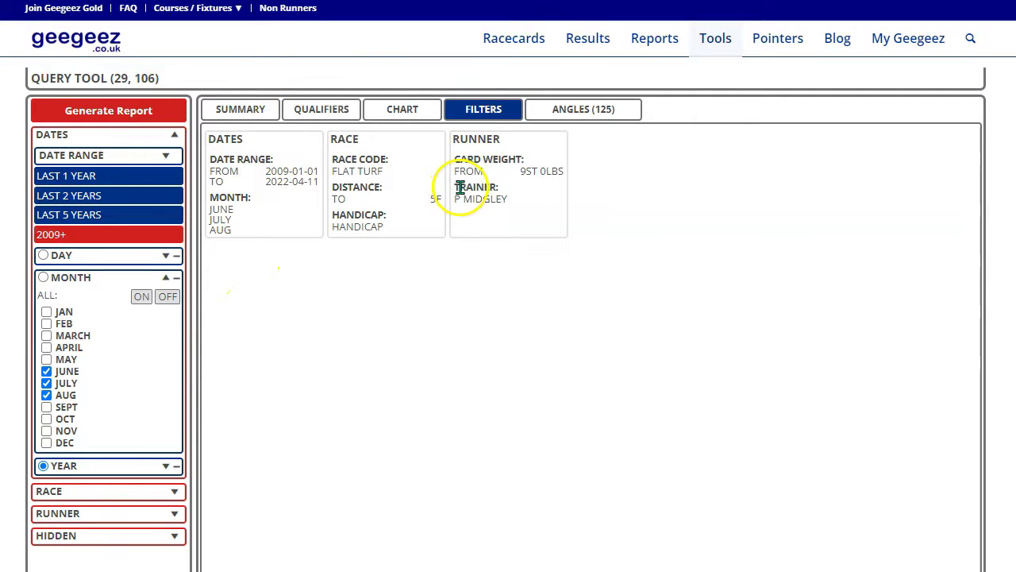
{"action": "left_click", "coordinate": [242, 113]}
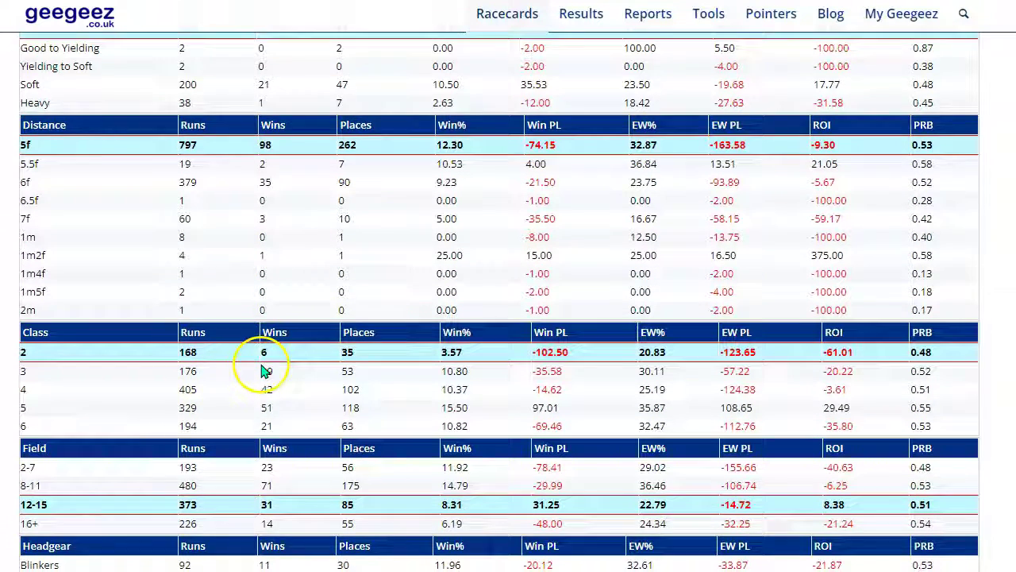
- Examine the trainer's weight, odds, layoff and months tables in the 15:40 Pontefract Profiler
{"action": "scroll", "coordinate": [268, 363], "scroll_direction": "down", "scroll_amount": 2}
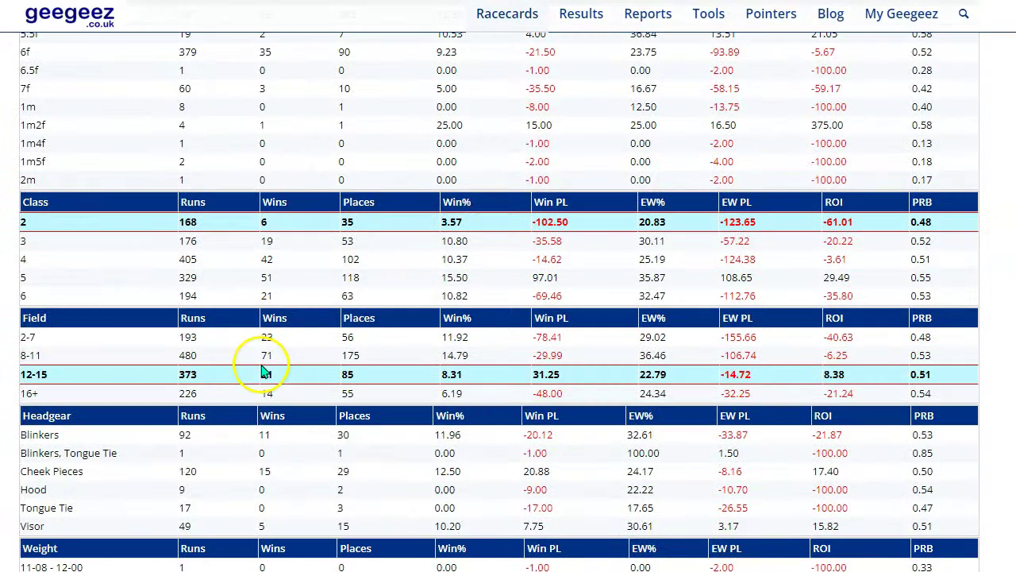
{"action": "scroll", "coordinate": [193, 341], "scroll_direction": "down", "scroll_amount": 3}
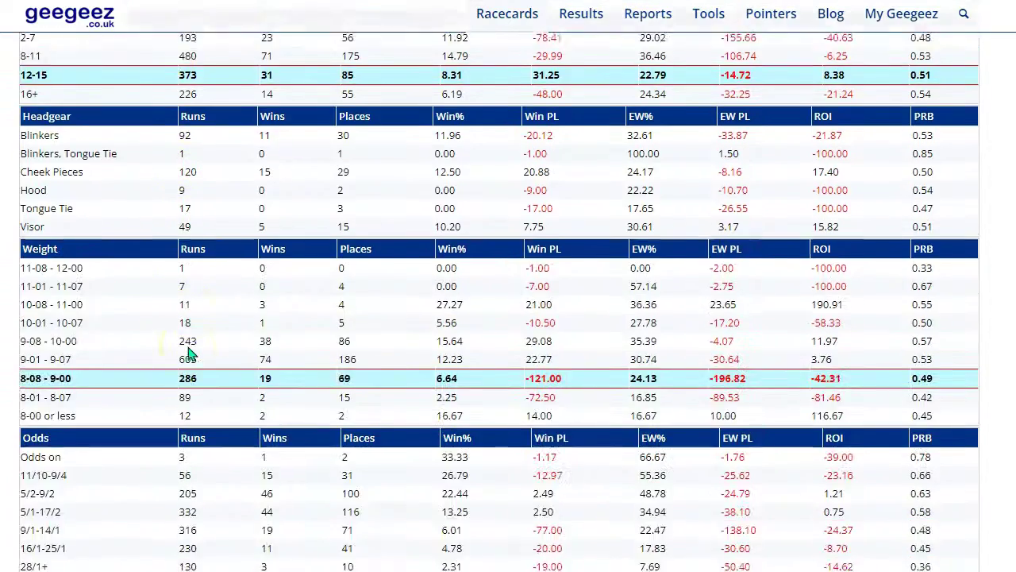
{"action": "scroll", "coordinate": [187, 333], "scroll_direction": "down", "scroll_amount": 3}
{"action": "scroll", "coordinate": [248, 222], "scroll_direction": "down", "scroll_amount": 2}
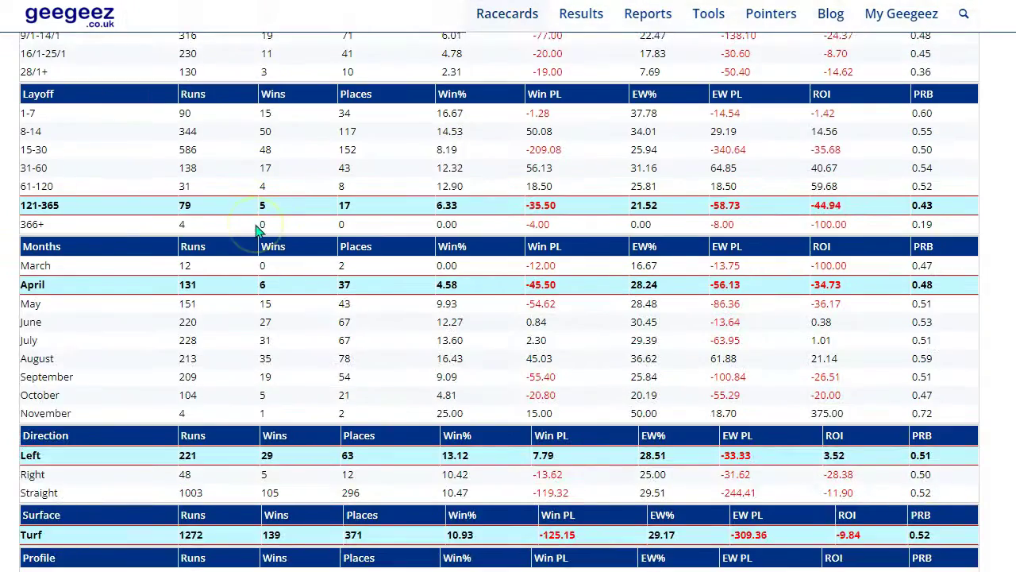
{"action": "scroll", "coordinate": [307, 243], "scroll_direction": "up", "scroll_amount": 2}
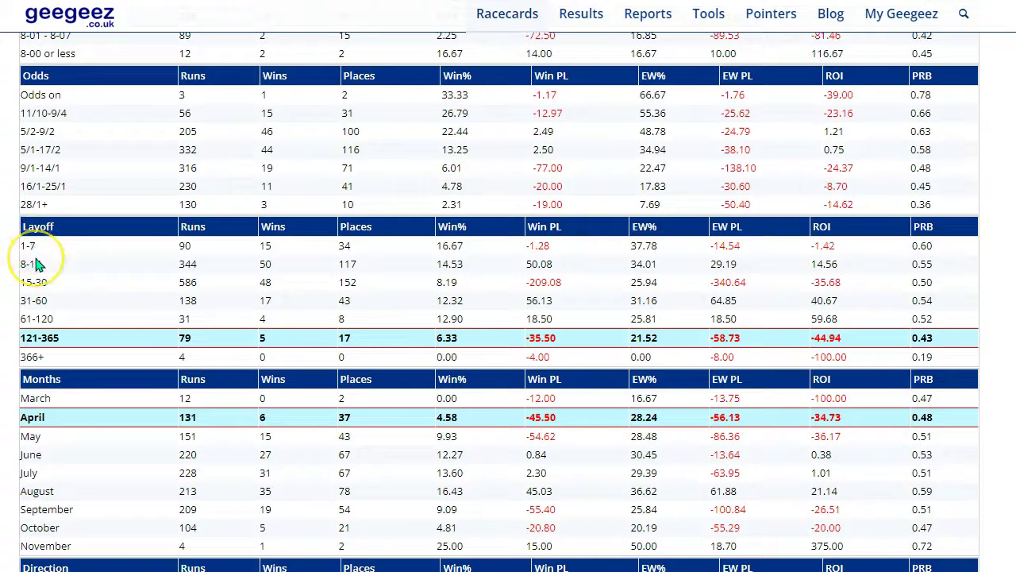
{"action": "left_click", "coordinate": [426, 256]}
{"action": "scroll", "coordinate": [24, 349], "scroll_direction": "down", "scroll_amount": 2}
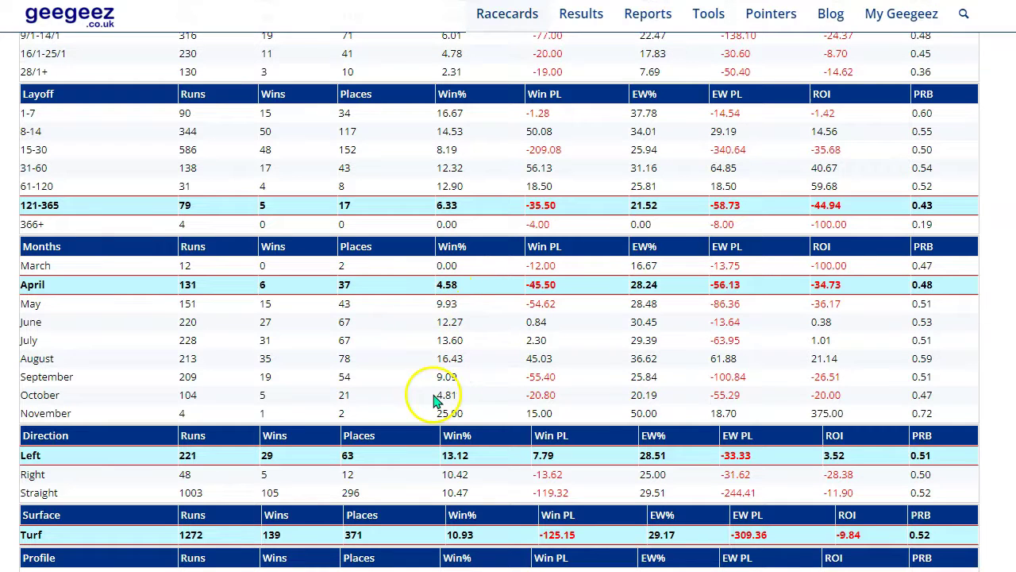
- Chart the trainer's Win % by Months in the Profiler instead of PRB by Weight
{"action": "scroll", "coordinate": [473, 353], "scroll_direction": "up", "scroll_amount": 15}
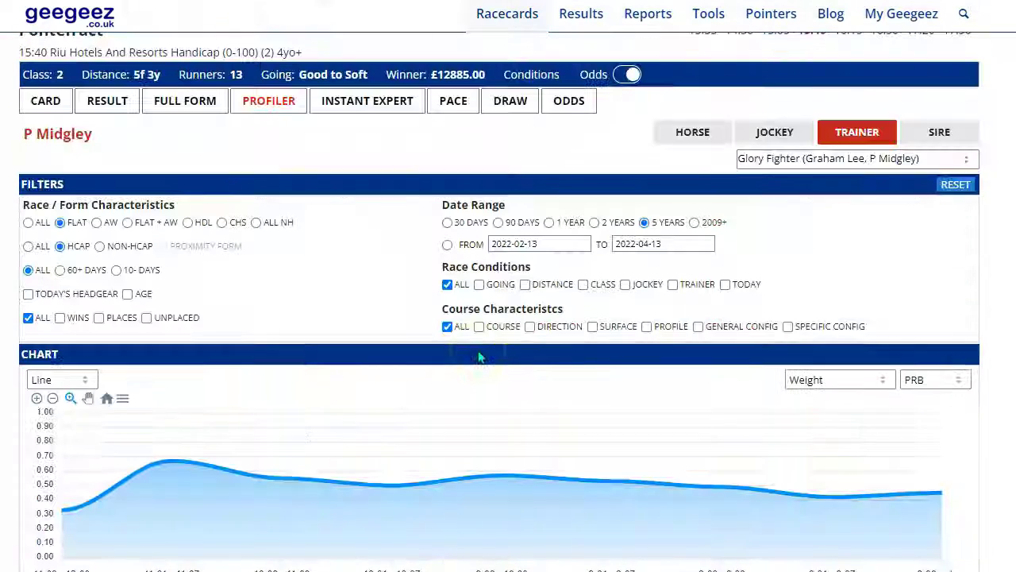
{"action": "left_click", "coordinate": [806, 381]}
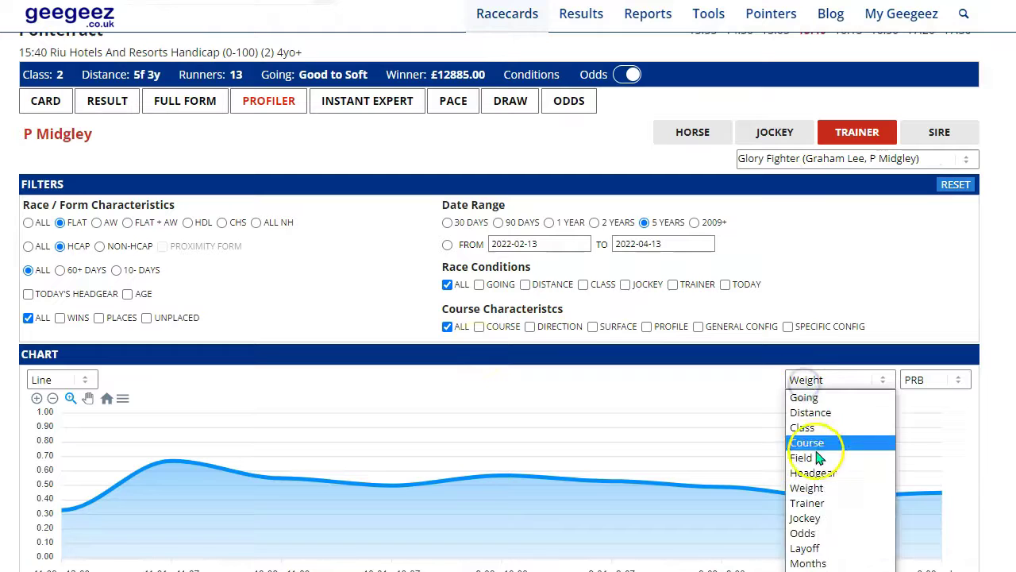
{"action": "left_click", "coordinate": [822, 562]}
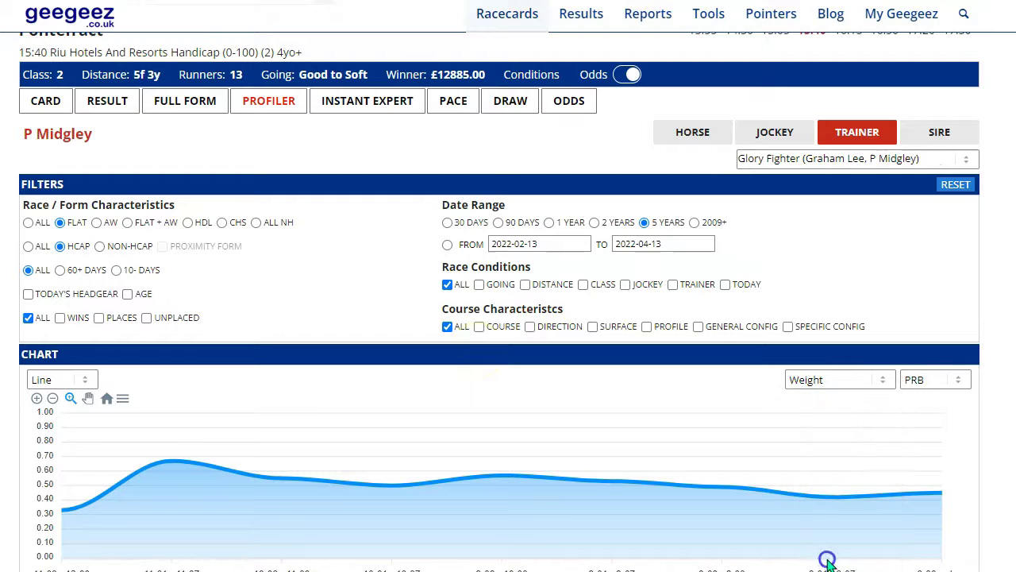
{"action": "left_click", "coordinate": [927, 381]}
{"action": "left_click", "coordinate": [923, 392]}
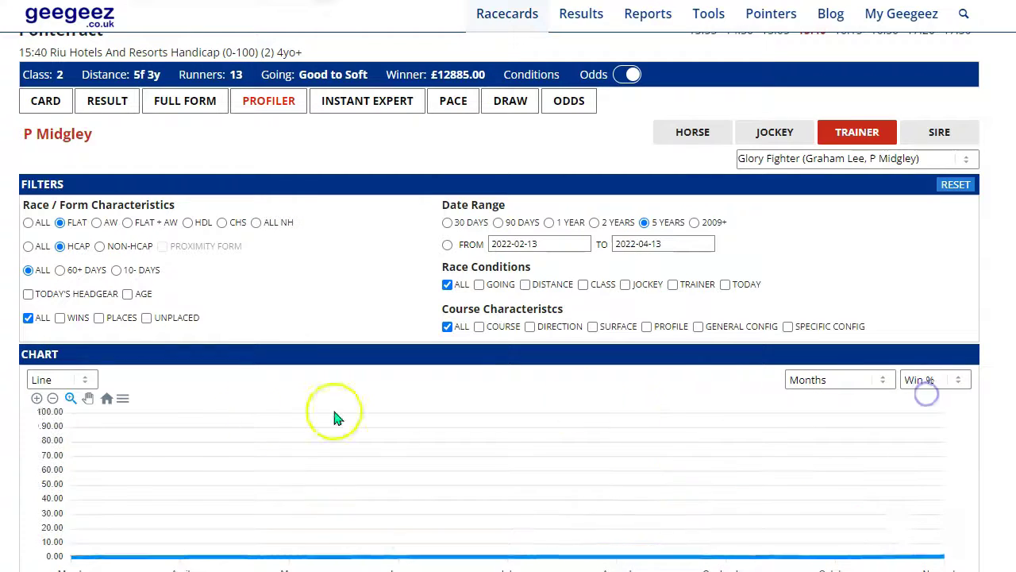
{"action": "scroll", "coordinate": [34, 295], "scroll_direction": "down", "scroll_amount": 2}
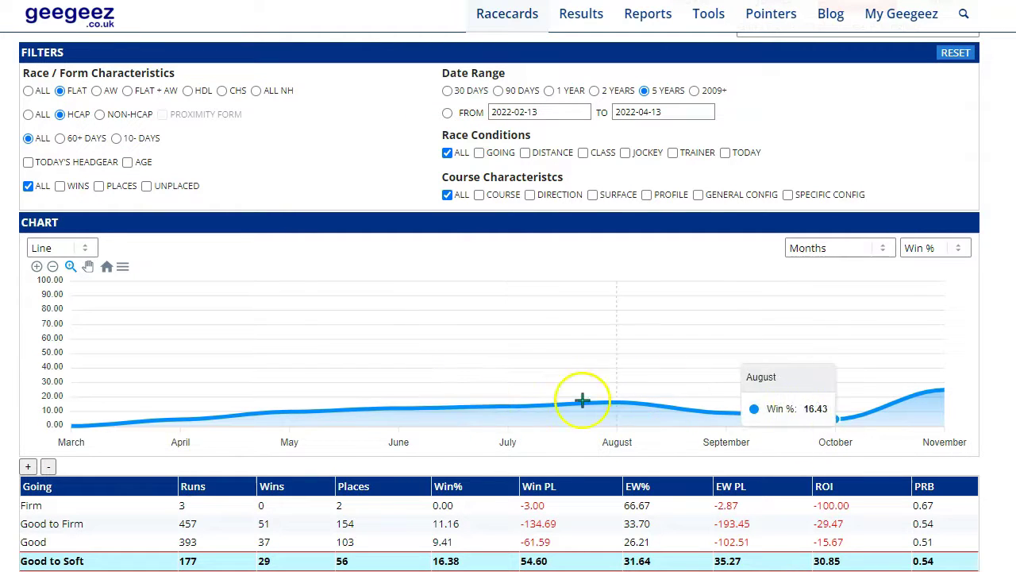
- Examine the trainer's direction, surface, profile, configuration, course and jockey tables, and check the monthly win chart against them
{"action": "scroll", "coordinate": [989, 419], "scroll_direction": "down", "scroll_amount": 8}
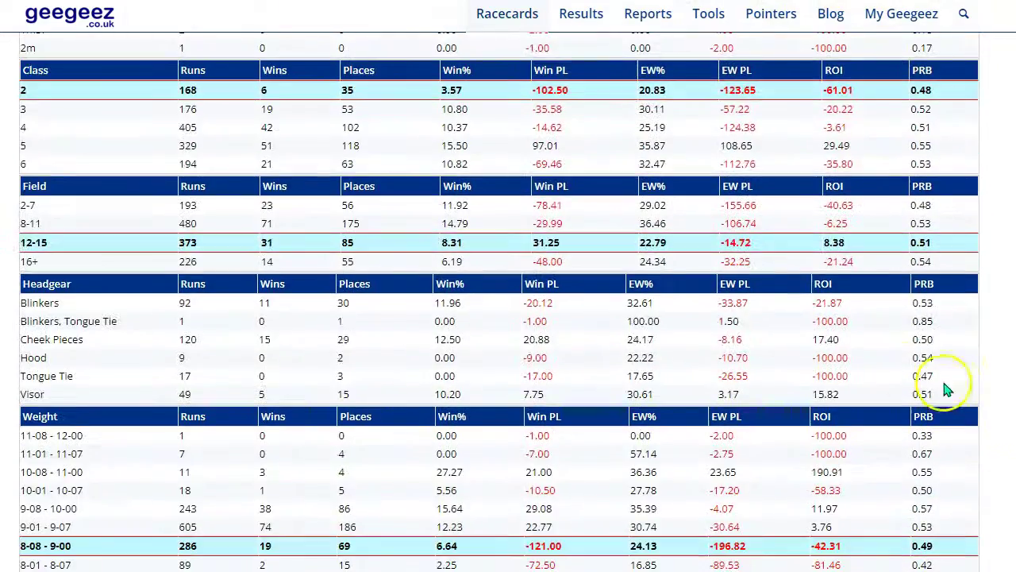
{"action": "scroll", "coordinate": [714, 337], "scroll_direction": "down", "scroll_amount": 5}
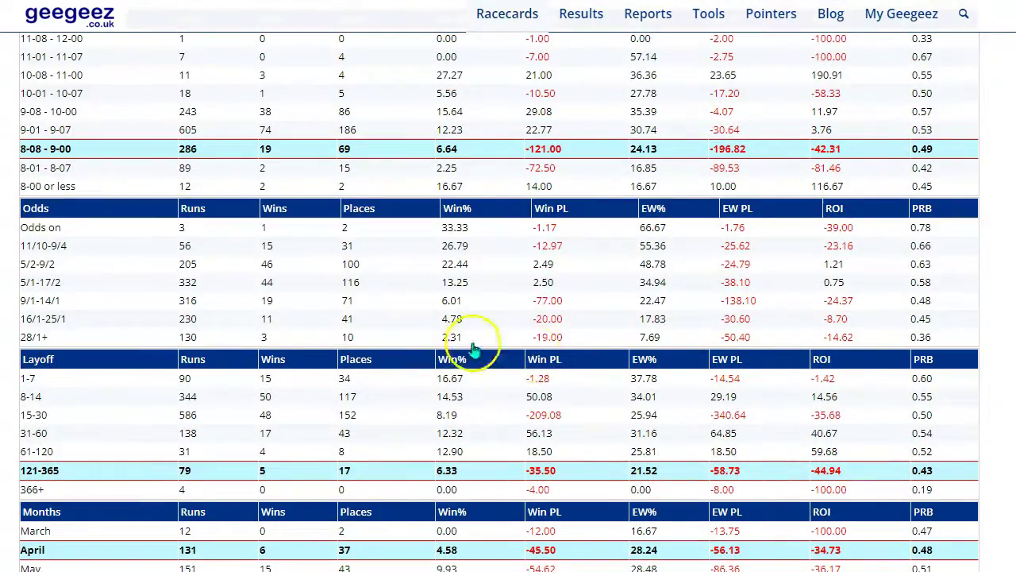
{"action": "scroll", "coordinate": [342, 272], "scroll_direction": "down", "scroll_amount": 3}
{"action": "scroll", "coordinate": [340, 272], "scroll_direction": "down", "scroll_amount": 2}
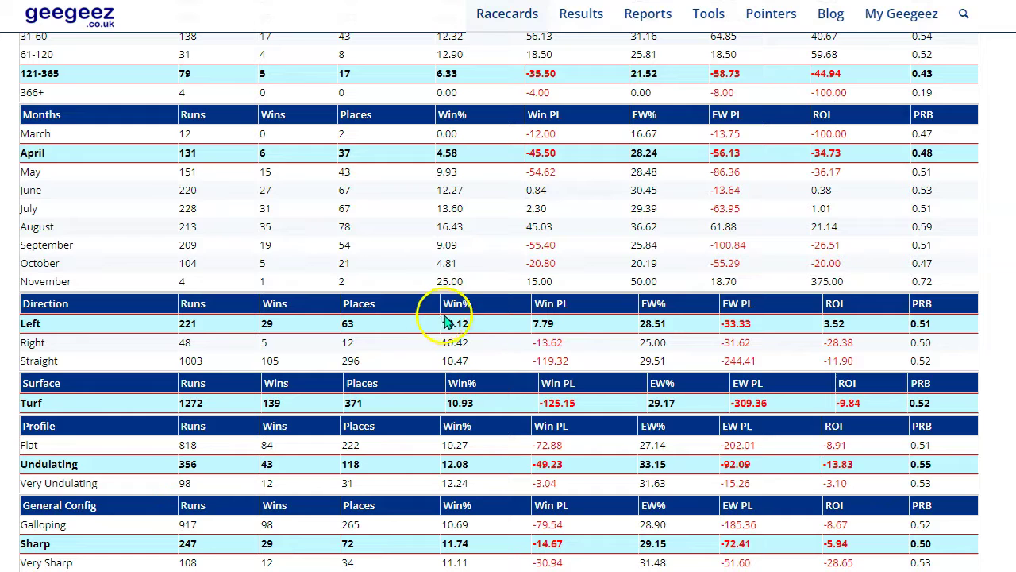
{"action": "scroll", "coordinate": [456, 336], "scroll_direction": "down", "scroll_amount": 2}
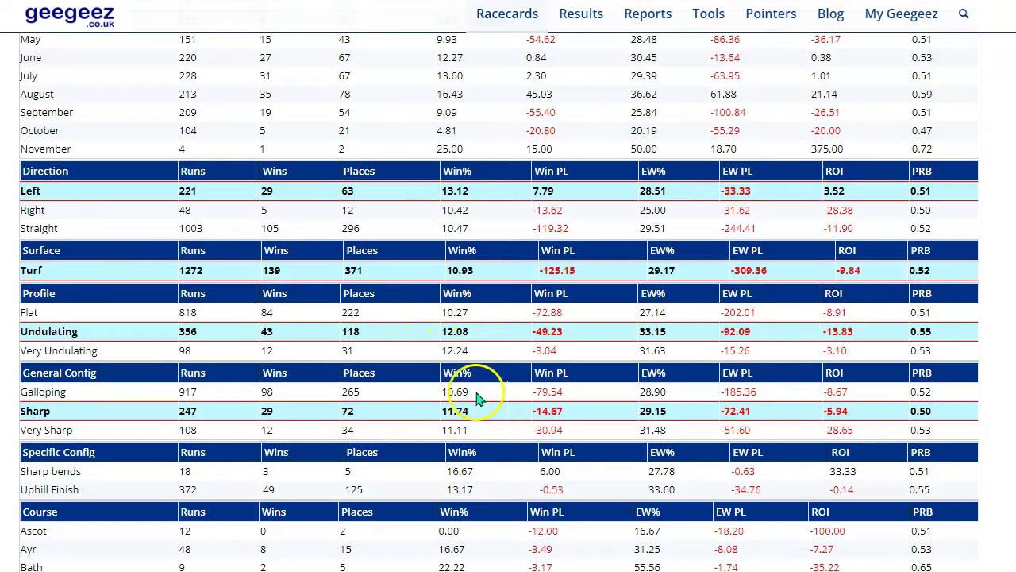
{"action": "scroll", "coordinate": [399, 279], "scroll_direction": "down", "scroll_amount": 7}
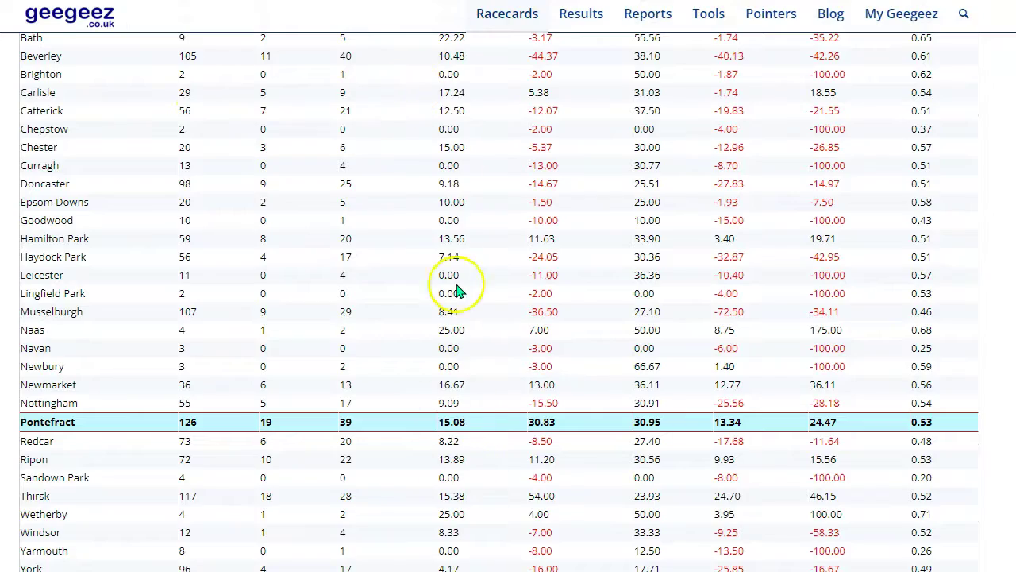
{"action": "scroll", "coordinate": [450, 191], "scroll_direction": "down", "scroll_amount": 3}
{"action": "scroll", "coordinate": [450, 193], "scroll_direction": "down", "scroll_amount": 10}
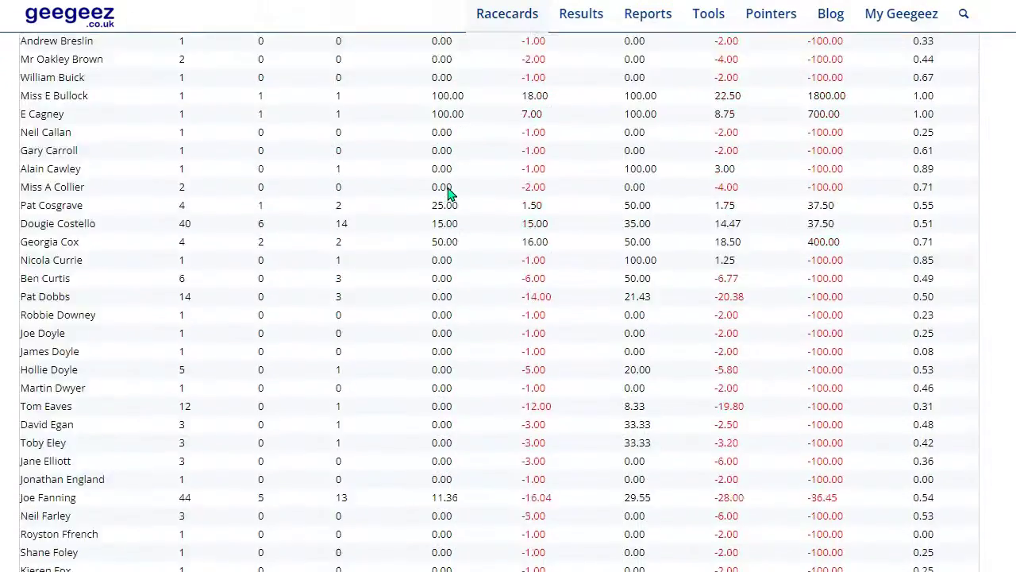
{"action": "scroll", "coordinate": [449, 194], "scroll_direction": "up", "scroll_amount": 8}
{"action": "scroll", "coordinate": [449, 194], "scroll_direction": "down", "scroll_amount": 10}
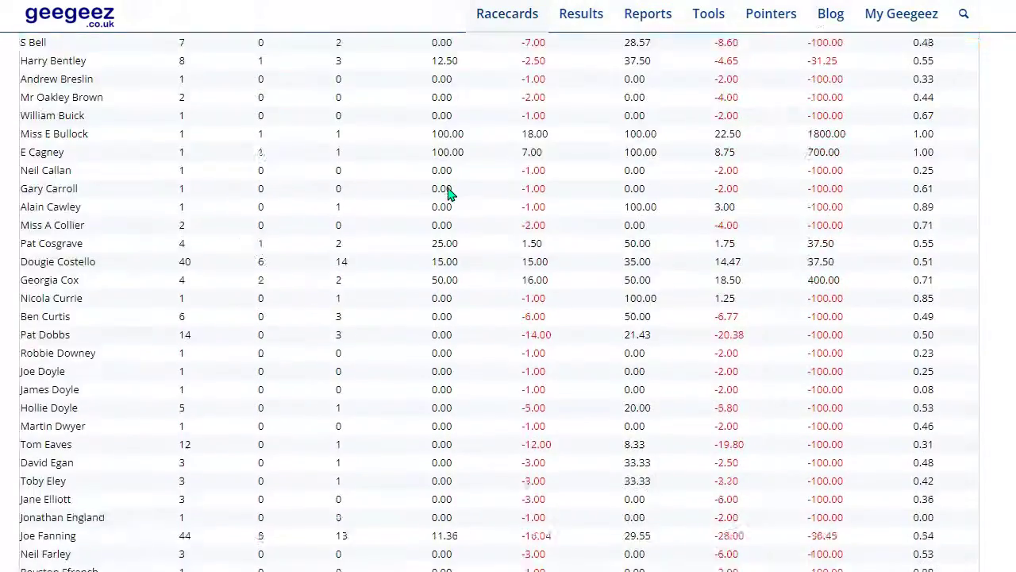
{"action": "scroll", "coordinate": [450, 199], "scroll_direction": "down", "scroll_amount": 3}
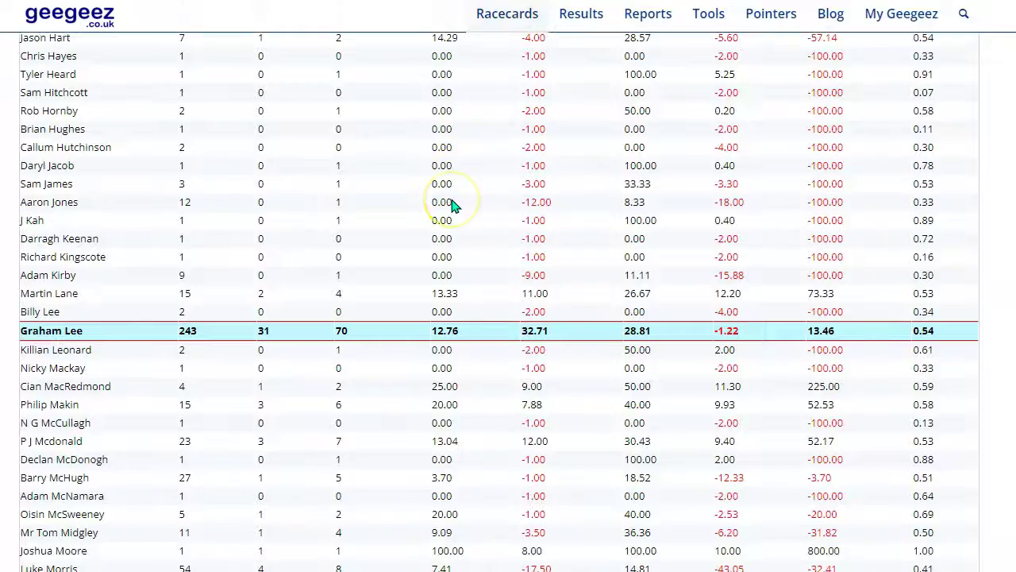
{"action": "scroll", "coordinate": [453, 205], "scroll_direction": "down", "scroll_amount": 10}
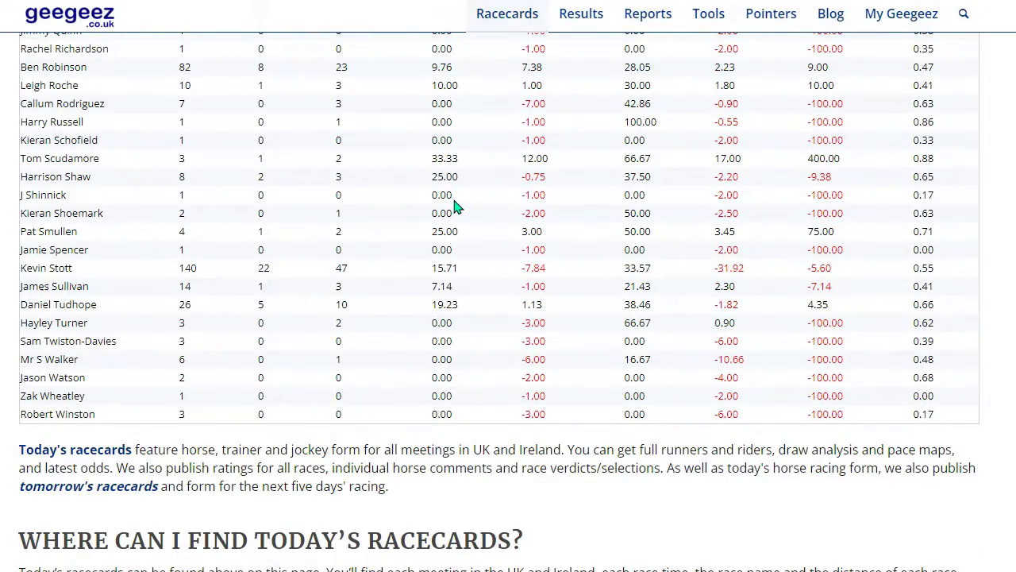
{"action": "scroll", "coordinate": [454, 205], "scroll_direction": "up", "scroll_amount": 20}
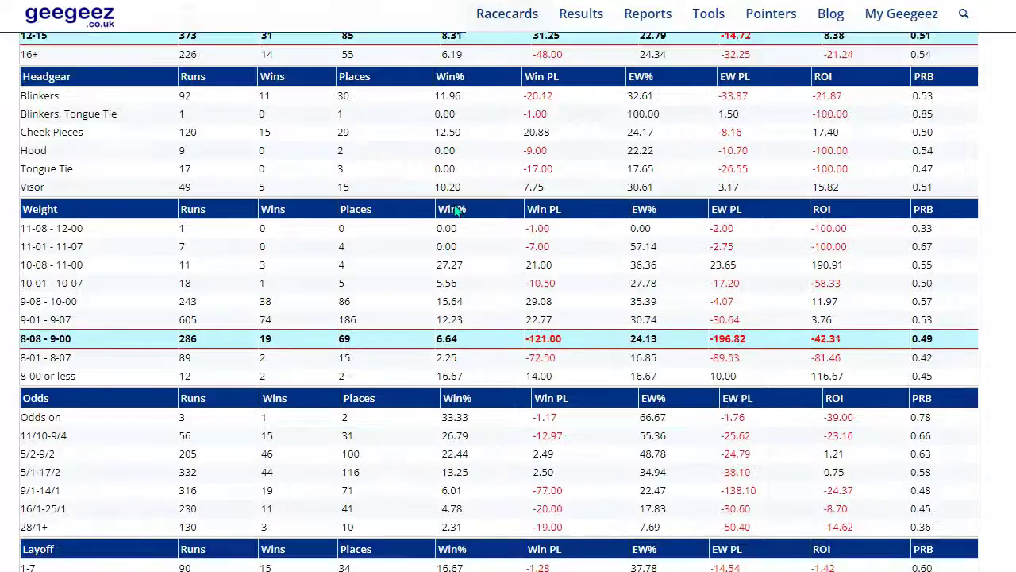
{"action": "scroll", "coordinate": [457, 208], "scroll_direction": "up", "scroll_amount": 15}
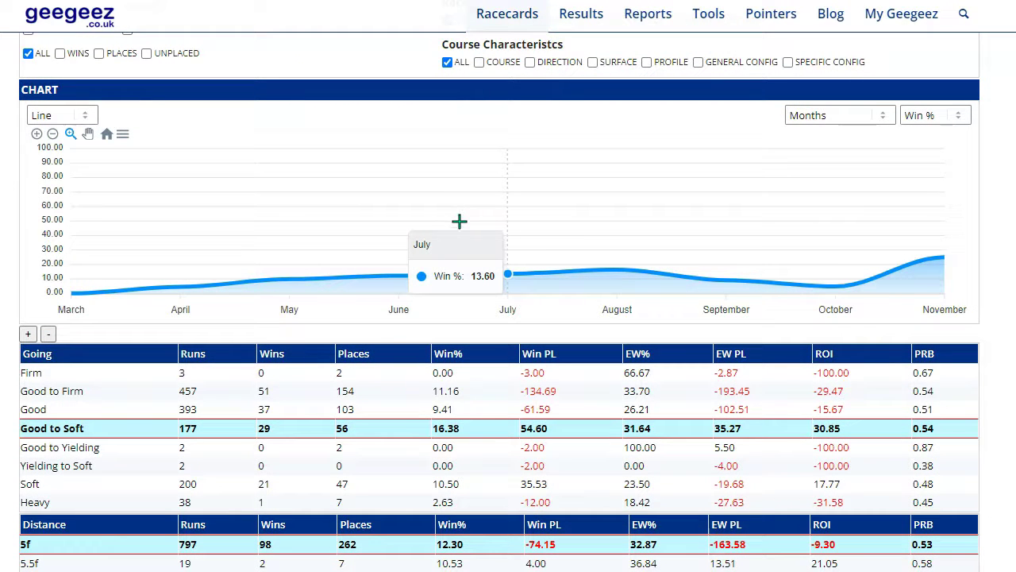
{"action": "left_click", "coordinate": [428, 228]}
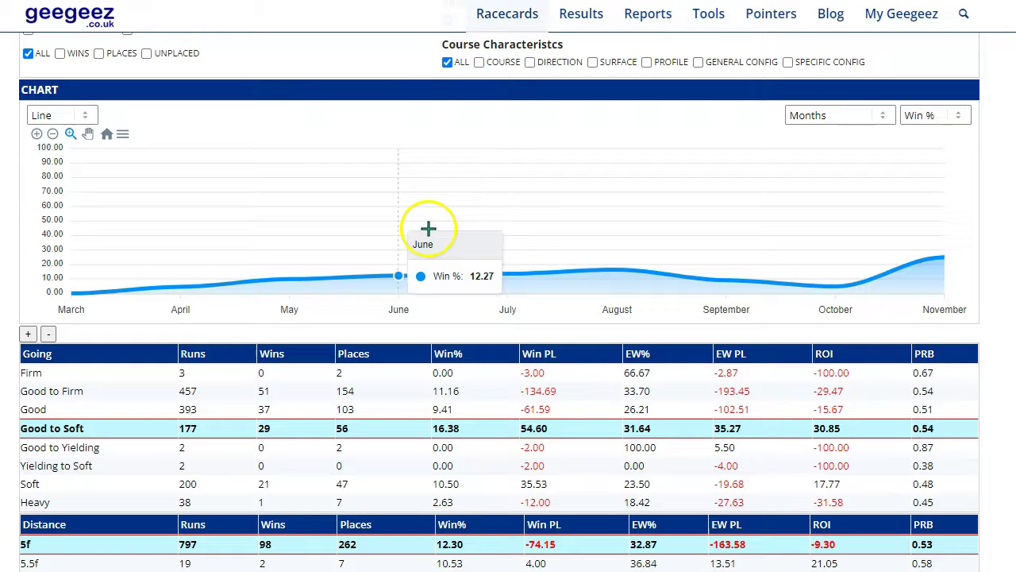
{"action": "scroll", "coordinate": [389, 277], "scroll_direction": "up", "scroll_amount": 5}
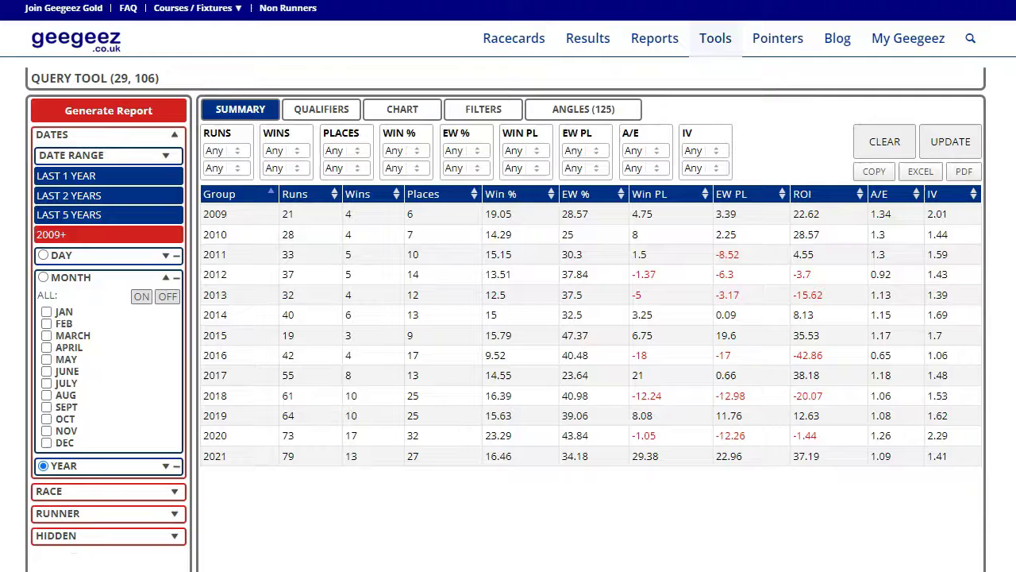
- Restrict the Query Tool system to June, July and August, regenerate the report and sort the yearly summary latest first
{"action": "left_click", "coordinate": [481, 110]}
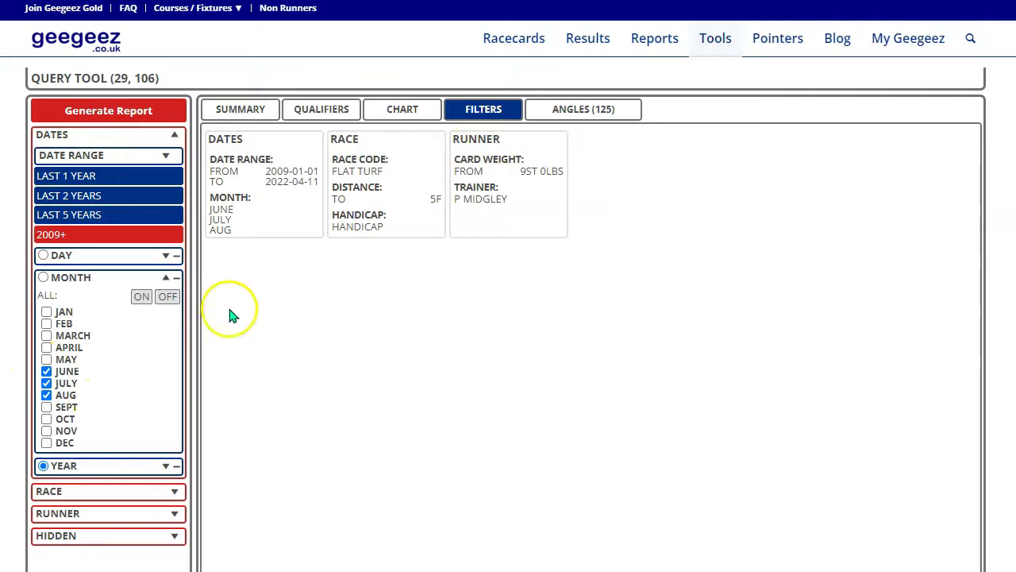
{"action": "left_click", "coordinate": [135, 112]}
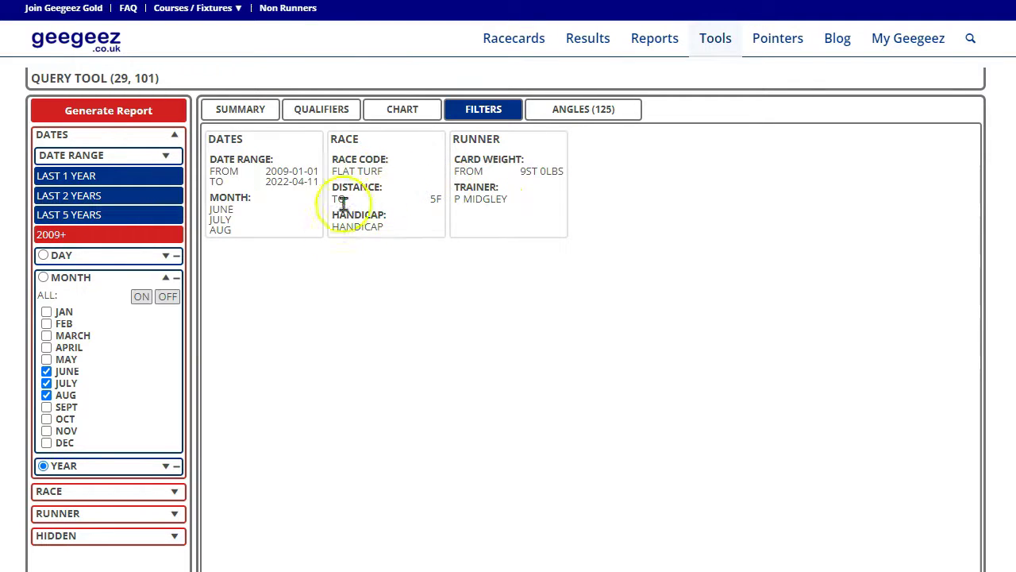
{"action": "left_click", "coordinate": [229, 112]}
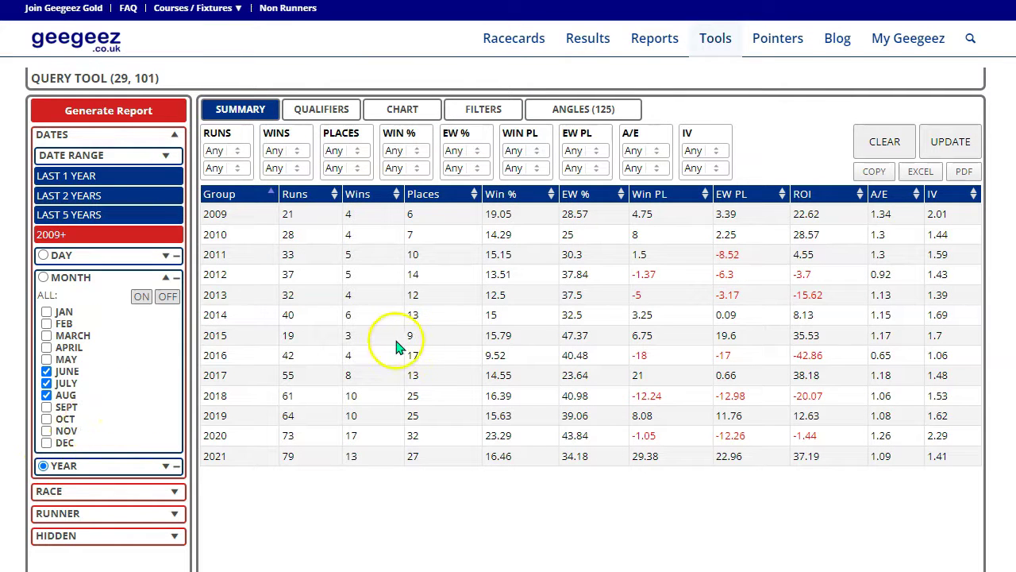
{"action": "left_click", "coordinate": [226, 195]}
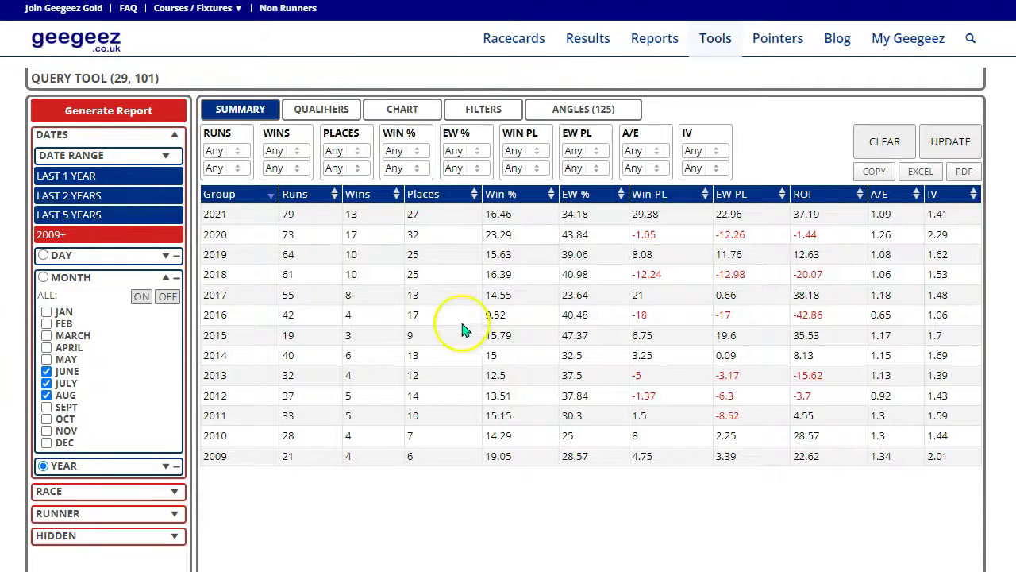
- Check the system's filters, remove the year grouping and regenerate the report to get a single overall summary row
{"action": "left_click", "coordinate": [484, 112]}
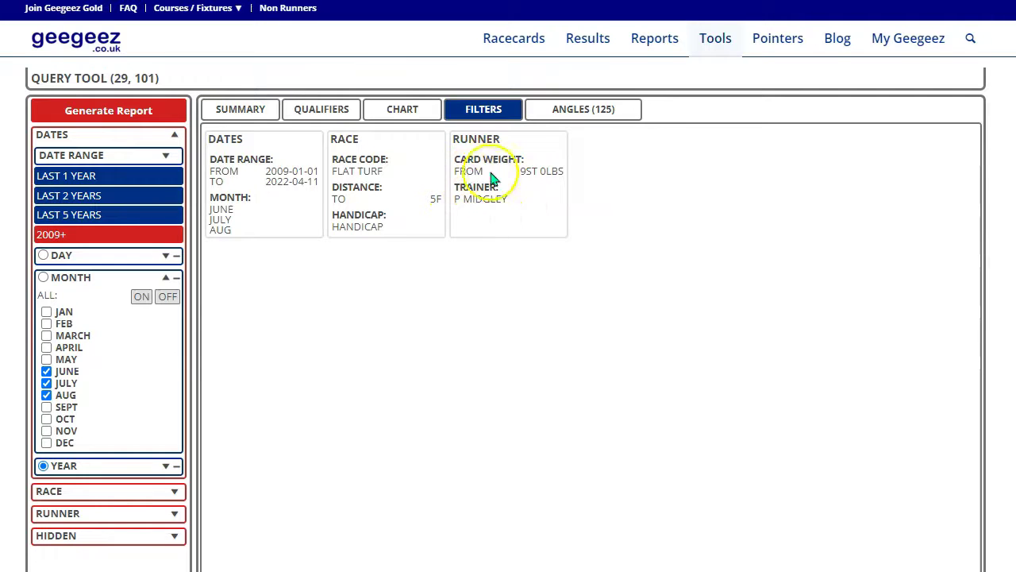
{"action": "left_click", "coordinate": [238, 110]}
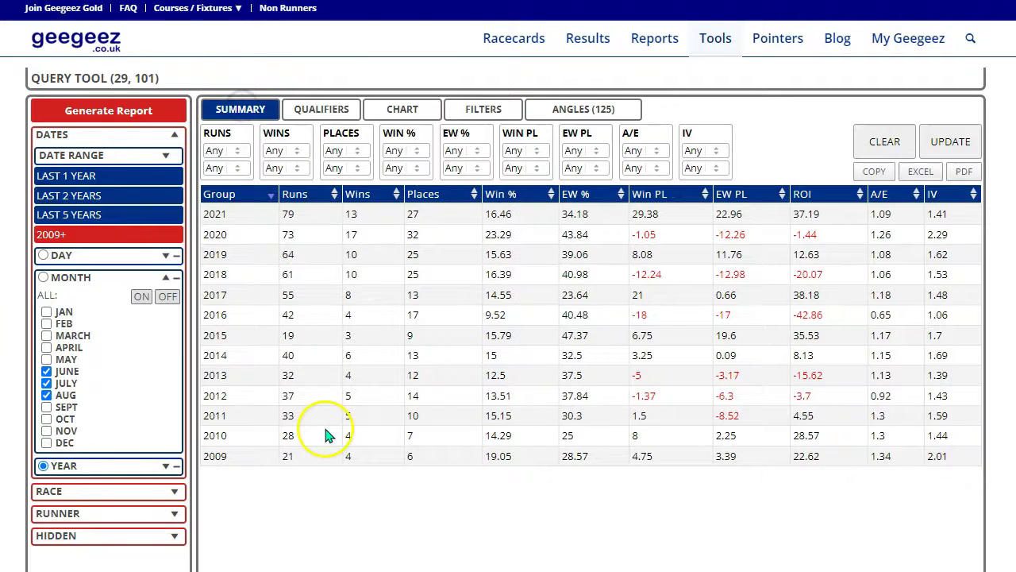
{"action": "left_click", "coordinate": [43, 466]}
{"action": "left_click", "coordinate": [93, 111]}
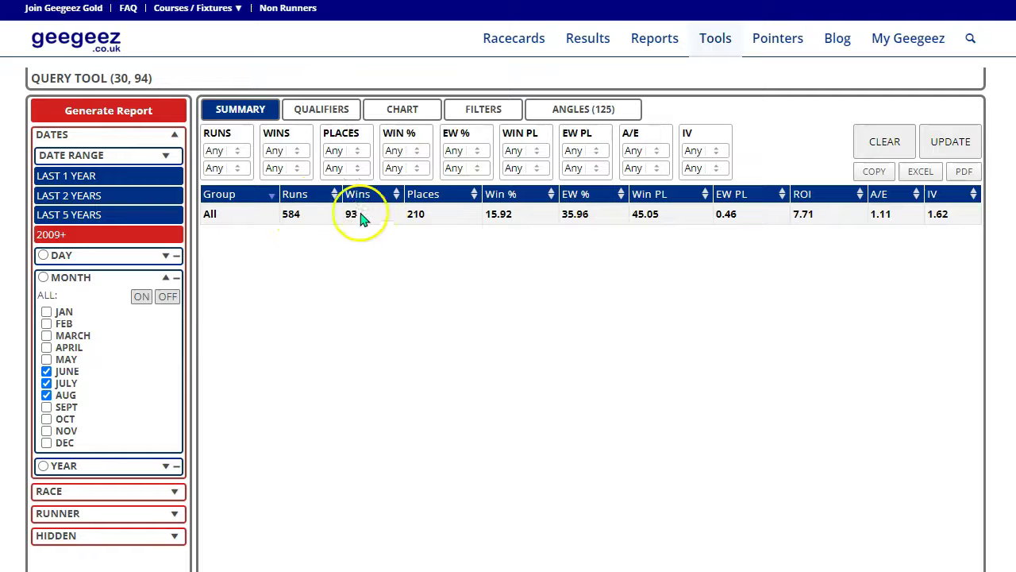
{"action": "left_click", "coordinate": [532, 355]}
{"action": "left_click", "coordinate": [532, 339]}
{"action": "left_click", "coordinate": [532, 340]}
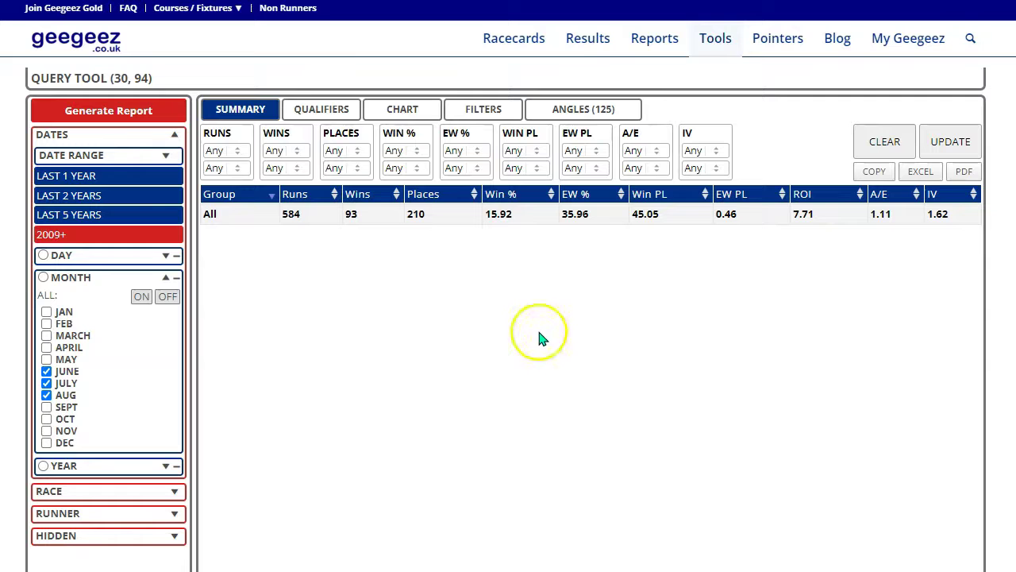
{"action": "left_click", "coordinate": [729, 309]}
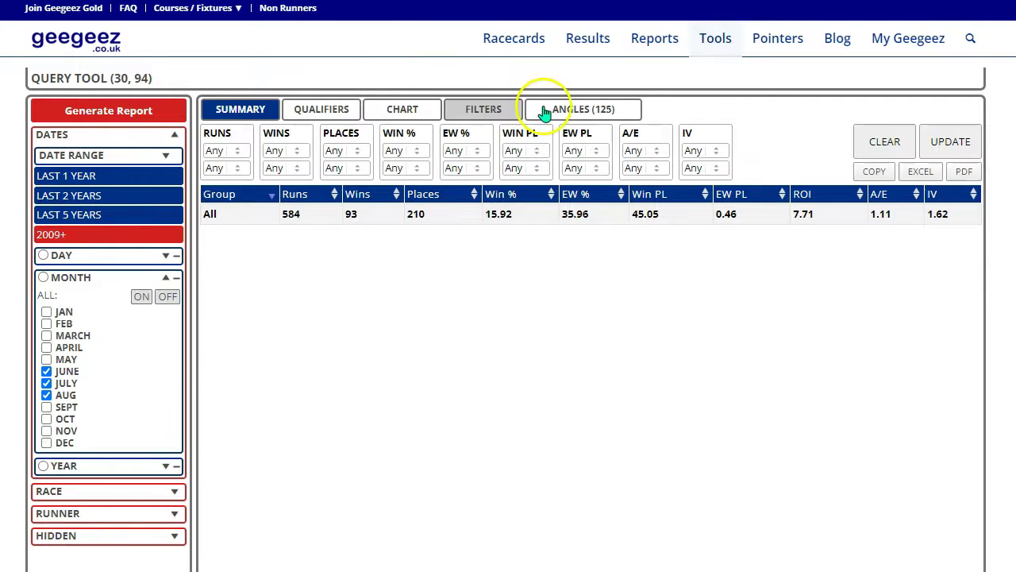
- Save the current Query Tool system as a new angle, named with the trainer's name followed by "5f mark up"
{"action": "left_click", "coordinate": [574, 118]}
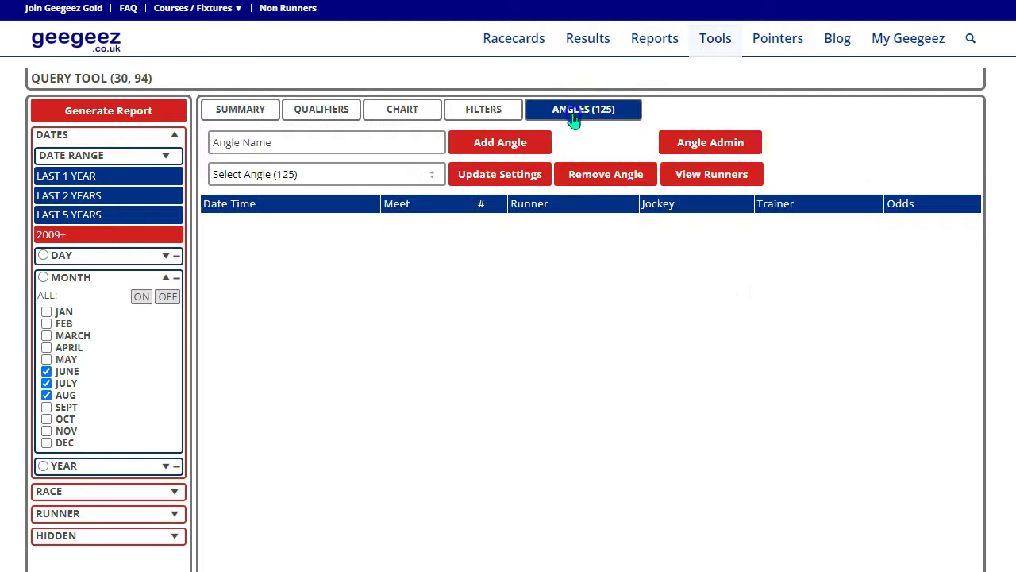
{"action": "left_click", "coordinate": [363, 141]}
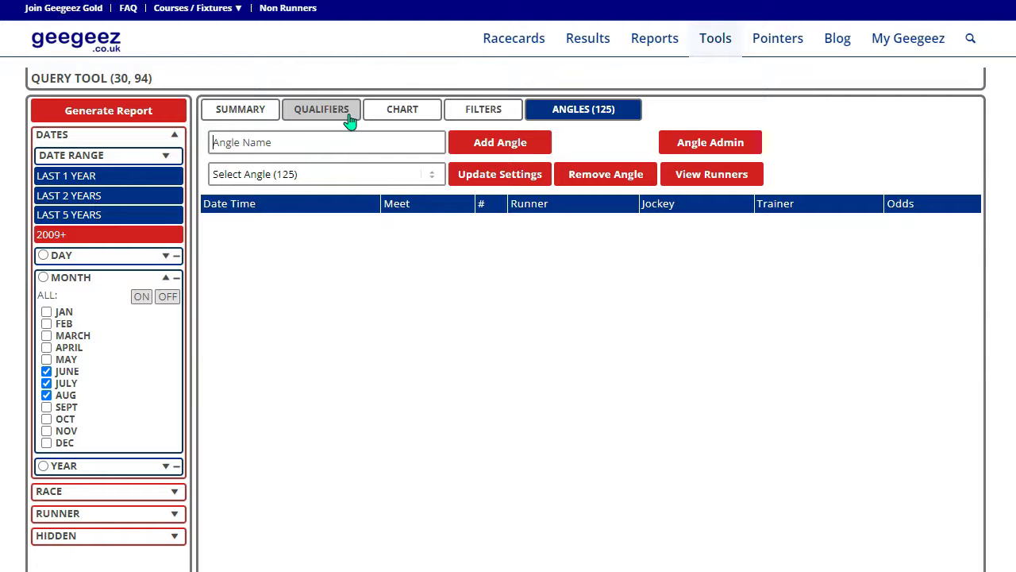
{"action": "left_click", "coordinate": [330, 147]}
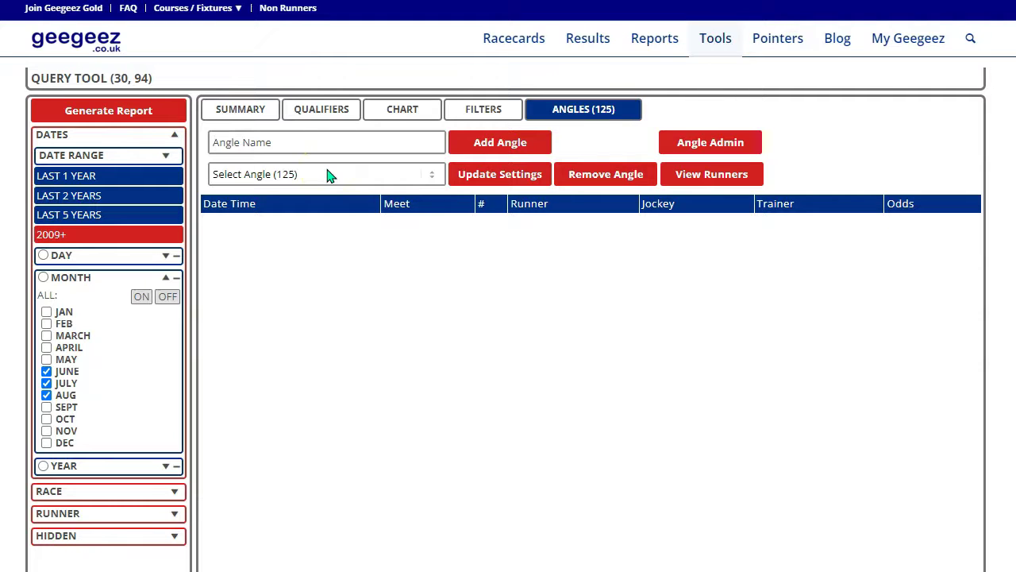
{"action": "type", "text": "Paul Midg"}
{"action": "double_click", "coordinate": [226, 142]}
{"action": "key", "text": "BackSpace"}
{"action": "left_click", "coordinate": [249, 142]}
{"action": "type", "text": "ley 5f mark up"}
{"action": "left_click", "coordinate": [476, 147]}
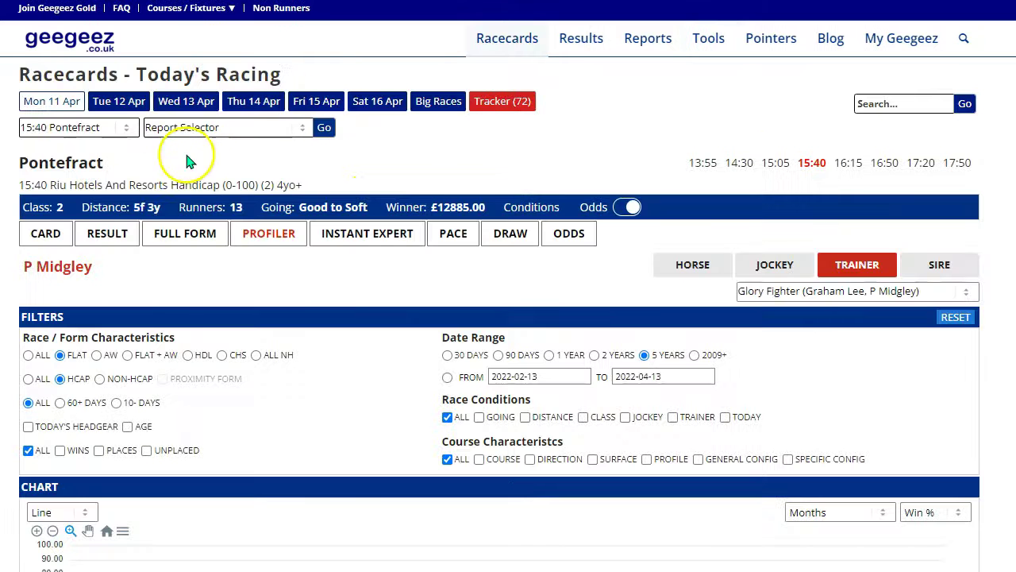
- Switch to the racecards and view the 15:40 Pontefract card plus the meetings for Tue 12 Apr and Wed 13 Apr
{"action": "left_click", "coordinate": [45, 234]}
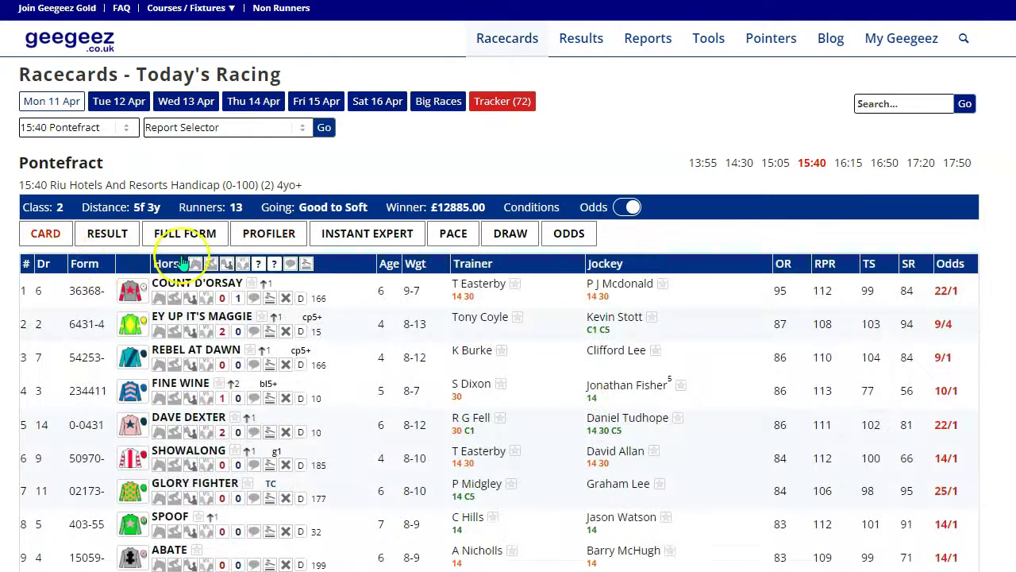
{"action": "scroll", "coordinate": [193, 256], "scroll_direction": "down", "scroll_amount": 2}
{"action": "scroll", "coordinate": [161, 166], "scroll_direction": "up", "scroll_amount": 2}
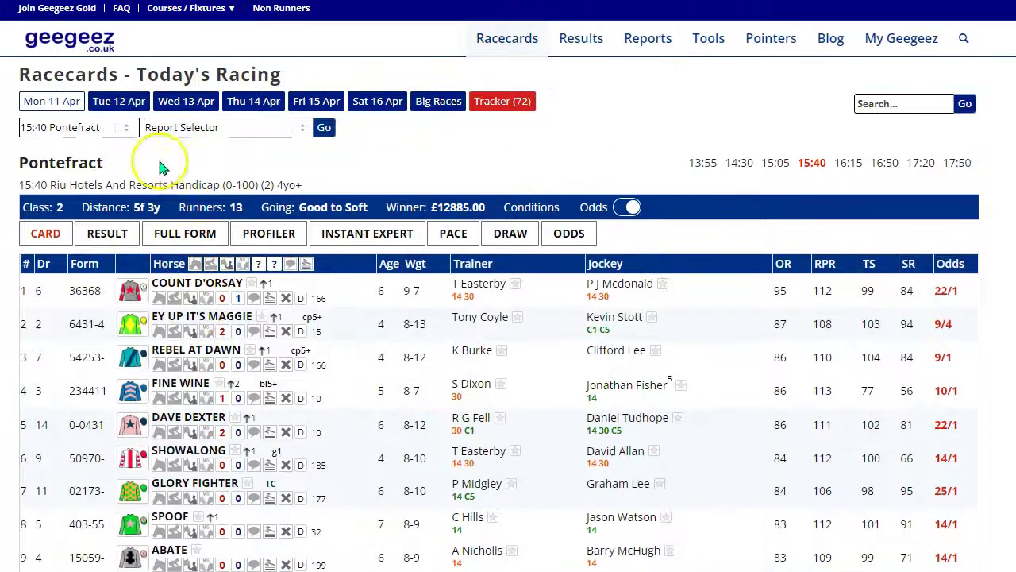
{"action": "left_click", "coordinate": [119, 101]}
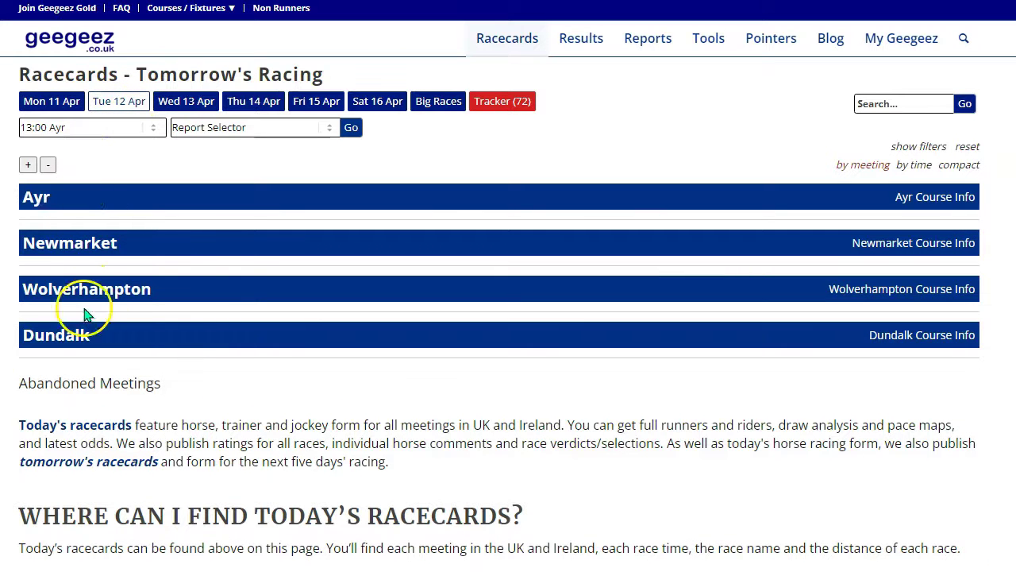
{"action": "left_click", "coordinate": [182, 105]}
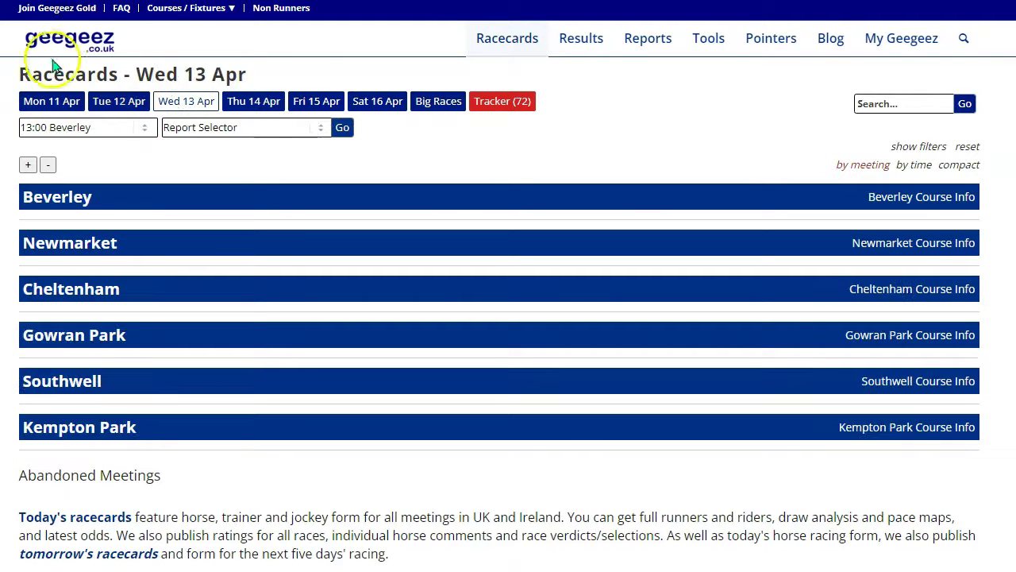
- Open the 14:50 Beverley card from the Wed 13 Apr racecards
{"action": "left_click", "coordinate": [36, 103]}
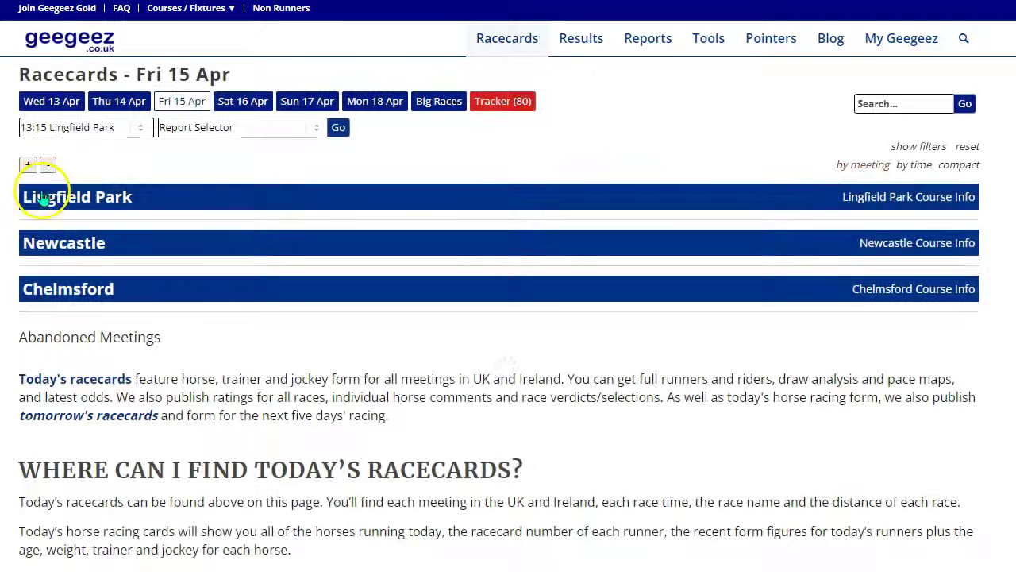
{"action": "left_click", "coordinate": [65, 103]}
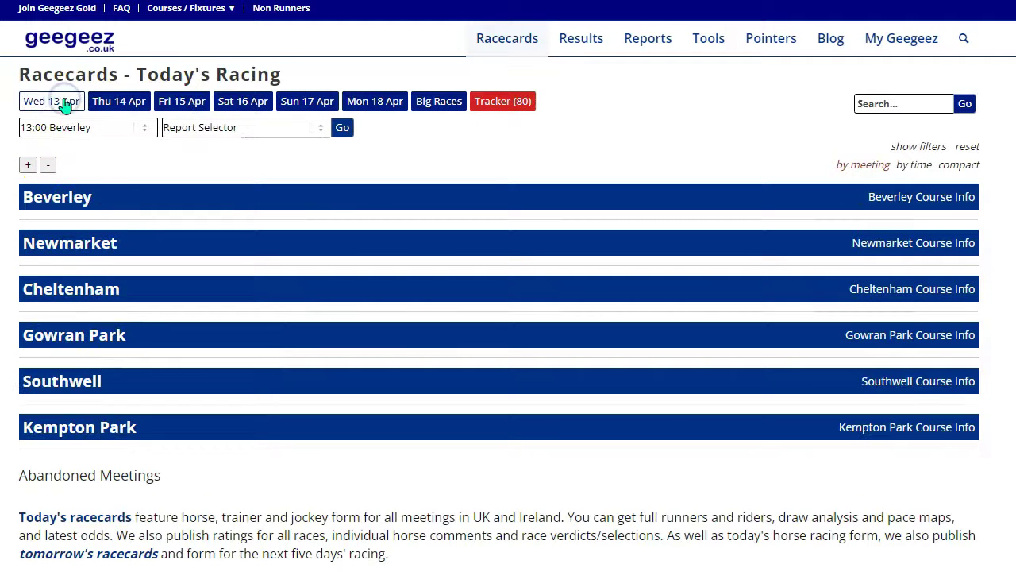
{"action": "left_click", "coordinate": [62, 211]}
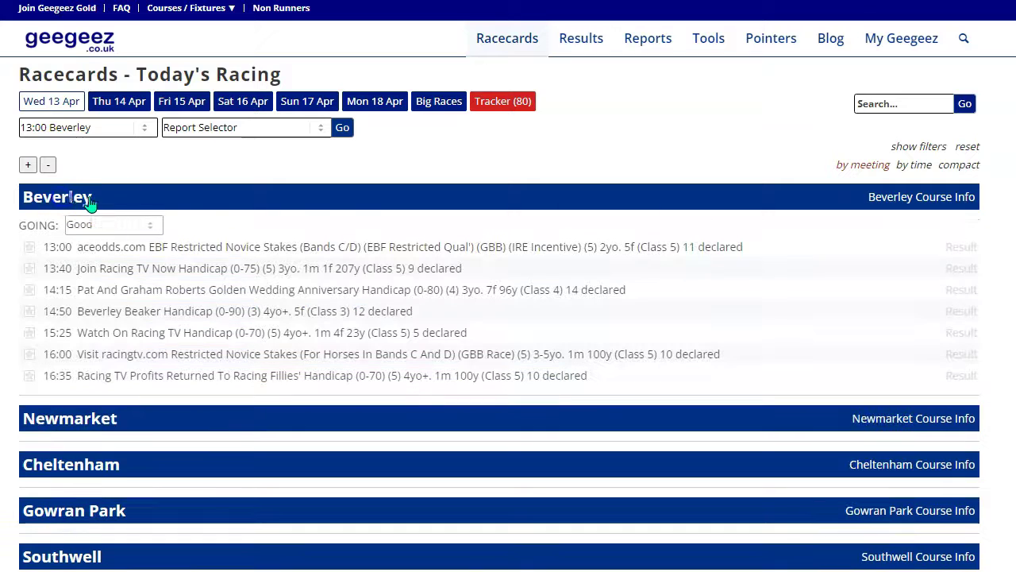
{"action": "left_click", "coordinate": [182, 309]}
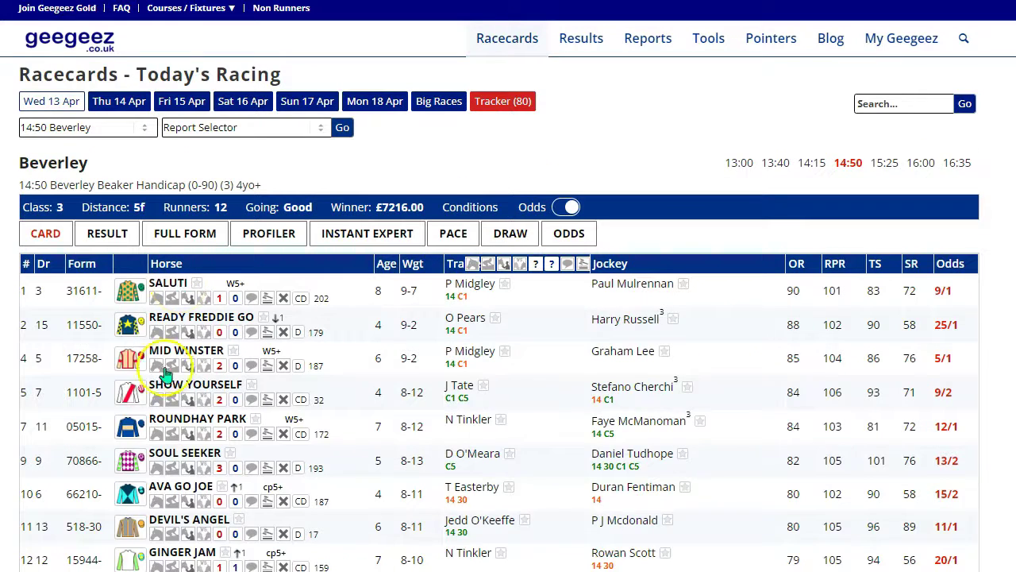
- View the angle statistics for Ginger Jam on the 14:50 Beverley card
{"action": "scroll", "coordinate": [170, 381], "scroll_direction": "down", "scroll_amount": 2}
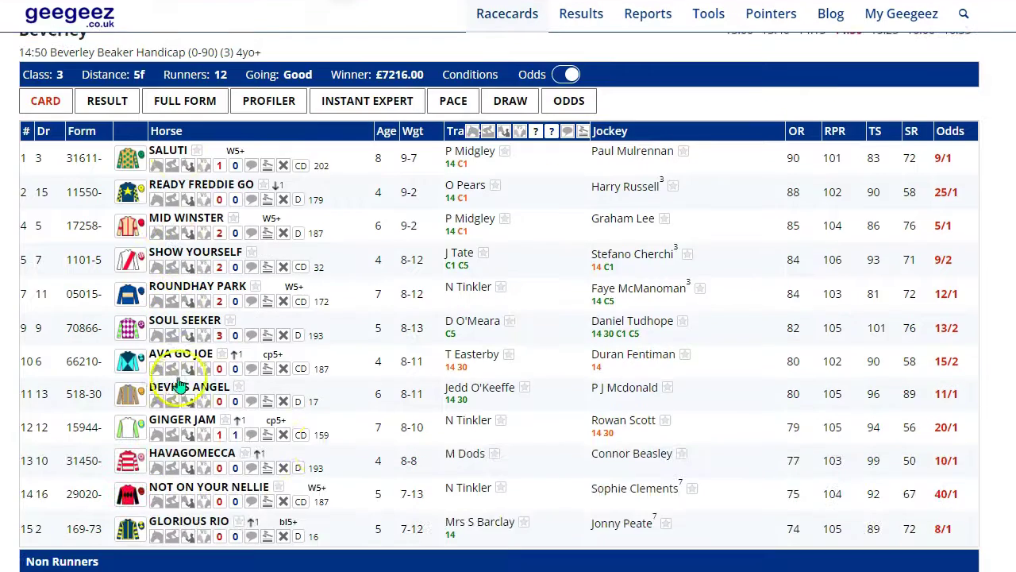
{"action": "left_click", "coordinate": [235, 435]}
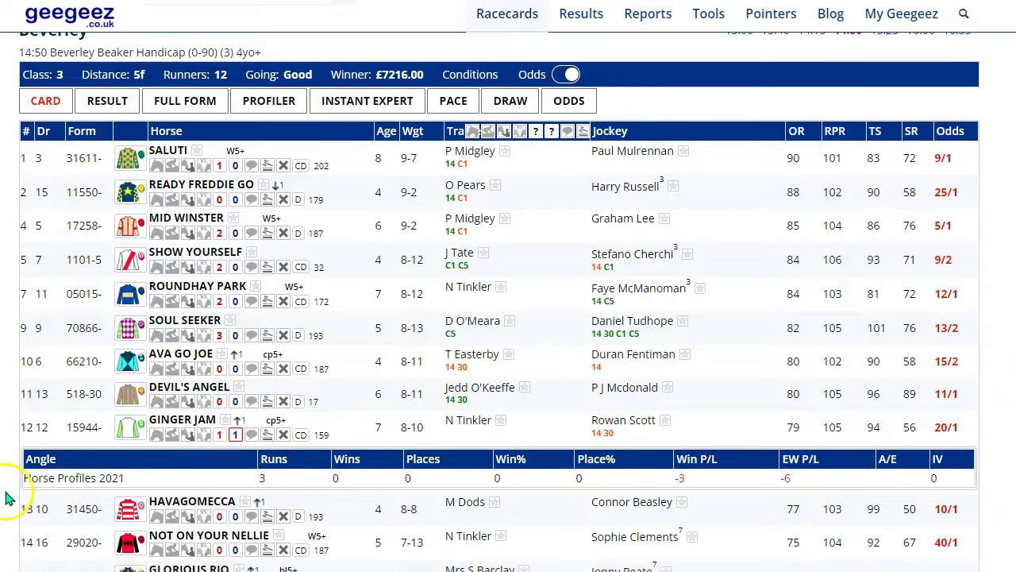
{"action": "left_click", "coordinate": [238, 436]}
{"action": "left_click", "coordinate": [236, 435]}
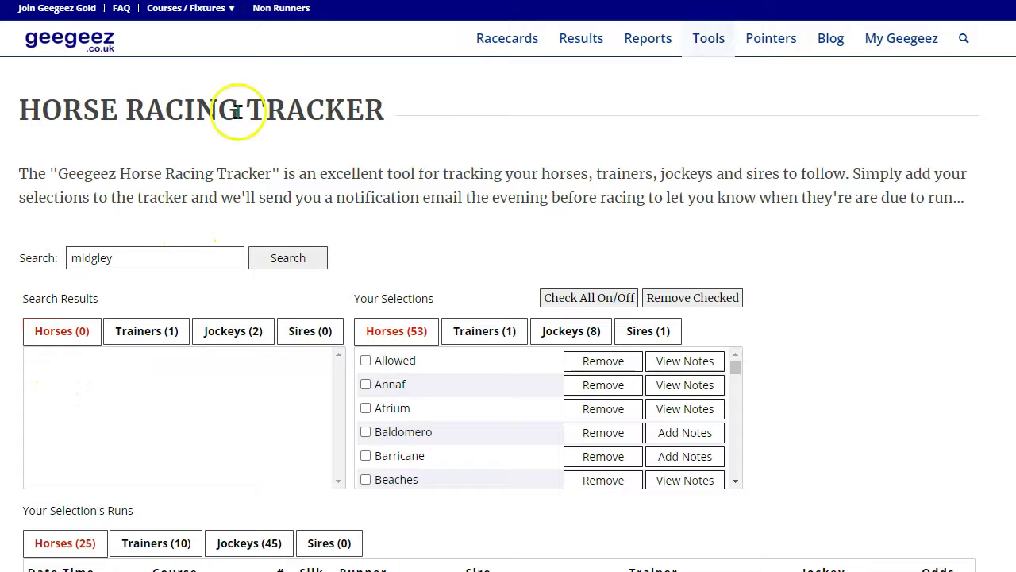
- Search the Horse Racing Tracker for the trainer's surname and add the matching trainer to the tracked selections
{"action": "left_click", "coordinate": [134, 258]}
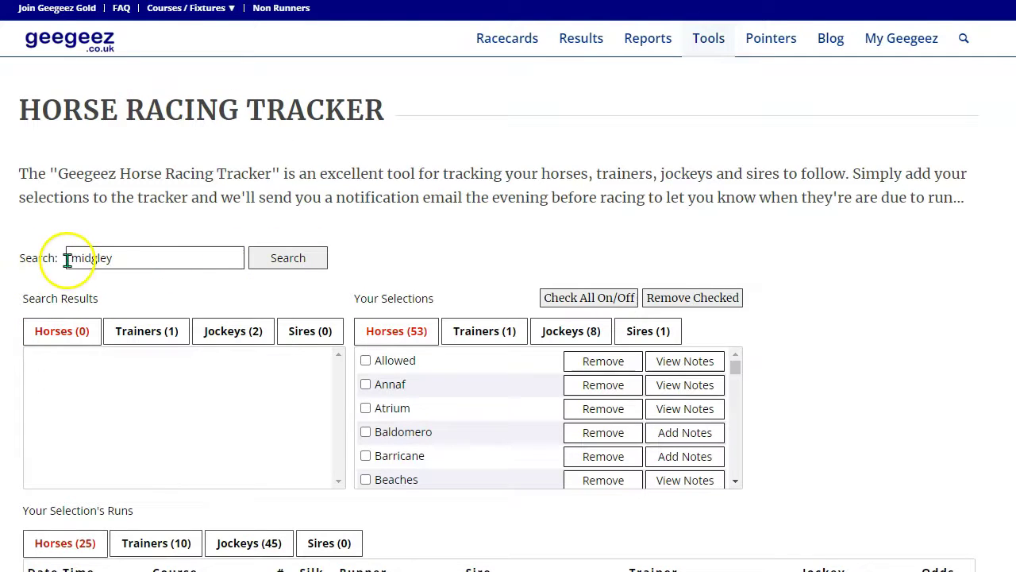
{"action": "left_click", "coordinate": [279, 258]}
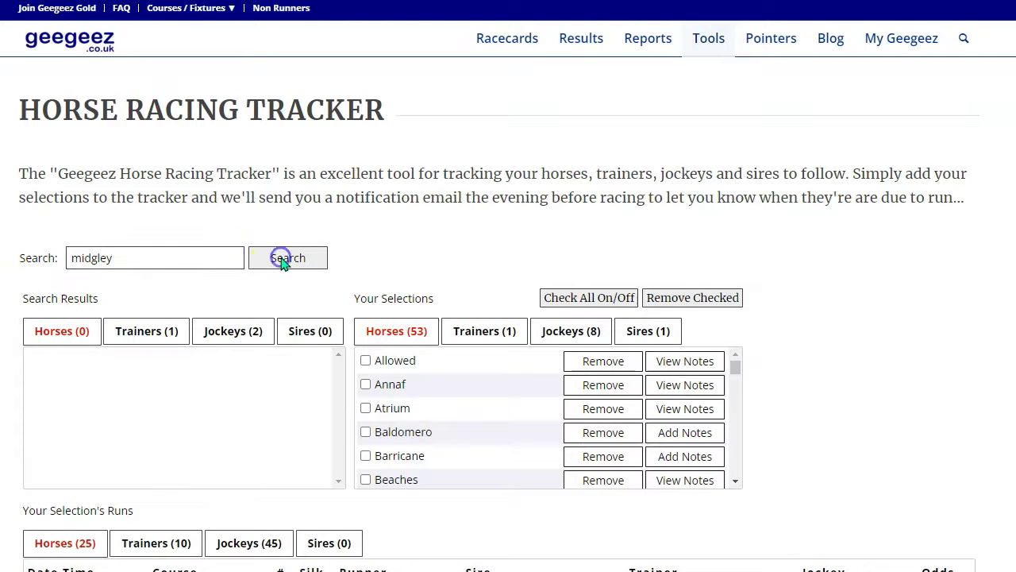
{"action": "left_click", "coordinate": [143, 331]}
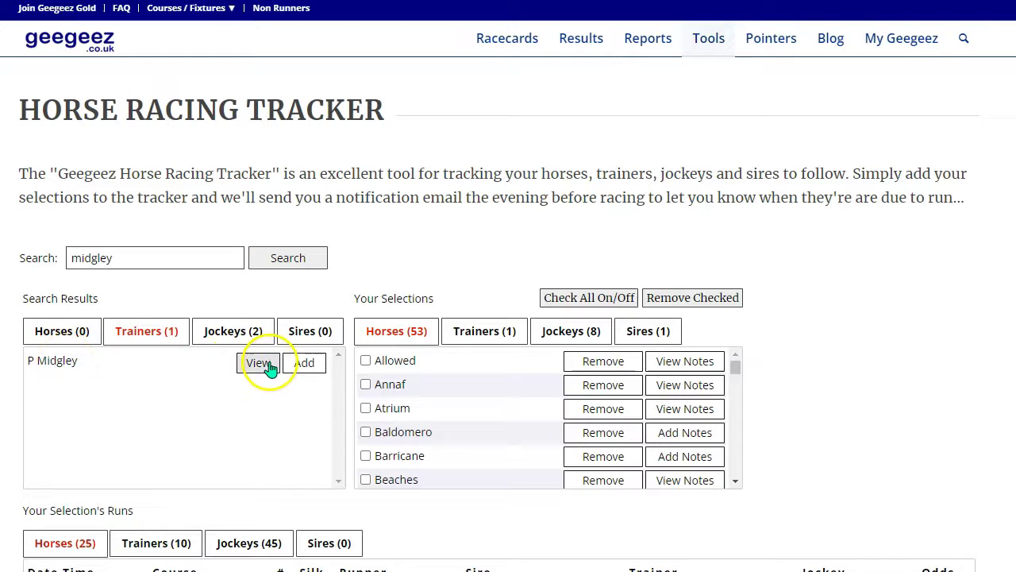
{"action": "left_click", "coordinate": [304, 364]}
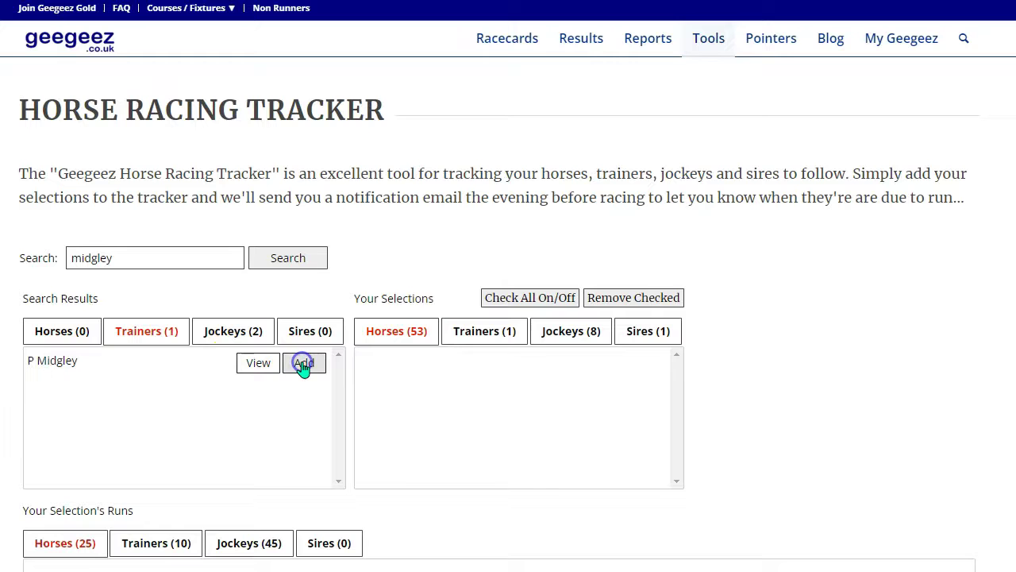
- Attach the note "5f handicaps, June to August, 9 stone +" to the newly tracked trainer and save it
{"action": "left_click", "coordinate": [478, 337]}
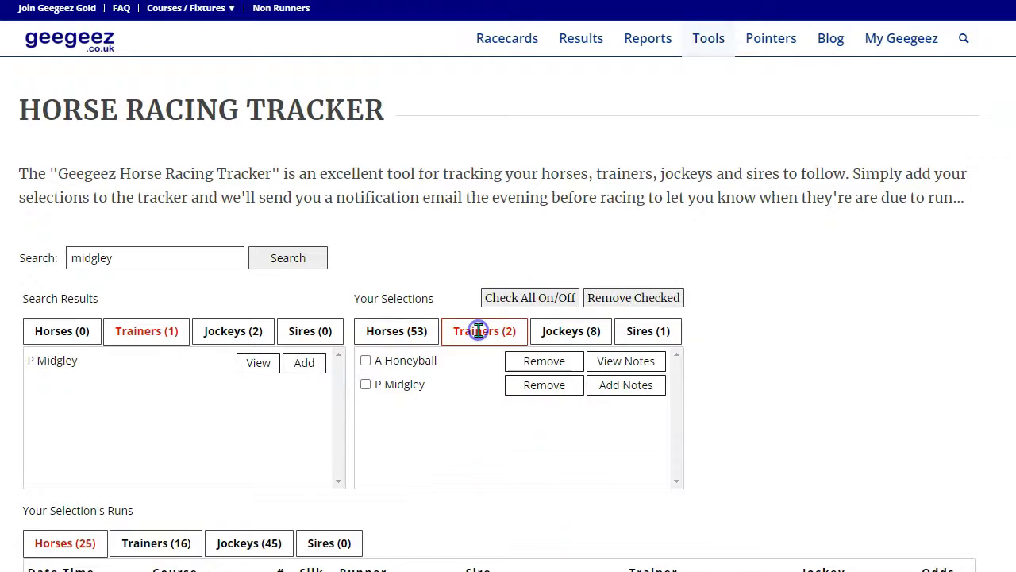
{"action": "left_click", "coordinate": [625, 385]}
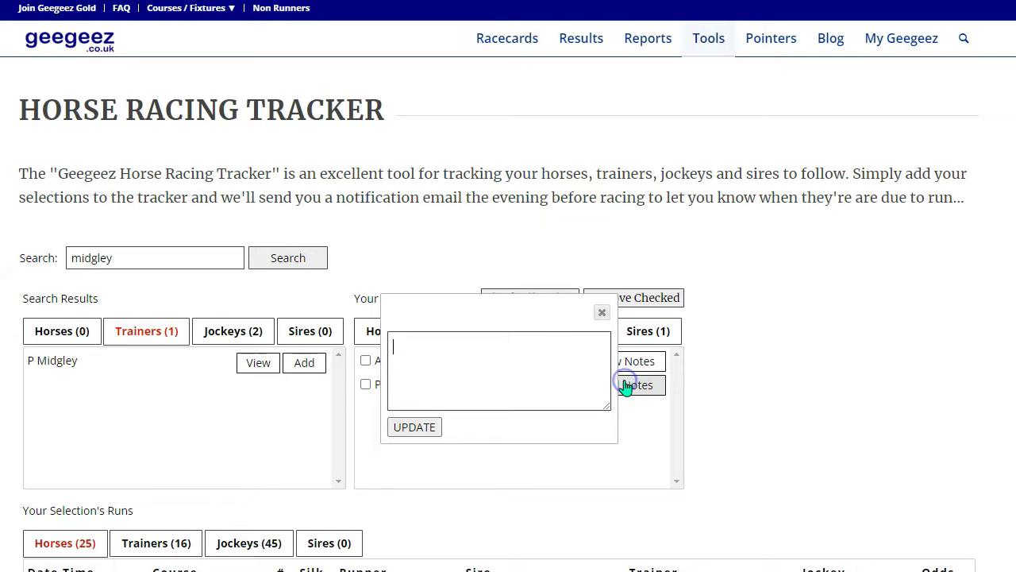
{"action": "left_click", "coordinate": [395, 371]}
{"action": "type", "text": "5f handicaps"}
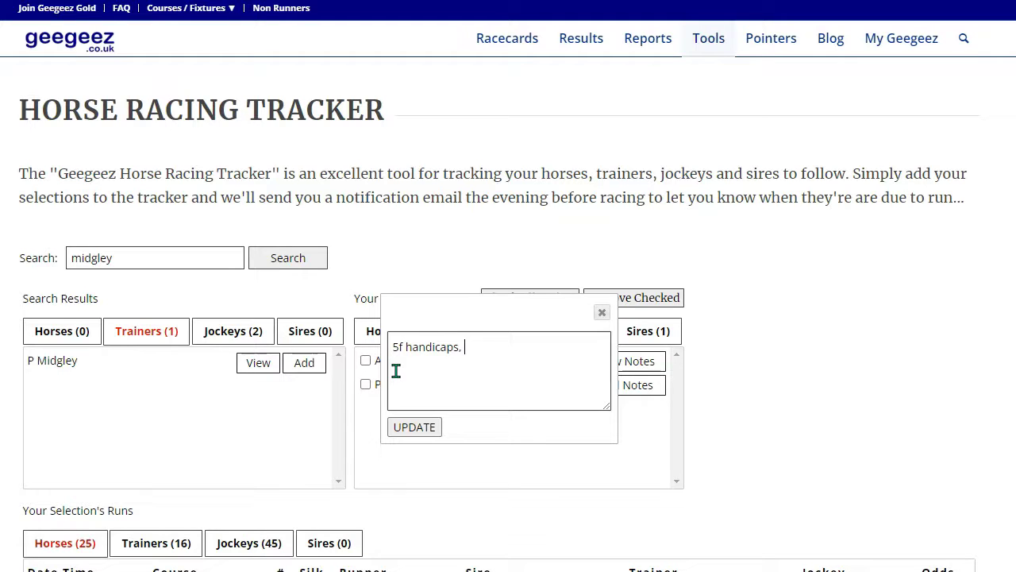
{"action": "type", "text": ", June to August, 9 stone +"}
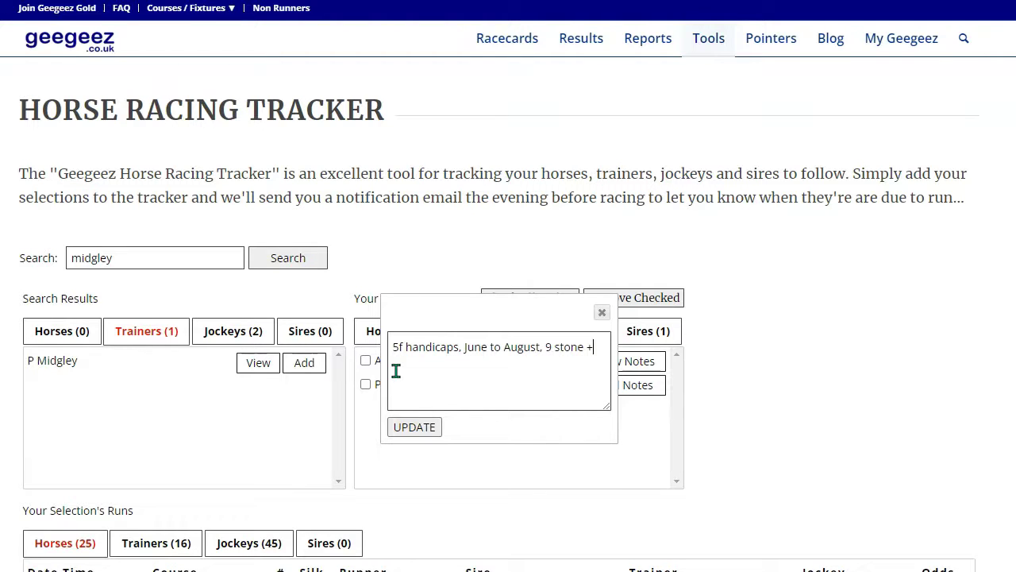
{"action": "left_click", "coordinate": [419, 428]}
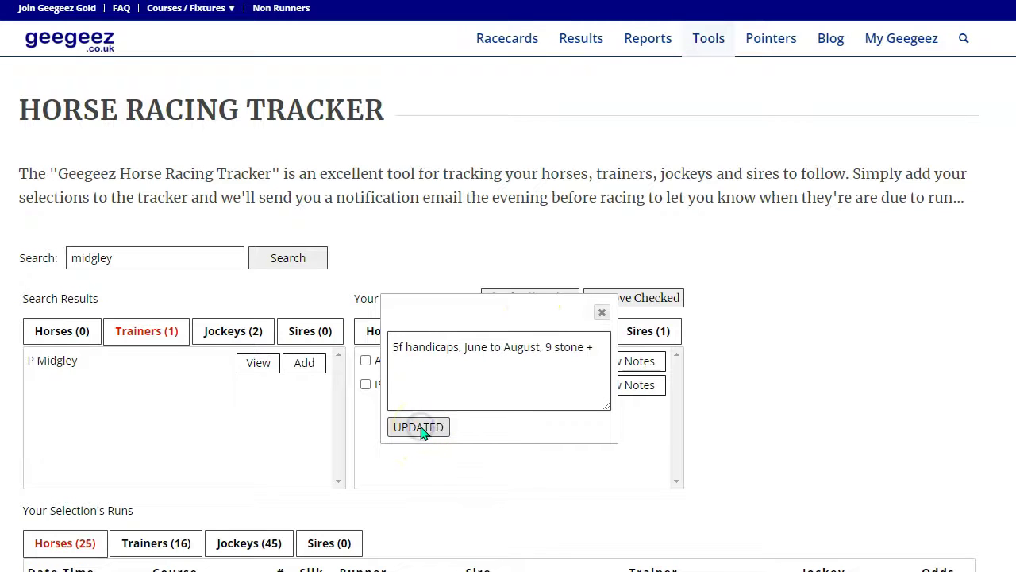
{"action": "left_click", "coordinate": [602, 315]}
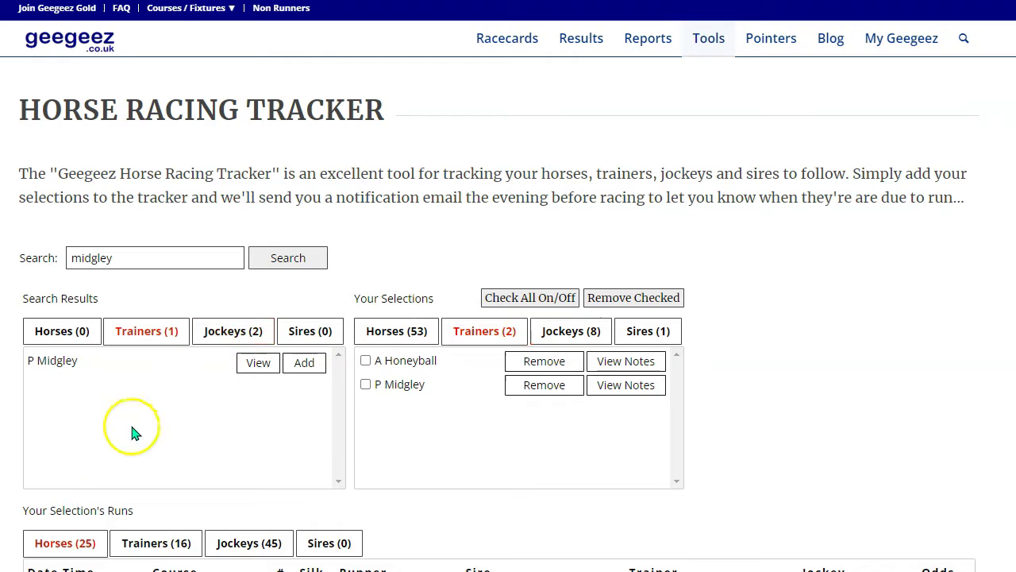
- Look through the upcoming runs of the tracked trainers and check the saved note on the newly added trainer
{"action": "left_click", "coordinate": [159, 544]}
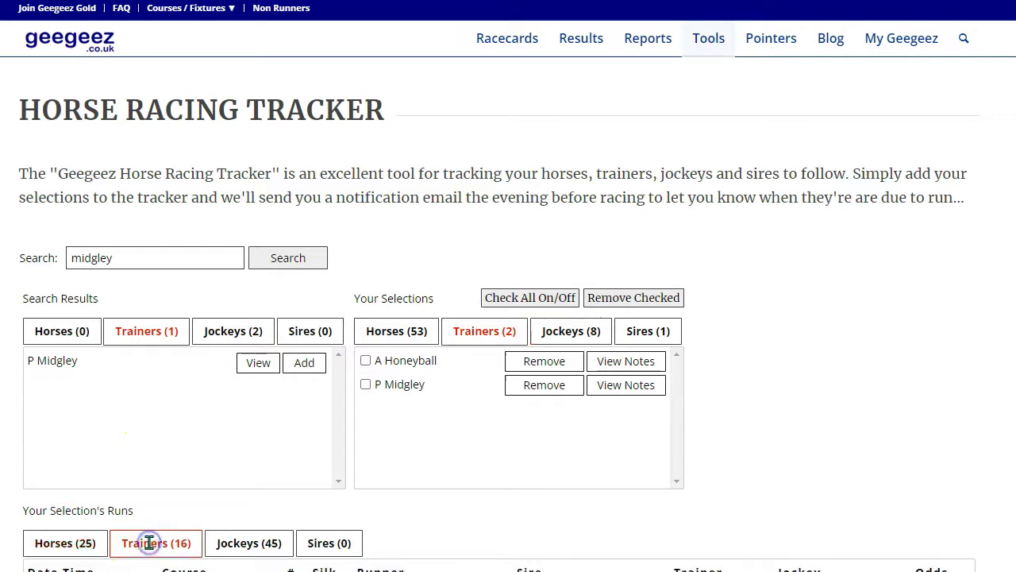
{"action": "scroll", "coordinate": [256, 464], "scroll_direction": "down", "scroll_amount": 2}
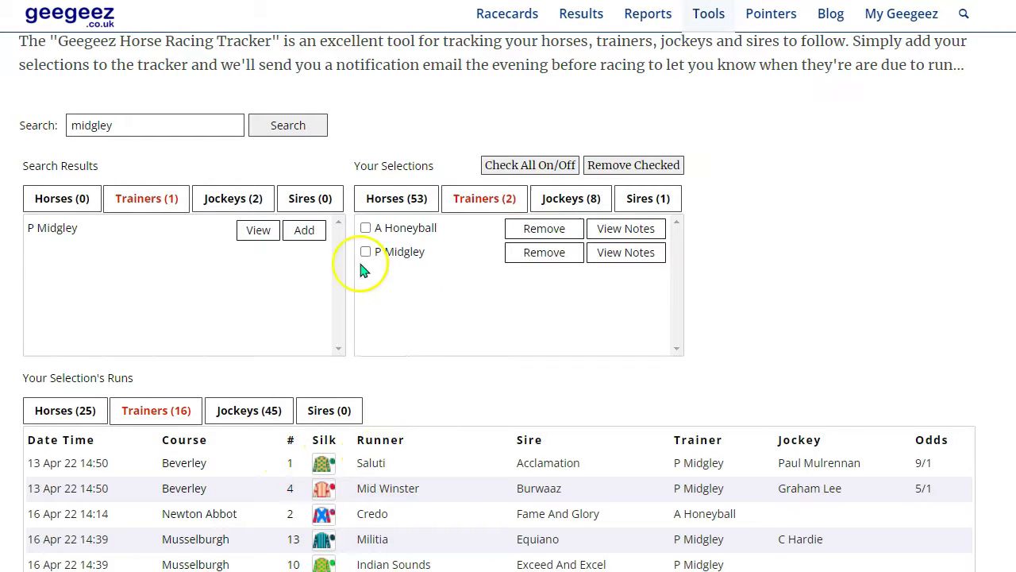
{"action": "left_click", "coordinate": [627, 269]}
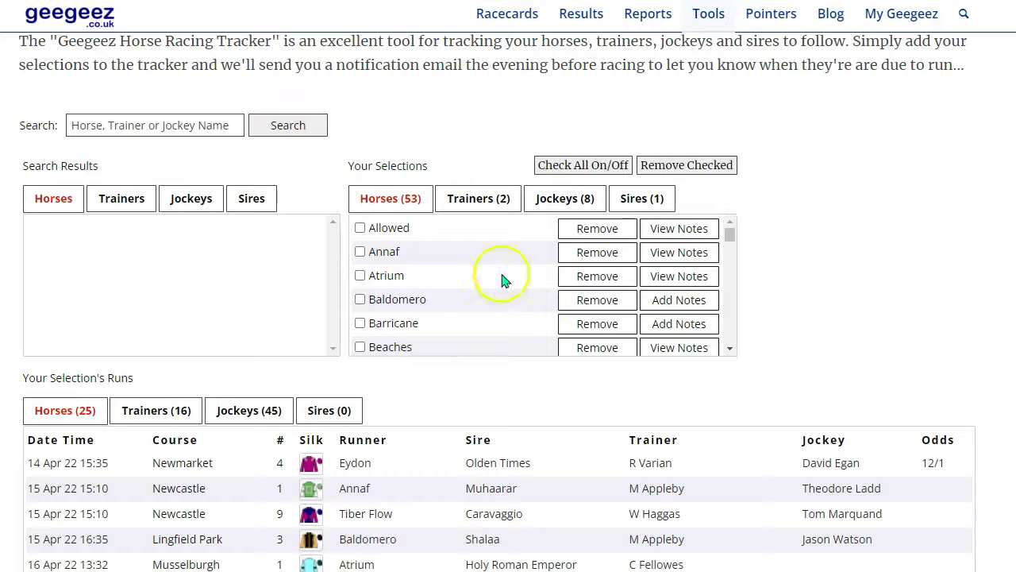
{"action": "left_click", "coordinate": [473, 199]}
{"action": "scroll", "coordinate": [365, 292], "scroll_direction": "up", "scroll_amount": 2}
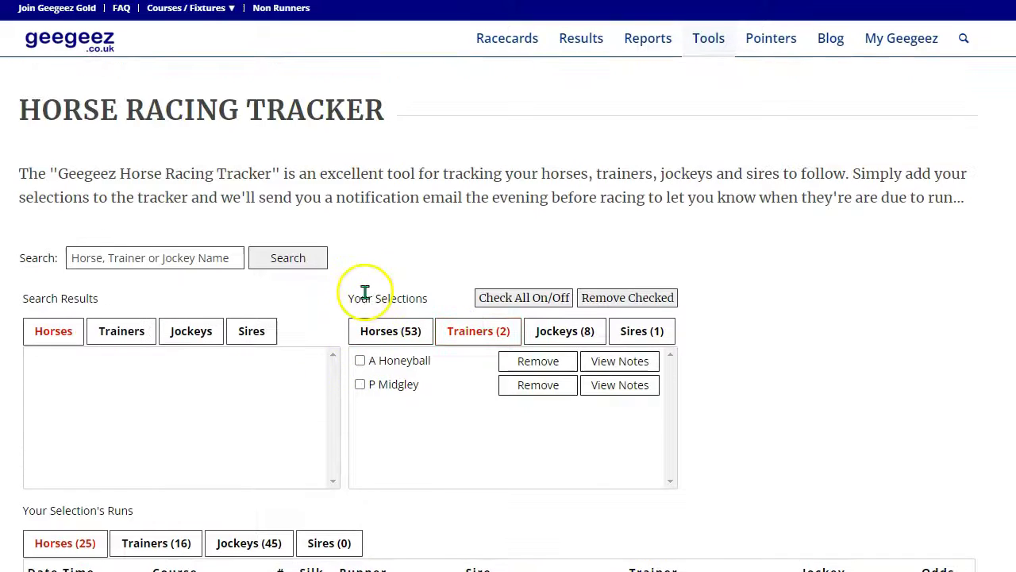
{"action": "scroll", "coordinate": [630, 390], "scroll_direction": "down", "scroll_amount": 2}
{"action": "left_click", "coordinate": [611, 254]}
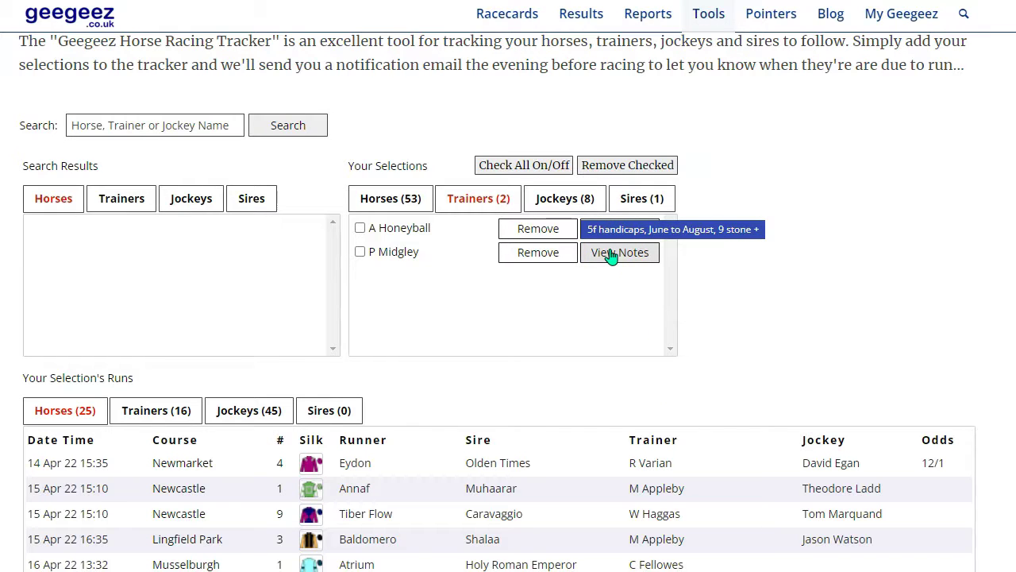
{"action": "left_click", "coordinate": [612, 254]}
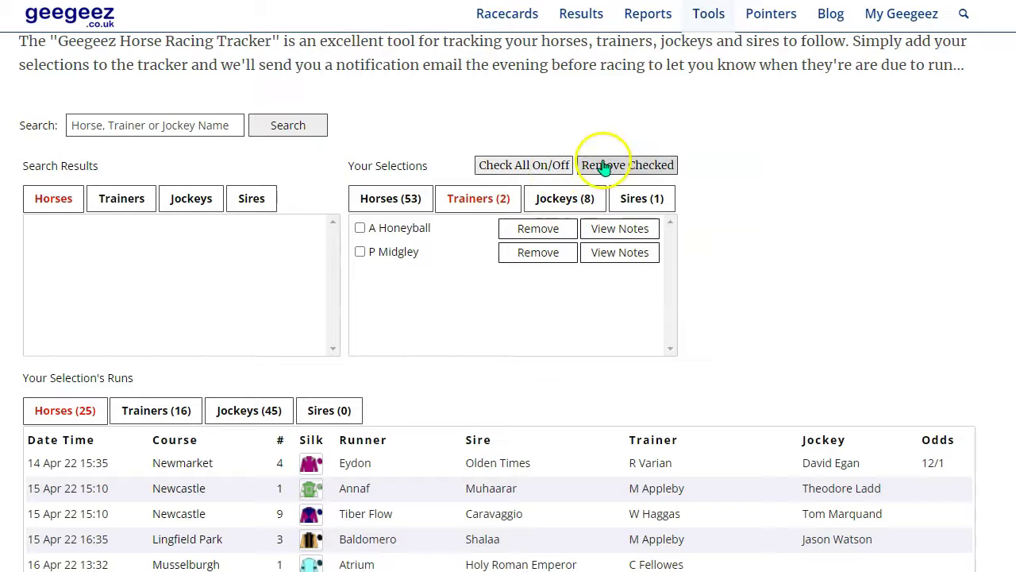
- Select all the tracked trainers at once and clear the selection again
{"action": "left_click", "coordinate": [541, 172]}
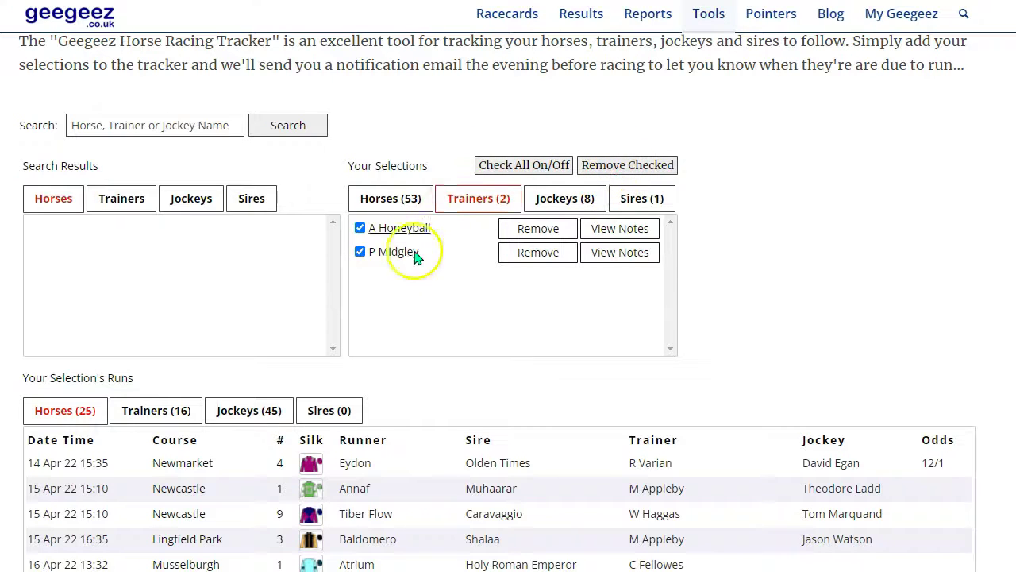
{"action": "left_click", "coordinate": [506, 168]}
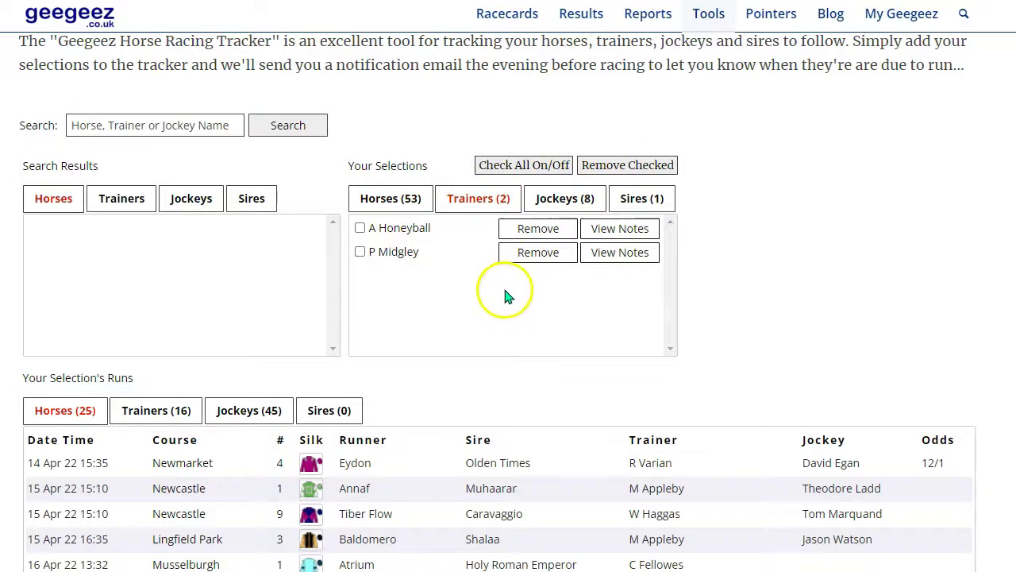
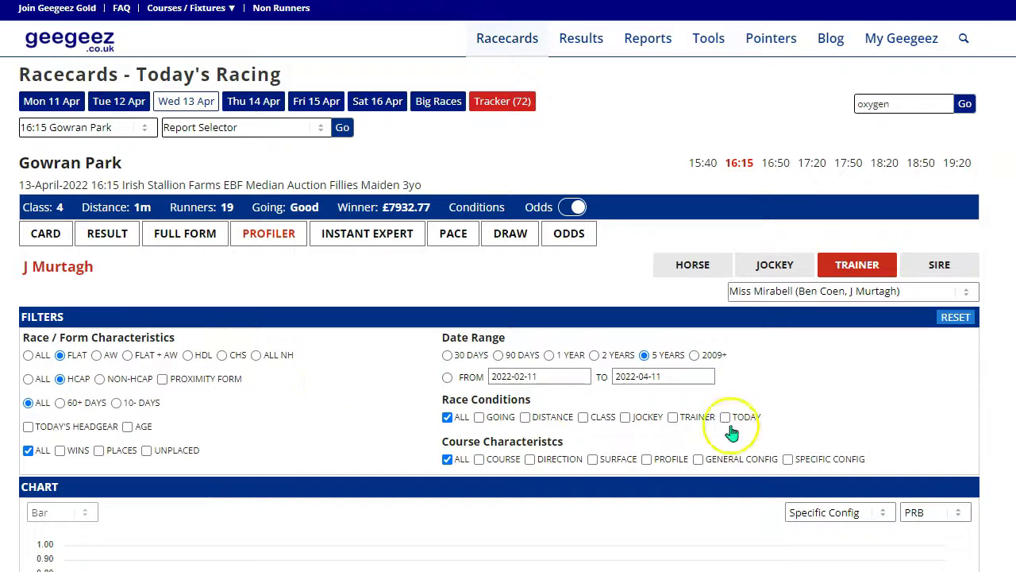
- Set the trainer's Profiler chart for the 16:15 Gowran Park race to plot Win % by Going
{"action": "left_click", "coordinate": [808, 512]}
{"action": "left_click", "coordinate": [803, 262]}
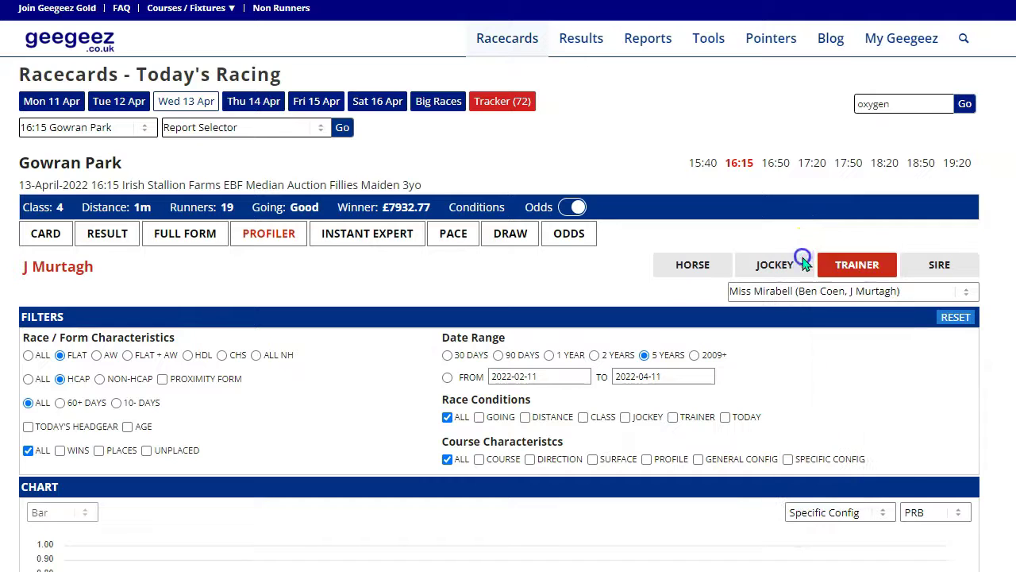
{"action": "left_click", "coordinate": [923, 512]}
{"action": "left_click", "coordinate": [921, 526]}
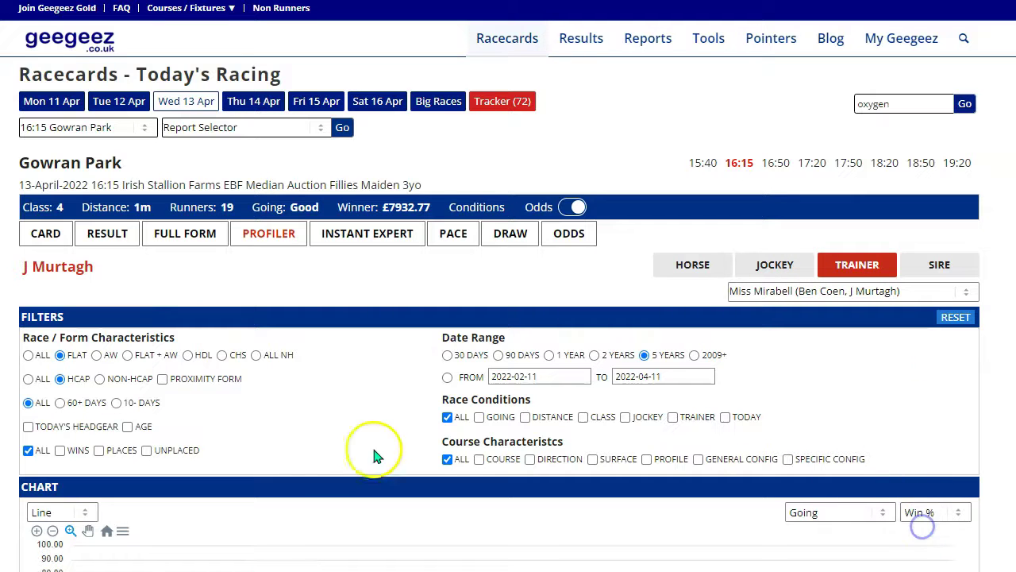
- Examine the trainer's five-year flat handicap statistics by going, distance, month, direction, profile and course configuration
{"action": "scroll", "coordinate": [270, 427], "scroll_direction": "down", "scroll_amount": 2}
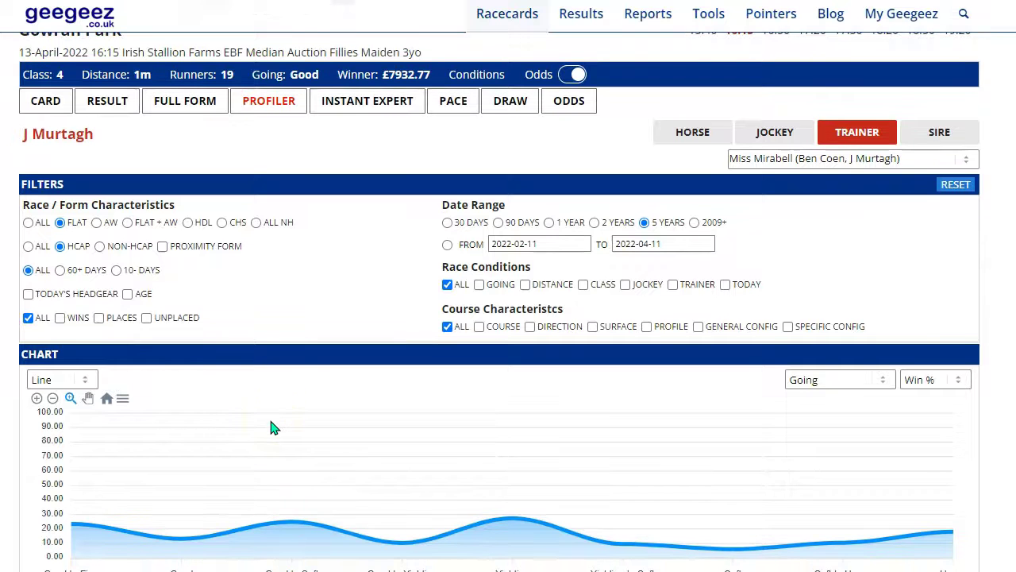
{"action": "scroll", "coordinate": [281, 386], "scroll_direction": "down", "scroll_amount": 4}
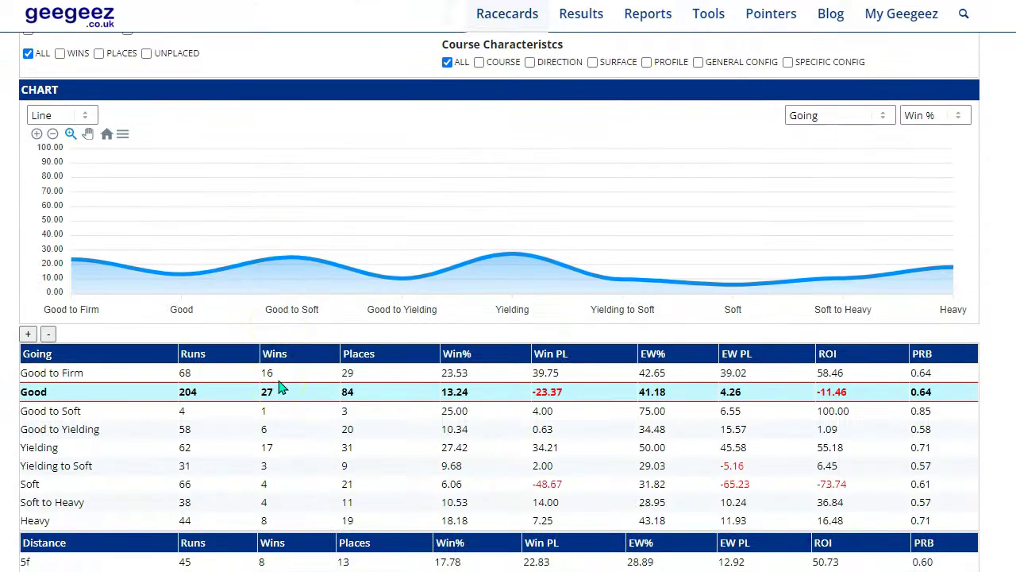
{"action": "scroll", "coordinate": [281, 386], "scroll_direction": "down", "scroll_amount": 2}
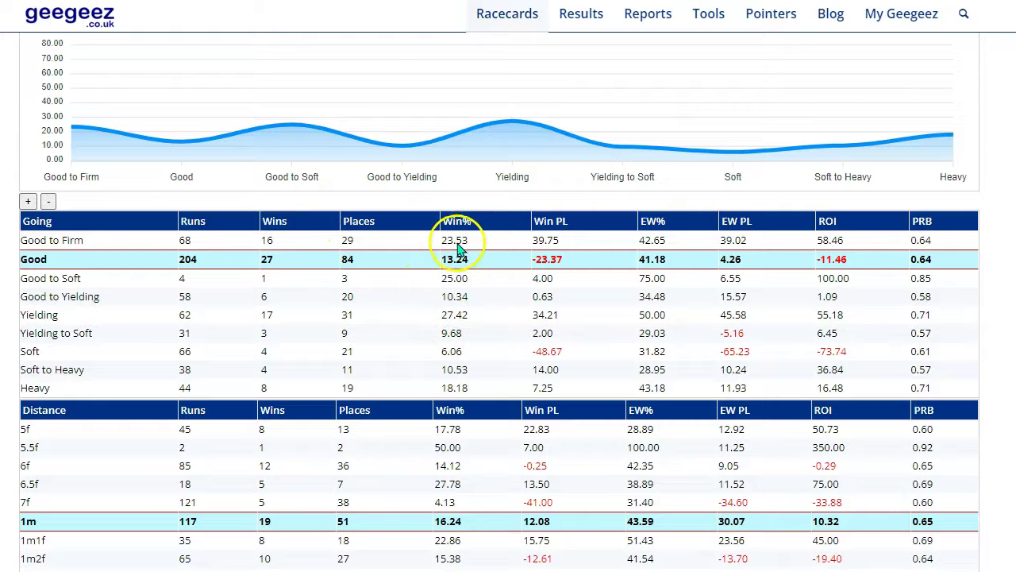
{"action": "scroll", "coordinate": [352, 265], "scroll_direction": "up", "scroll_amount": 3}
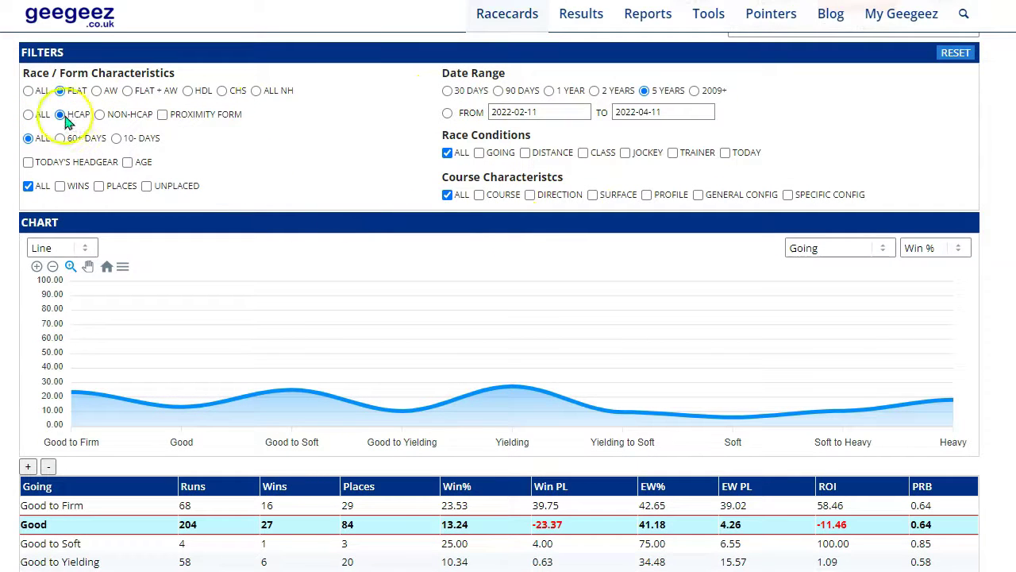
{"action": "scroll", "coordinate": [155, 166], "scroll_direction": "up", "scroll_amount": 3}
{"action": "scroll", "coordinate": [166, 178], "scroll_direction": "down", "scroll_amount": 5}
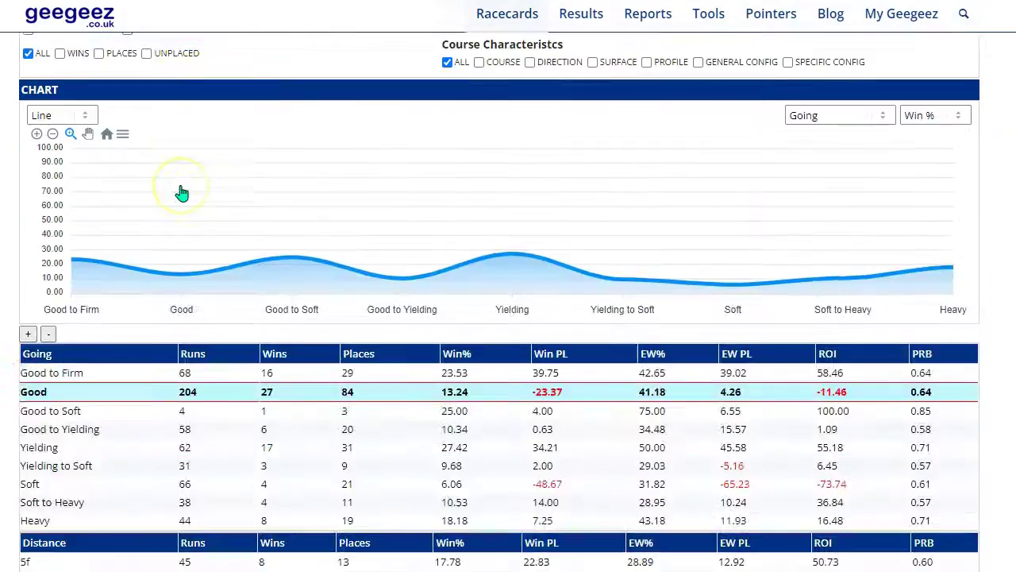
{"action": "scroll", "coordinate": [277, 196], "scroll_direction": "down", "scroll_amount": 2}
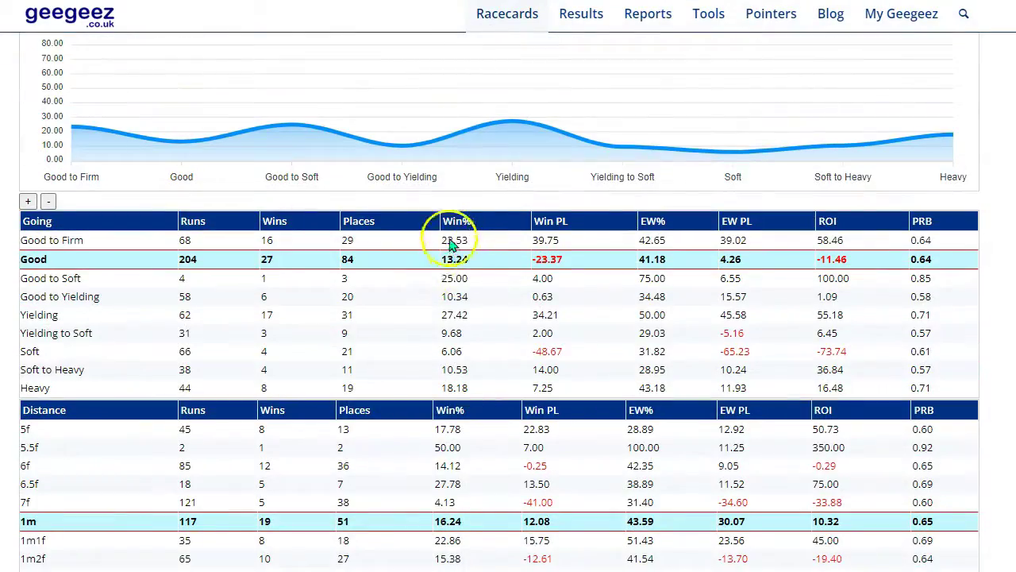
{"action": "scroll", "coordinate": [408, 342], "scroll_direction": "down", "scroll_amount": 20}
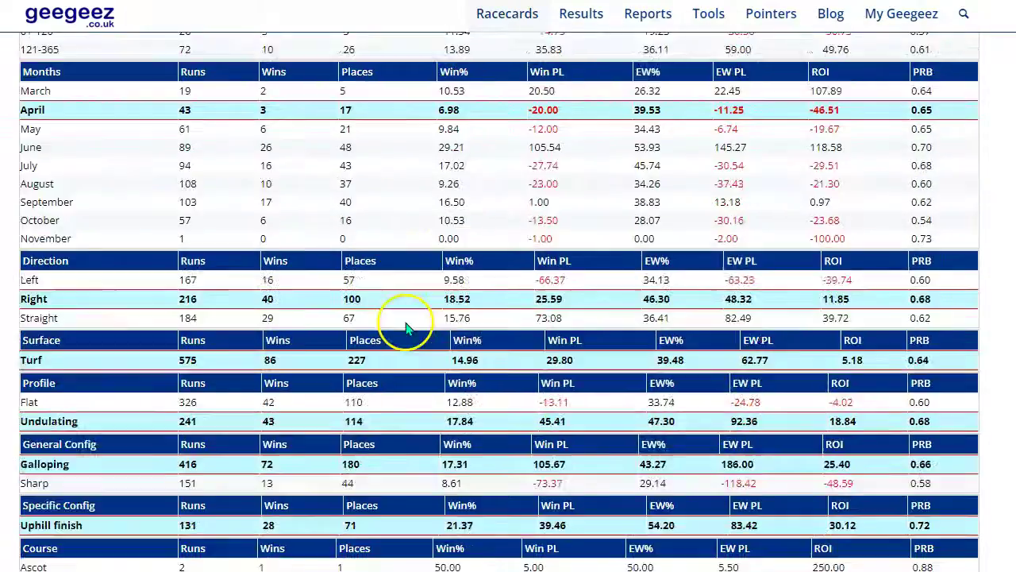
- Examine the trainer's Profiler results by going, distance, class, field size, headgear, weight, odds, layoff and month
{"action": "scroll", "coordinate": [405, 327], "scroll_direction": "down", "scroll_amount": 4}
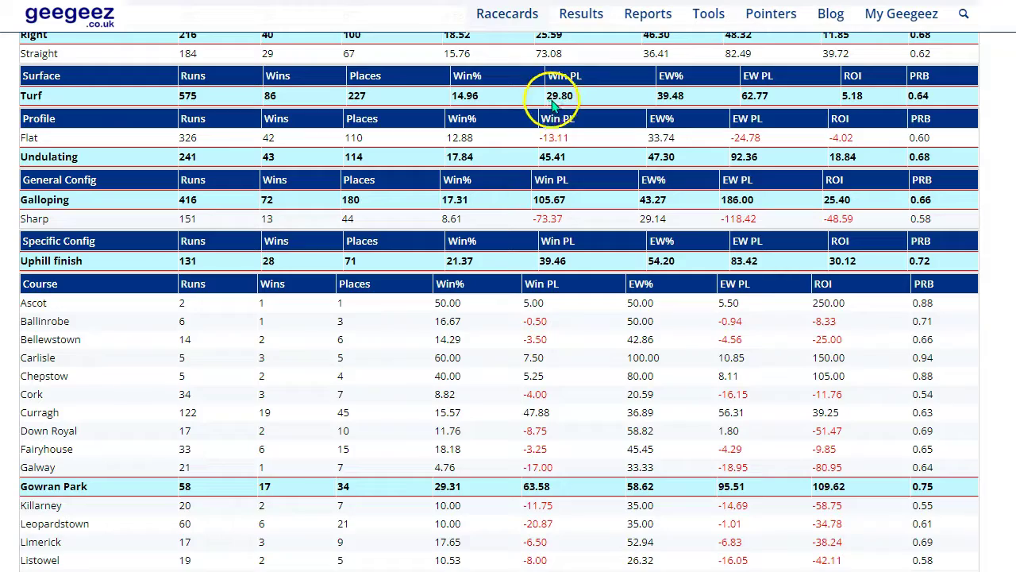
{"action": "scroll", "coordinate": [352, 329], "scroll_direction": "up", "scroll_amount": 5}
{"action": "scroll", "coordinate": [351, 328], "scroll_direction": "up", "scroll_amount": 15}
{"action": "scroll", "coordinate": [352, 306], "scroll_direction": "down", "scroll_amount": 1}
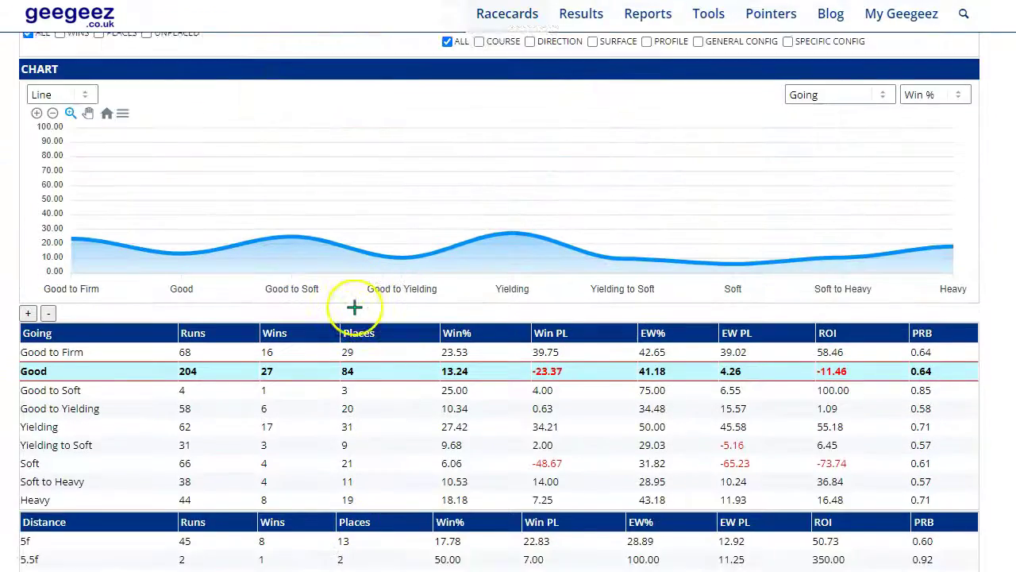
{"action": "scroll", "coordinate": [354, 307], "scroll_direction": "down", "scroll_amount": 1}
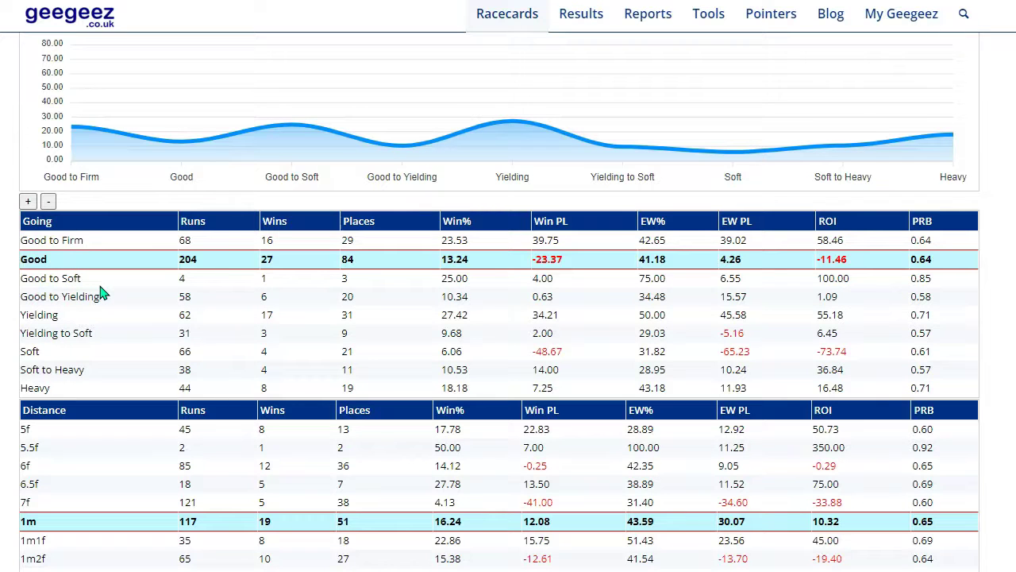
{"action": "scroll", "coordinate": [273, 238], "scroll_direction": "down", "scroll_amount": 3}
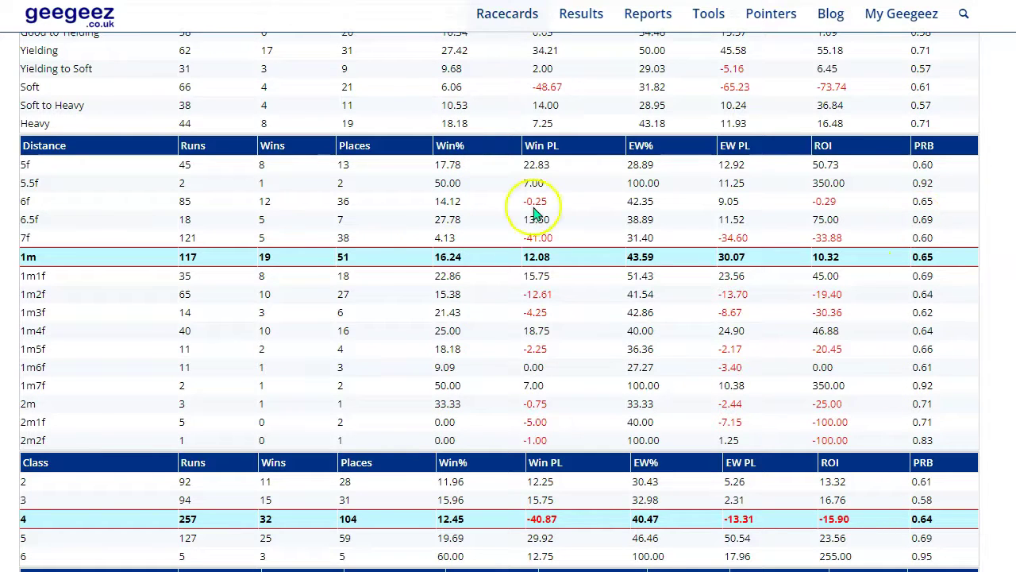
{"action": "scroll", "coordinate": [333, 279], "scroll_direction": "down", "scroll_amount": 3}
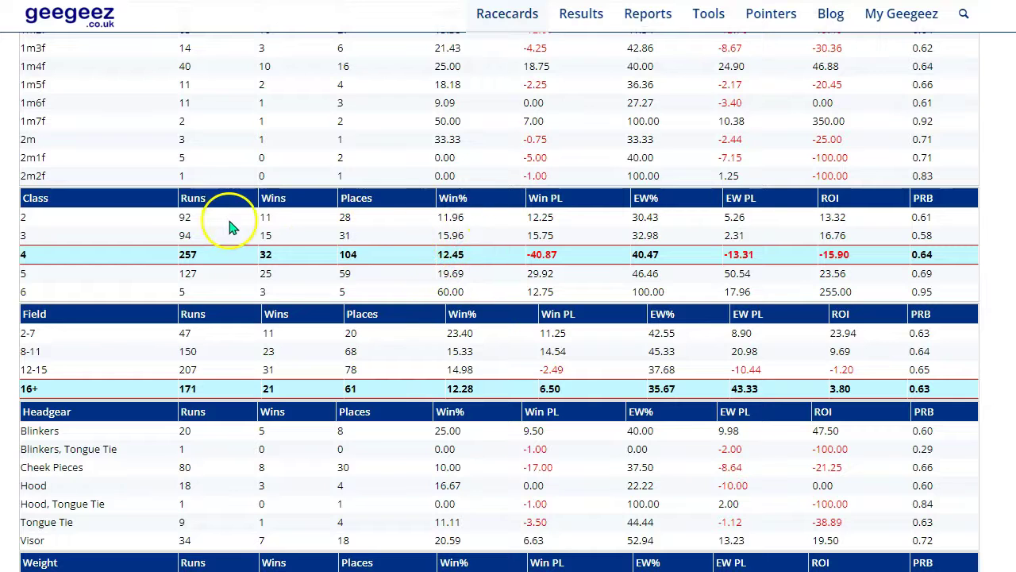
{"action": "scroll", "coordinate": [267, 231], "scroll_direction": "down", "scroll_amount": 2}
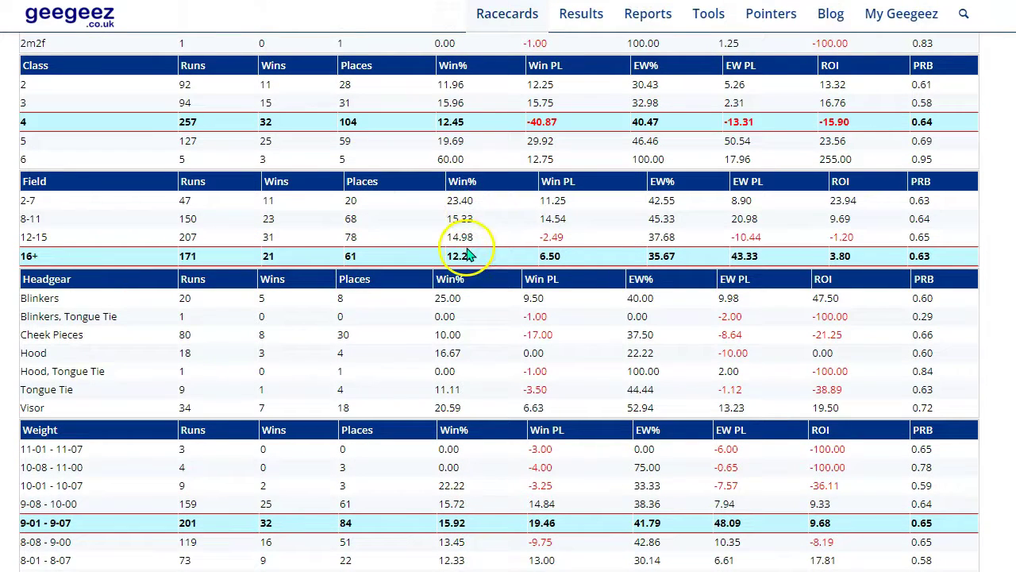
{"action": "scroll", "coordinate": [459, 256], "scroll_direction": "down", "scroll_amount": 2}
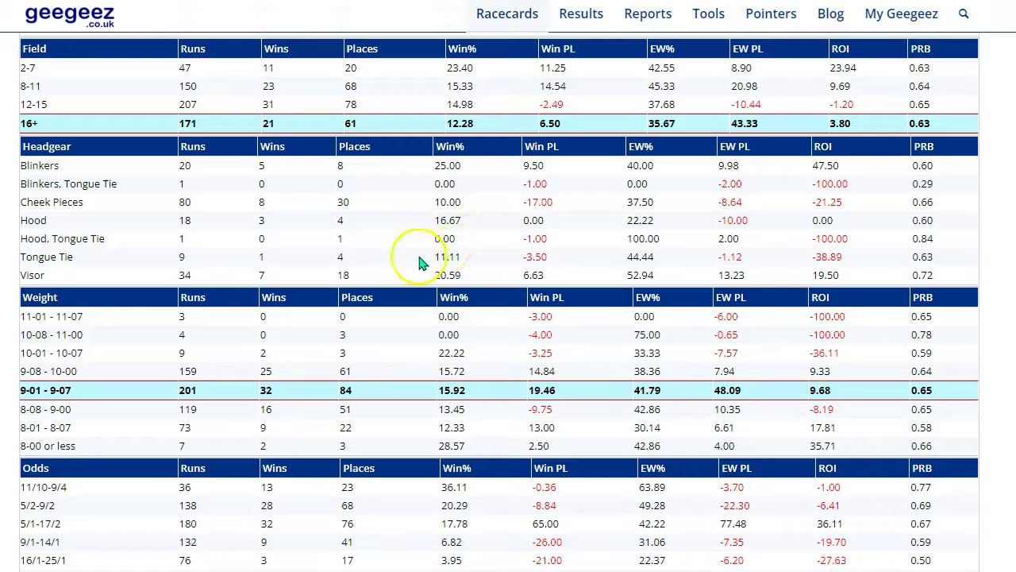
{"action": "scroll", "coordinate": [390, 193], "scroll_direction": "down", "scroll_amount": 2}
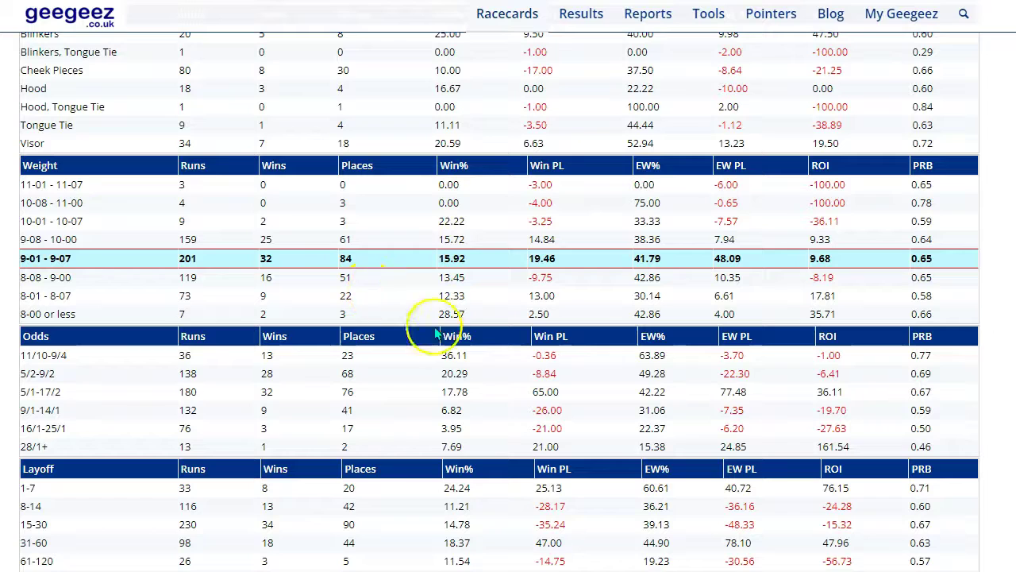
{"action": "scroll", "coordinate": [230, 322], "scroll_direction": "down", "scroll_amount": 3}
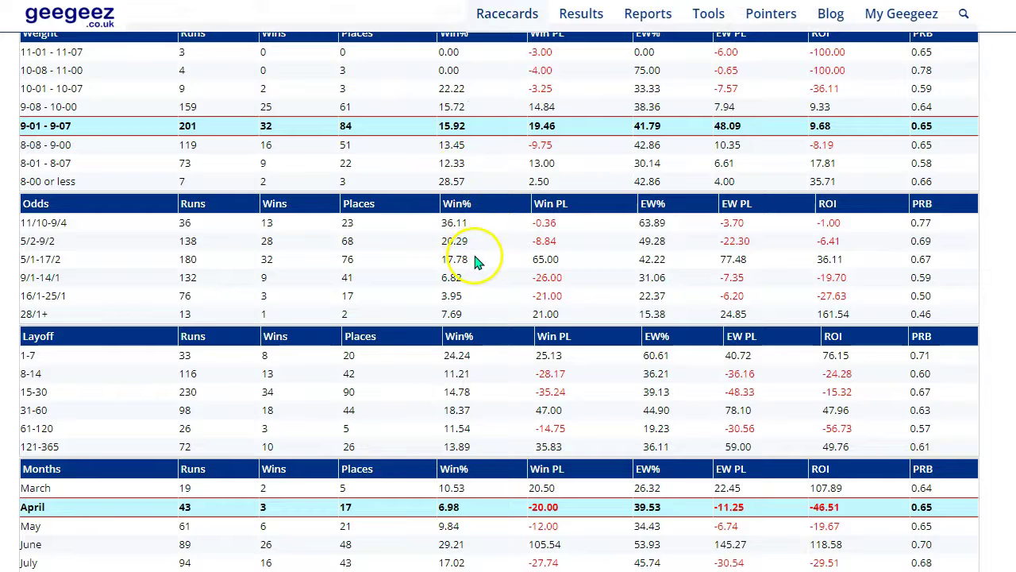
{"action": "scroll", "coordinate": [464, 267], "scroll_direction": "down", "scroll_amount": 2}
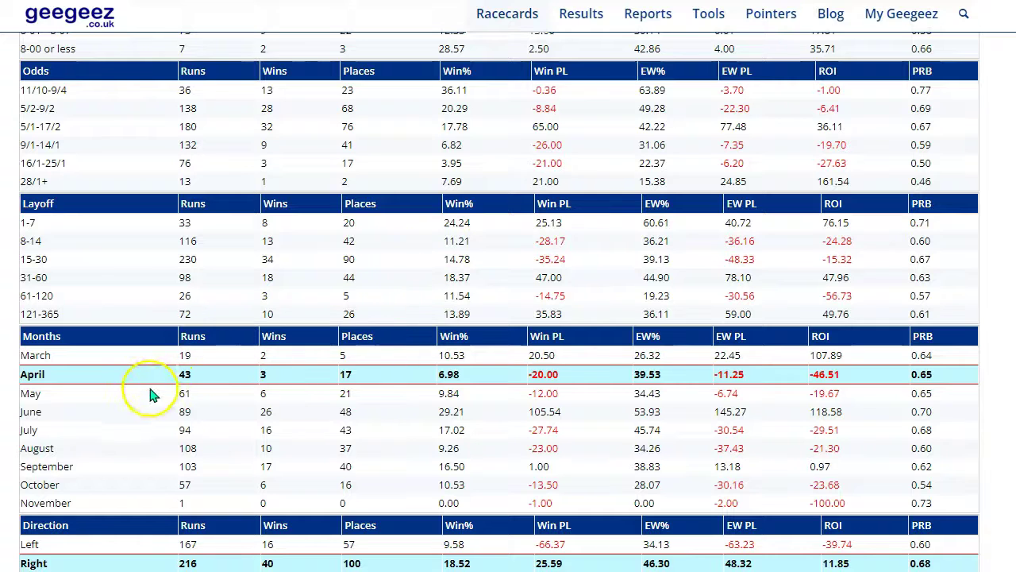
{"action": "scroll", "coordinate": [429, 416], "scroll_direction": "down", "scroll_amount": 2}
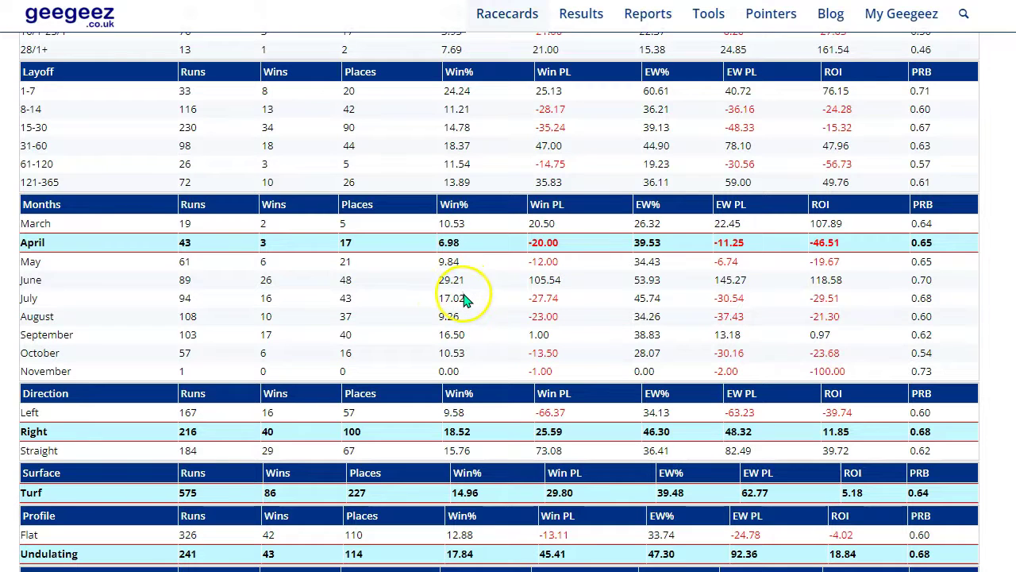
- Compare the trainer's Profiler results by direction, course profile, configuration and individual course, including Gowran Park, with the monthly results
{"action": "scroll", "coordinate": [465, 298], "scroll_direction": "down", "scroll_amount": 2}
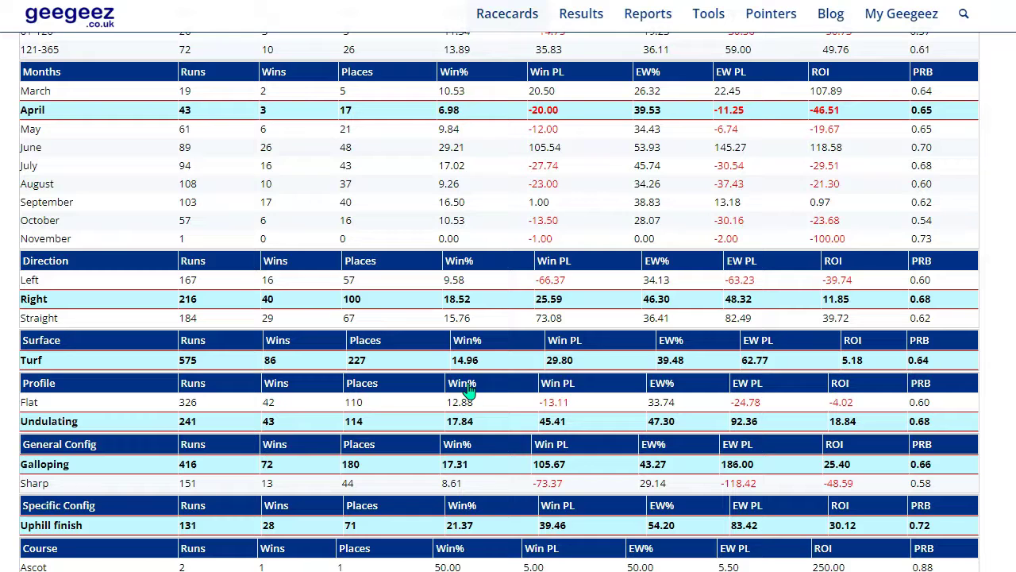
{"action": "scroll", "coordinate": [151, 432], "scroll_direction": "down", "scroll_amount": 5}
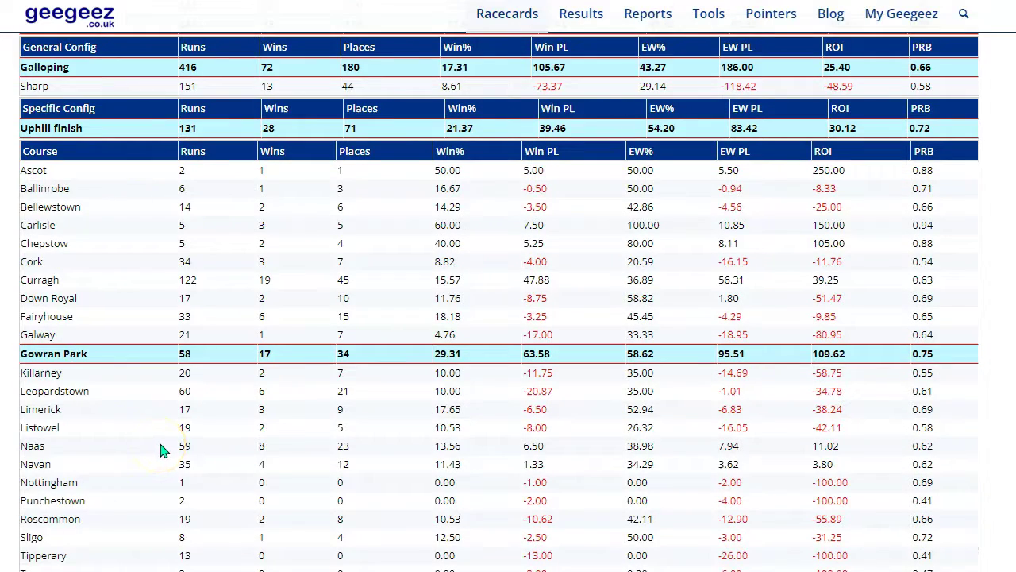
{"action": "scroll", "coordinate": [162, 450], "scroll_direction": "up", "scroll_amount": 9}
{"action": "scroll", "coordinate": [161, 453], "scroll_direction": "down", "scroll_amount": 7}
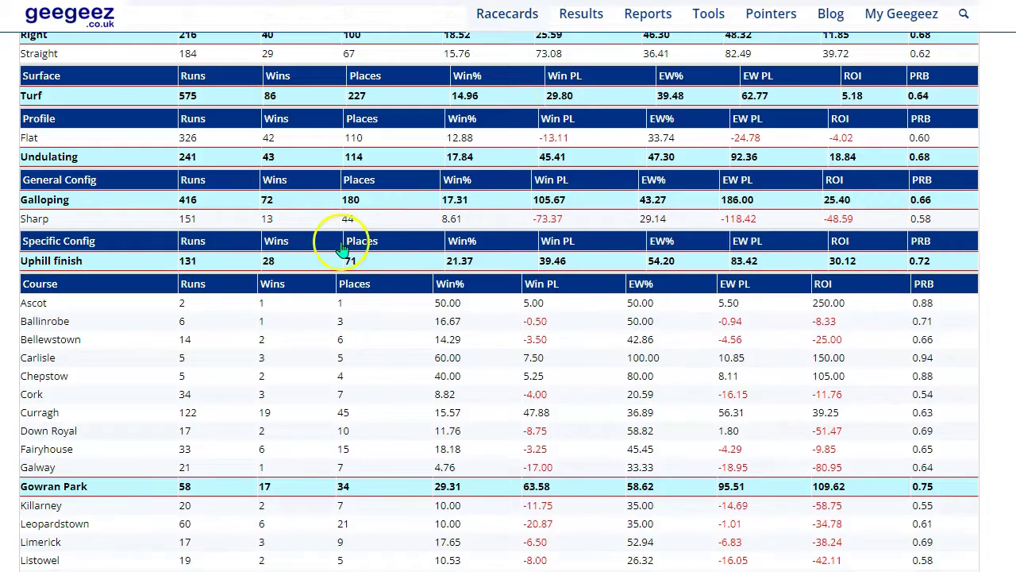
{"action": "scroll", "coordinate": [342, 249], "scroll_direction": "up", "scroll_amount": 5}
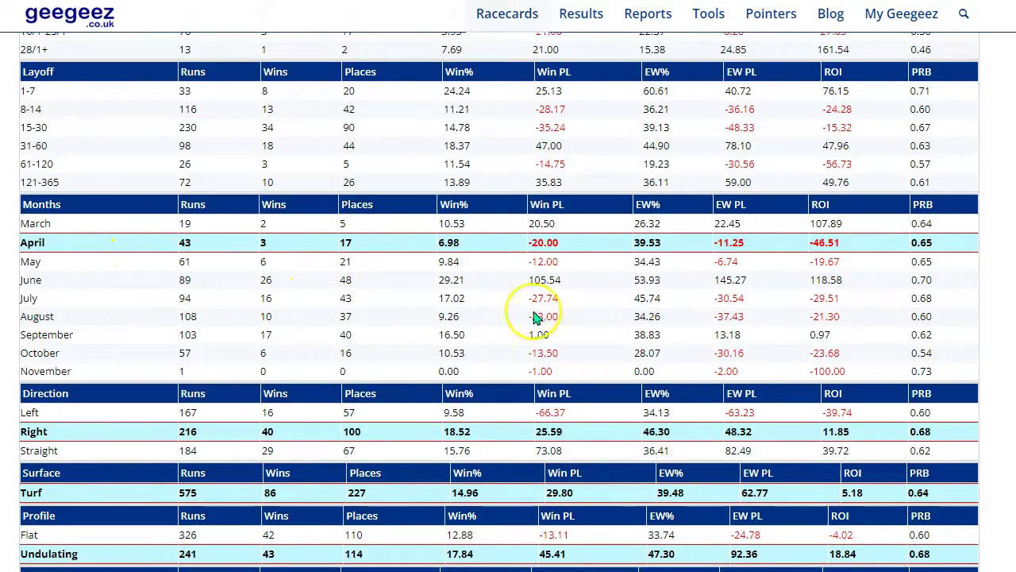
{"action": "scroll", "coordinate": [135, 307], "scroll_direction": "up", "scroll_amount": 20}
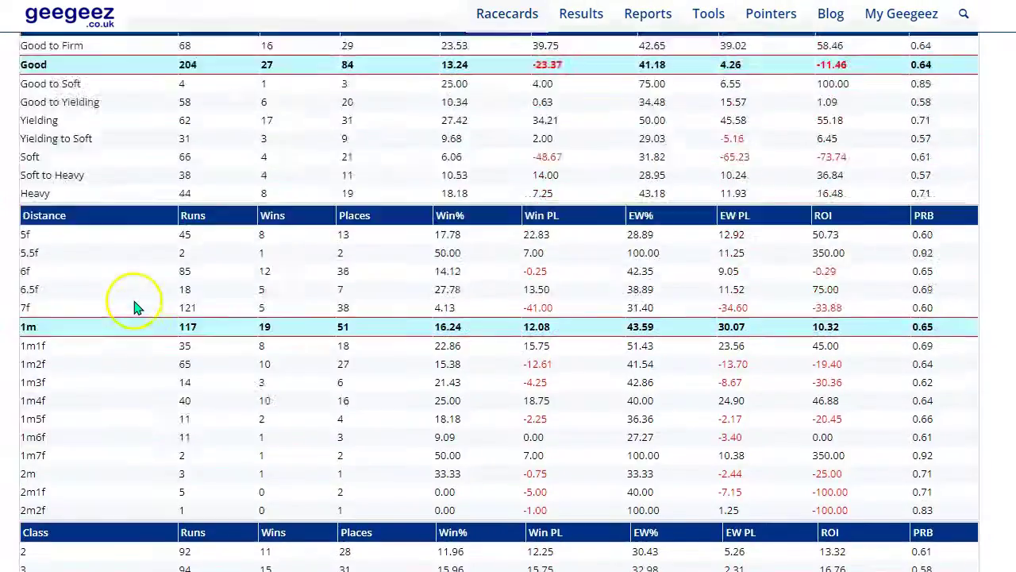
{"action": "scroll", "coordinate": [136, 306], "scroll_direction": "up", "scroll_amount": 8}
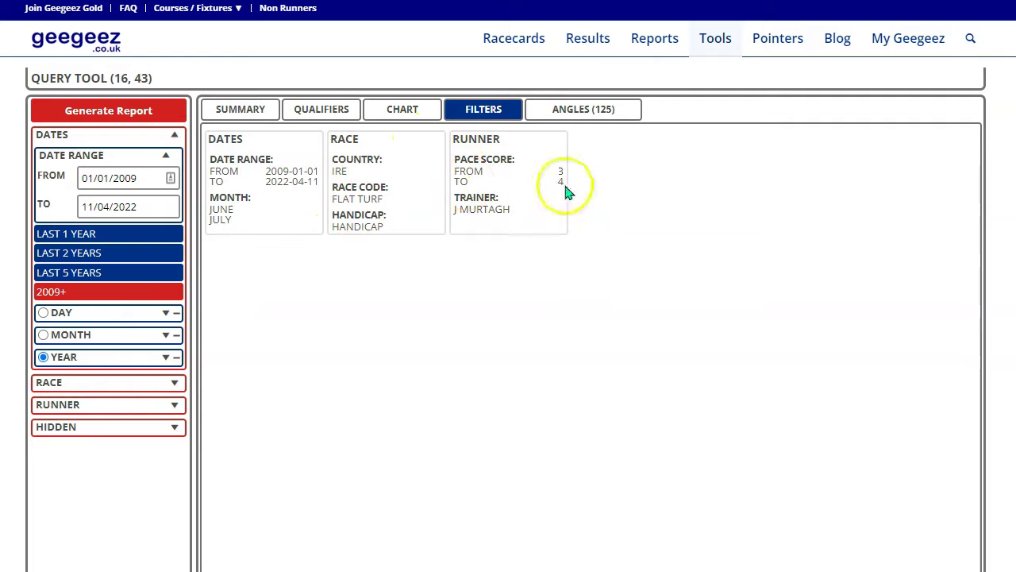
- Reset the runner pace score filter to 0 to 4 in the Query Tool
{"action": "left_click", "coordinate": [68, 405]}
{"action": "scroll", "coordinate": [69, 410], "scroll_direction": "down", "scroll_amount": 2}
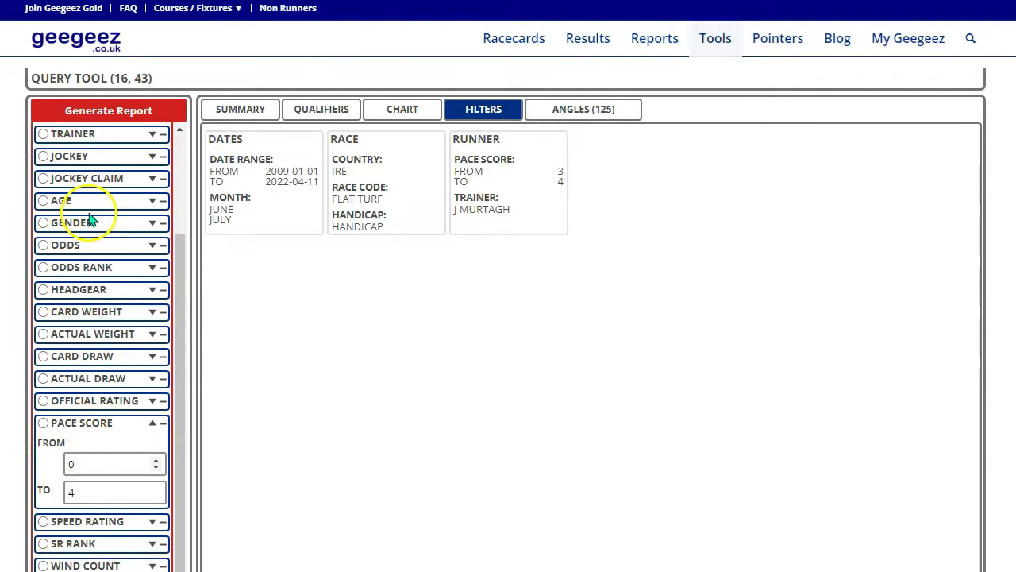
{"action": "scroll", "coordinate": [67, 389], "scroll_direction": "up", "scroll_amount": 2}
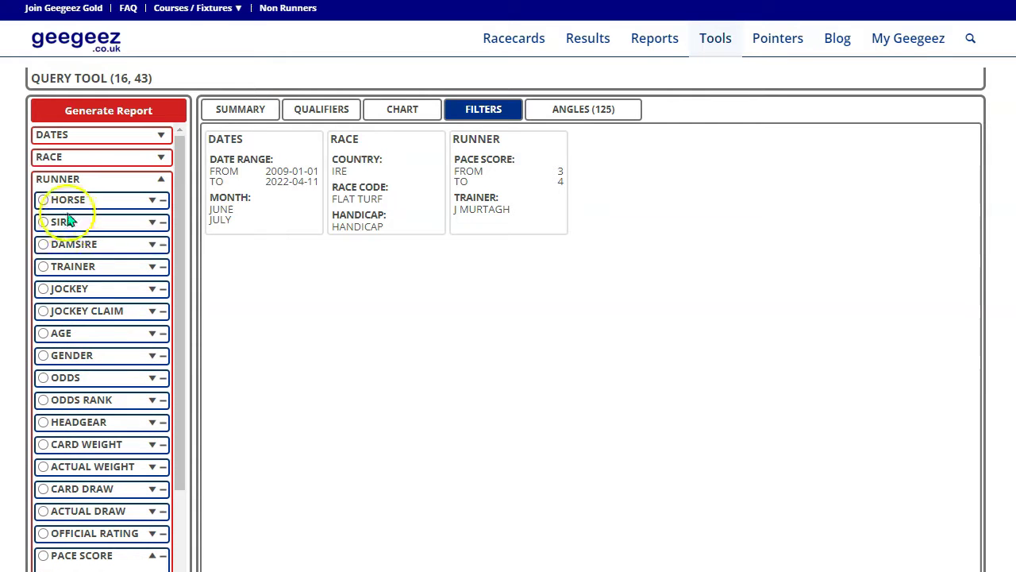
- Set the race going filter to run from Hard to Good
{"action": "left_click", "coordinate": [59, 156]}
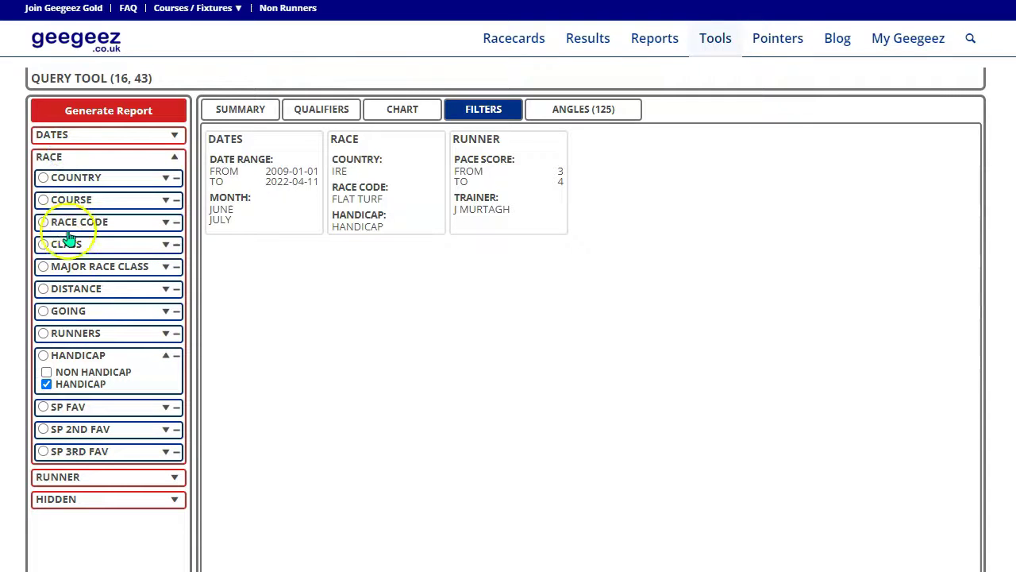
{"action": "left_click", "coordinate": [68, 311]}
{"action": "left_click", "coordinate": [89, 334]}
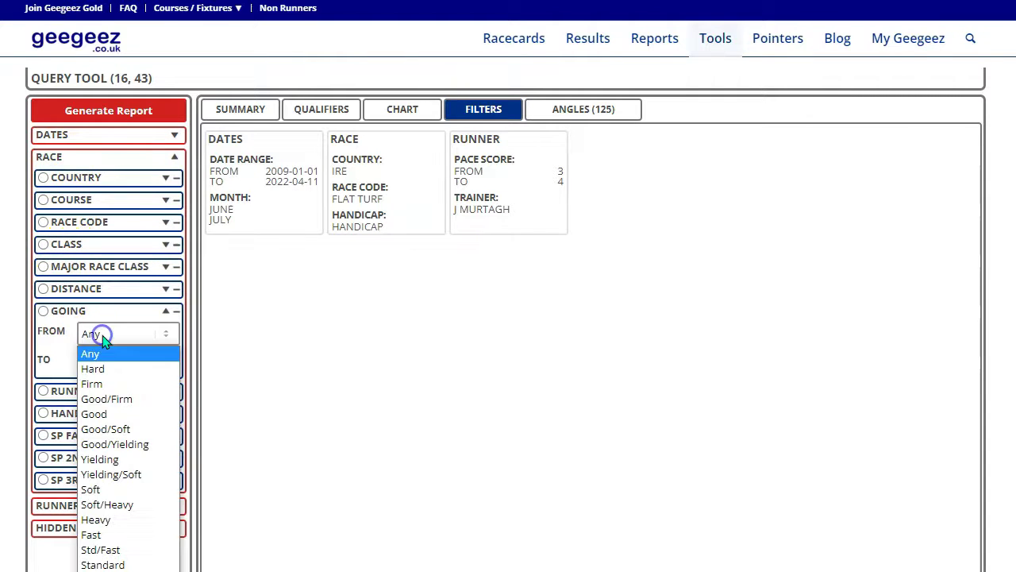
{"action": "left_click", "coordinate": [111, 368]}
{"action": "left_click", "coordinate": [99, 335]}
{"action": "left_click", "coordinate": [100, 333]}
{"action": "left_click", "coordinate": [101, 362]}
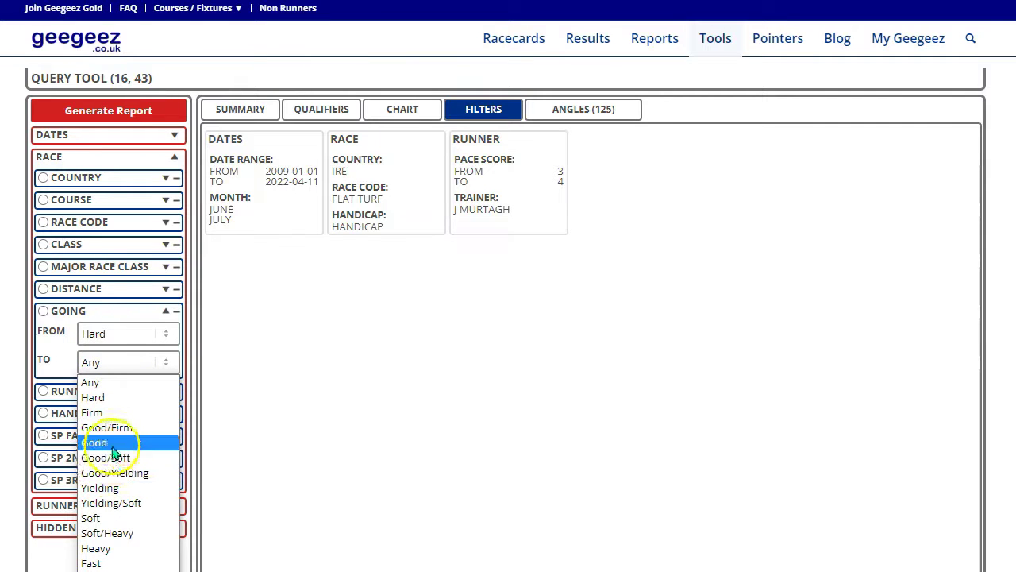
{"action": "left_click", "coordinate": [99, 488]}
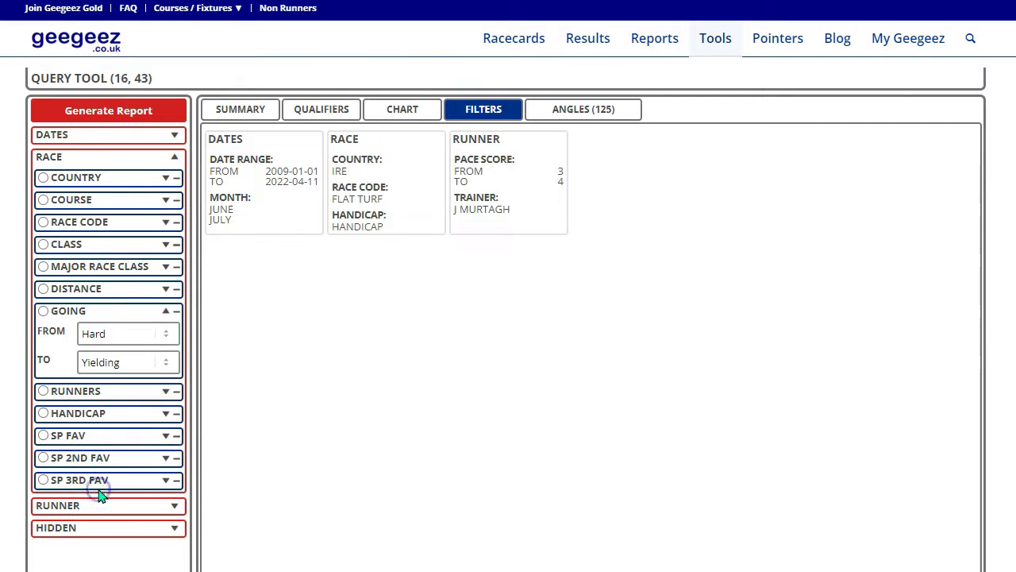
{"action": "left_click", "coordinate": [91, 364]}
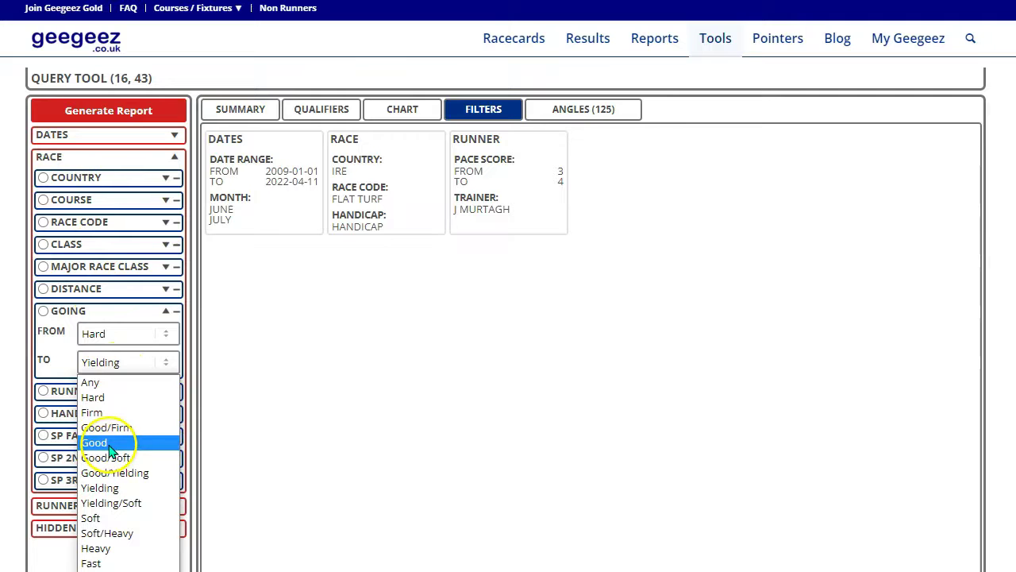
{"action": "left_click", "coordinate": [109, 443]}
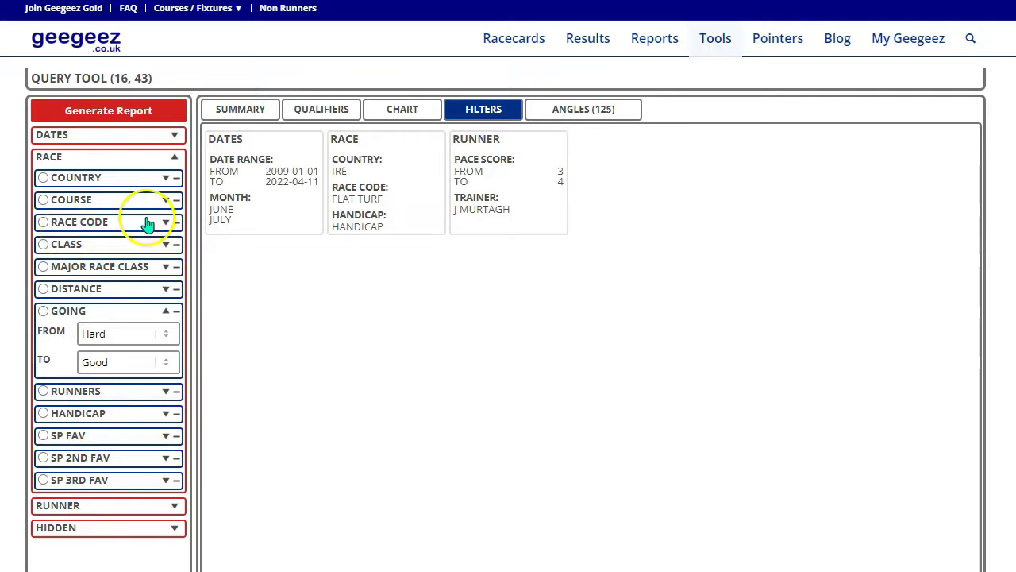
- Generate the report and sort its yearly summary with the most recent year first
{"action": "left_click", "coordinate": [98, 116]}
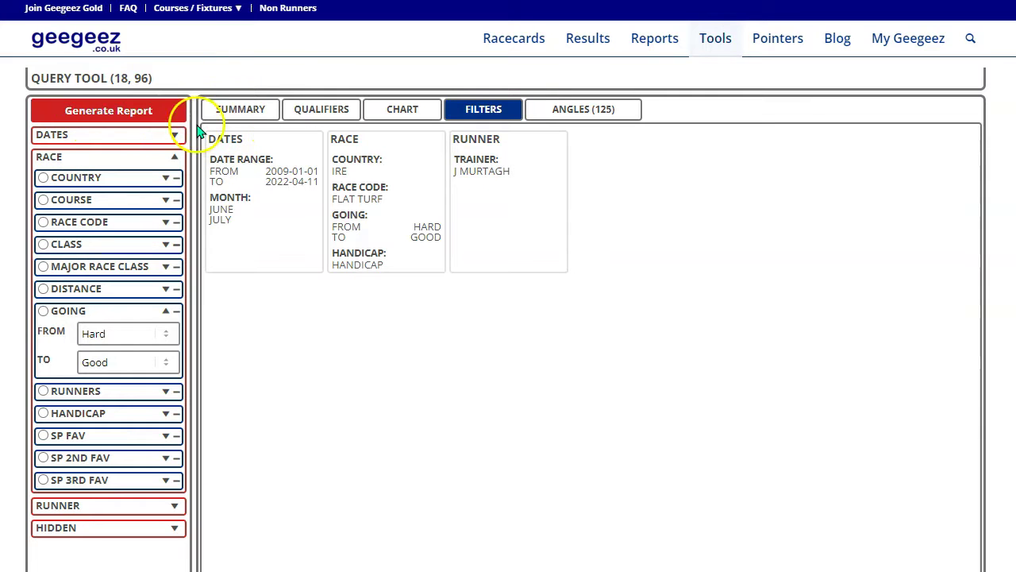
{"action": "left_click", "coordinate": [239, 116]}
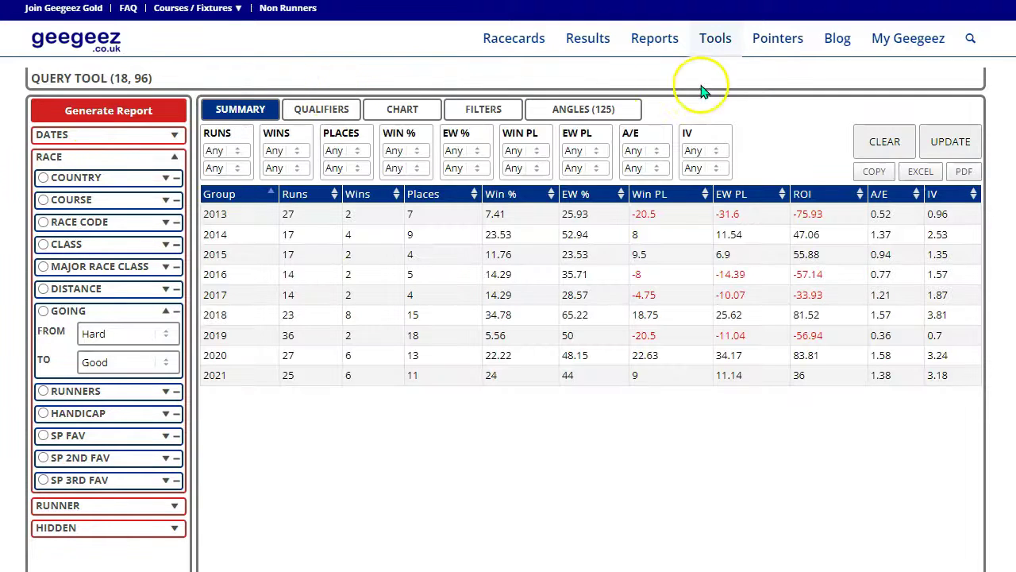
{"action": "left_click", "coordinate": [203, 196]}
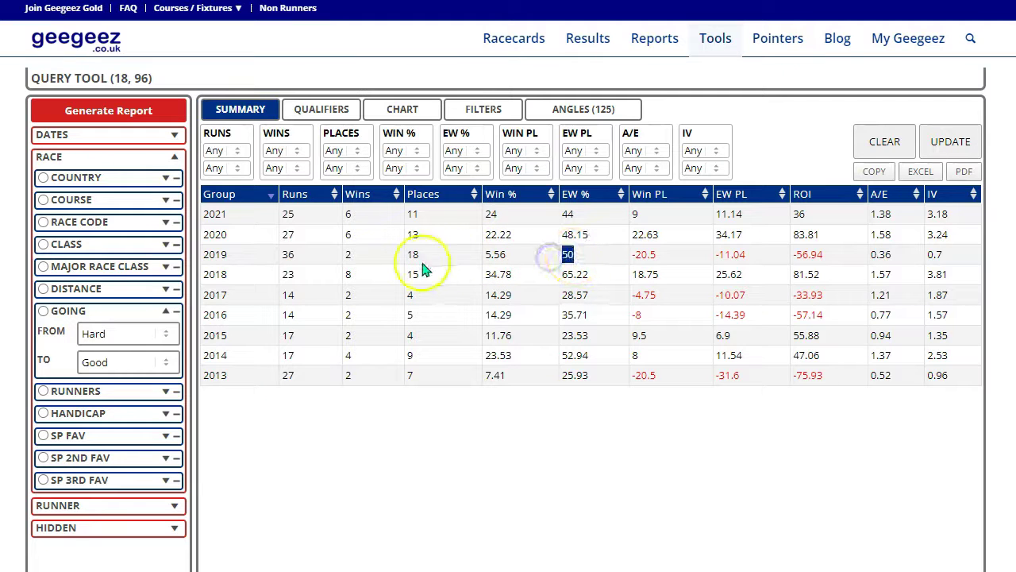
{"action": "left_click", "coordinate": [357, 251]}
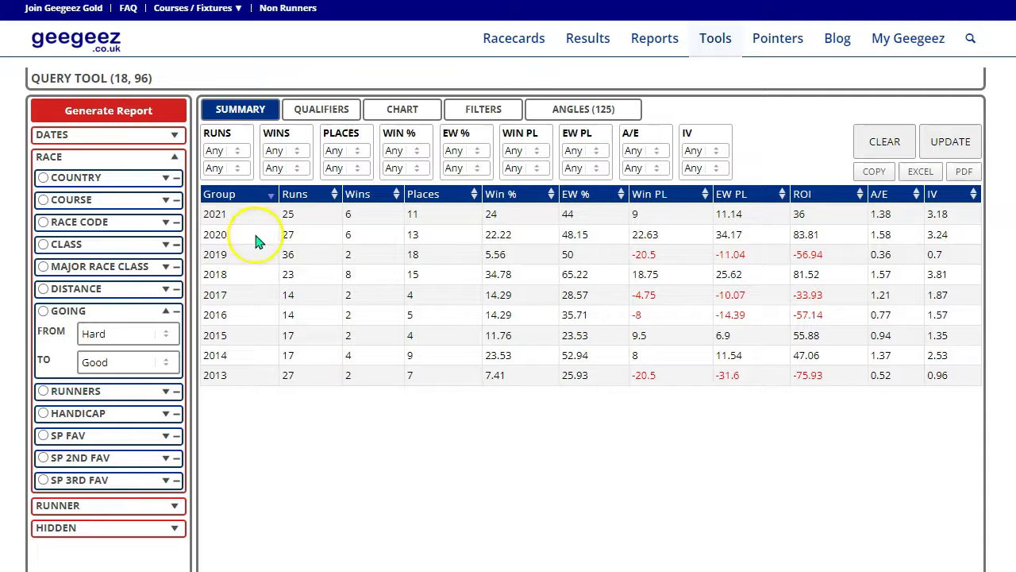
- Set the pace score filter from 1 to 4, group by pace score, and regenerate the report
{"action": "left_click", "coordinate": [60, 508]}
{"action": "scroll", "coordinate": [127, 442], "scroll_direction": "down", "scroll_amount": 2}
{"action": "left_click", "coordinate": [76, 426]}
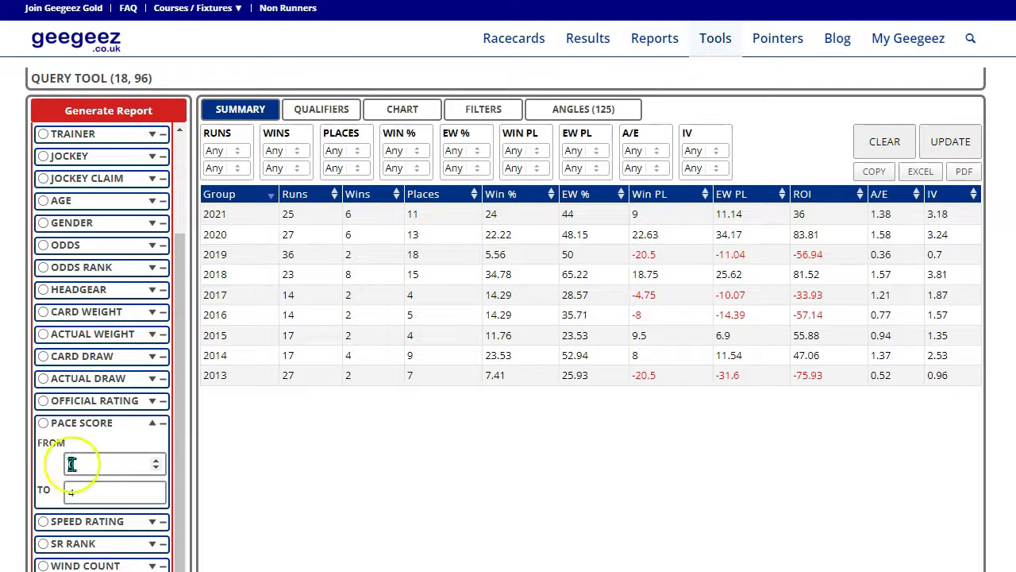
{"action": "left_click", "coordinate": [42, 423]}
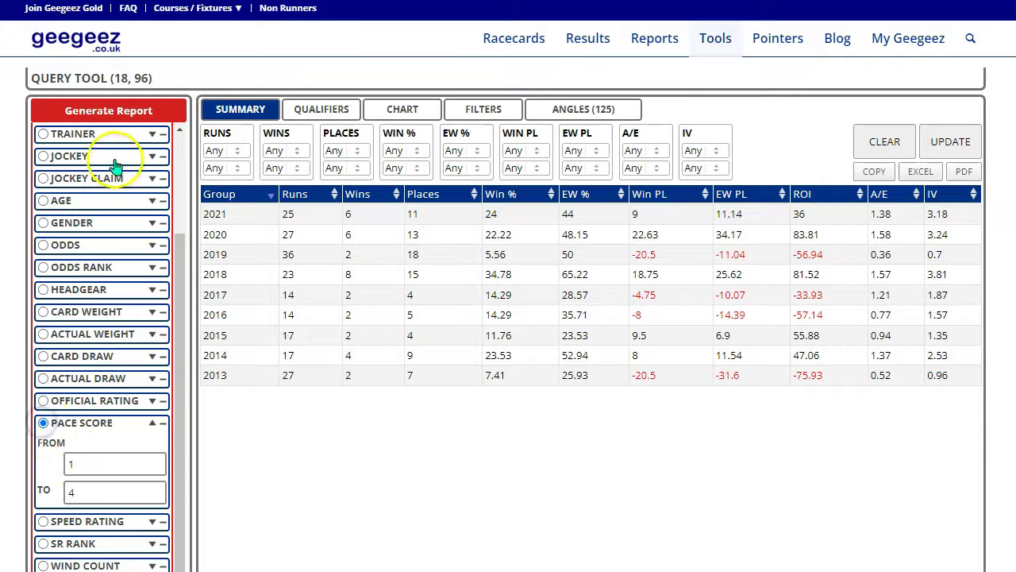
{"action": "left_click", "coordinate": [99, 114]}
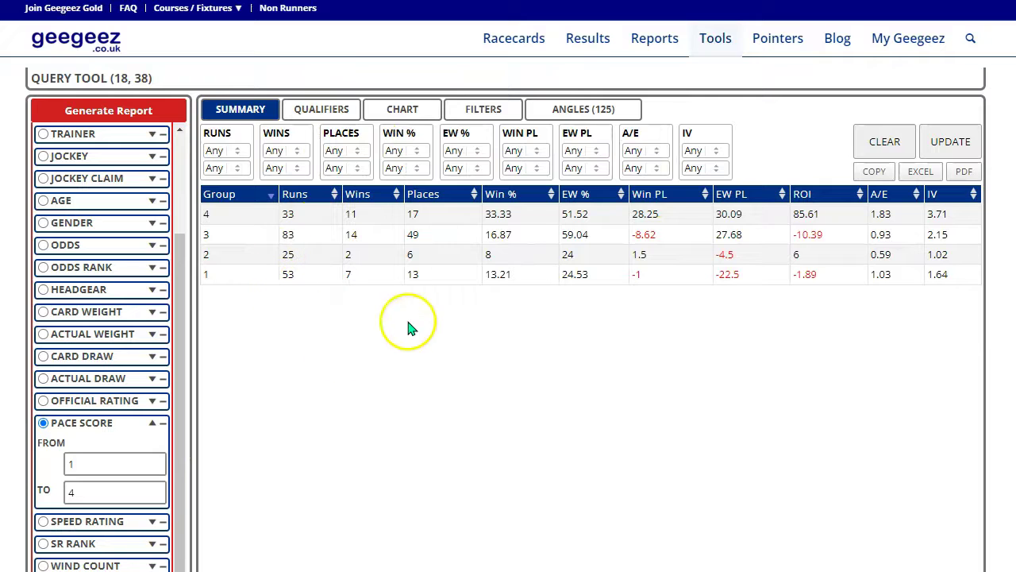
- Remove the pace score grouping and reset both ends of the race going range to Any, regenerating the report summary
{"action": "left_click", "coordinate": [479, 111]}
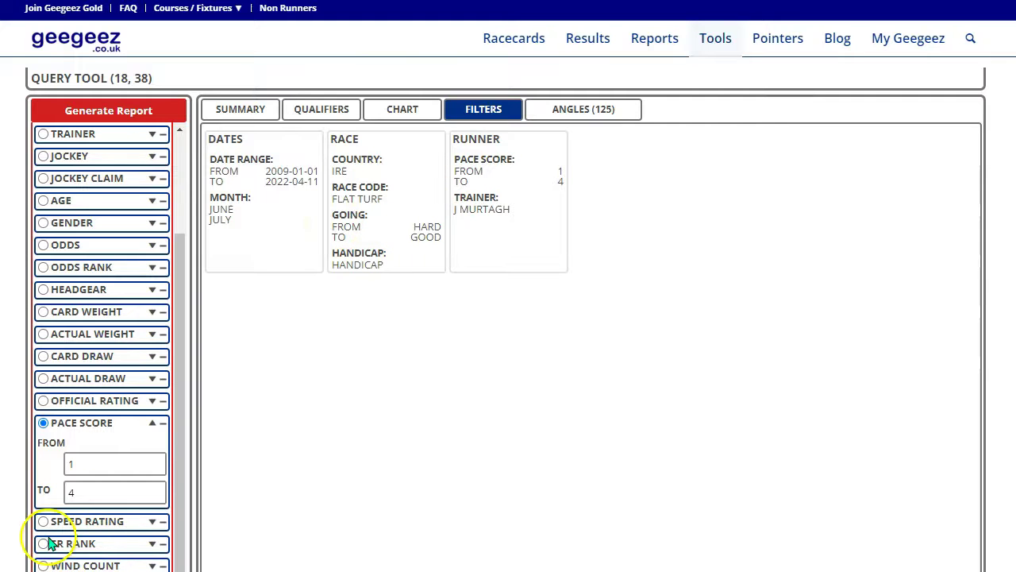
{"action": "left_click", "coordinate": [80, 464]}
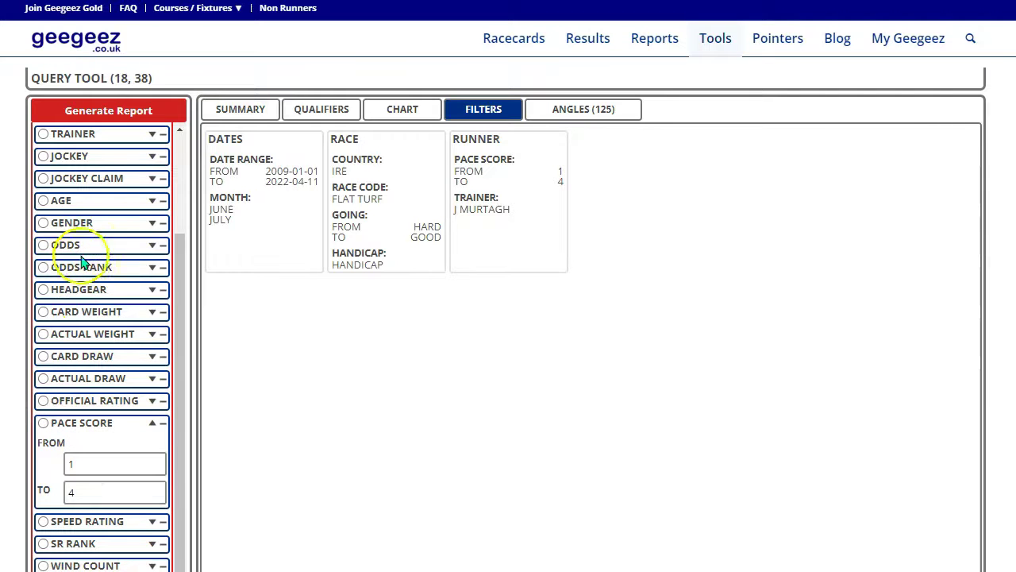
{"action": "scroll", "coordinate": [66, 166], "scroll_direction": "up", "scroll_amount": 3}
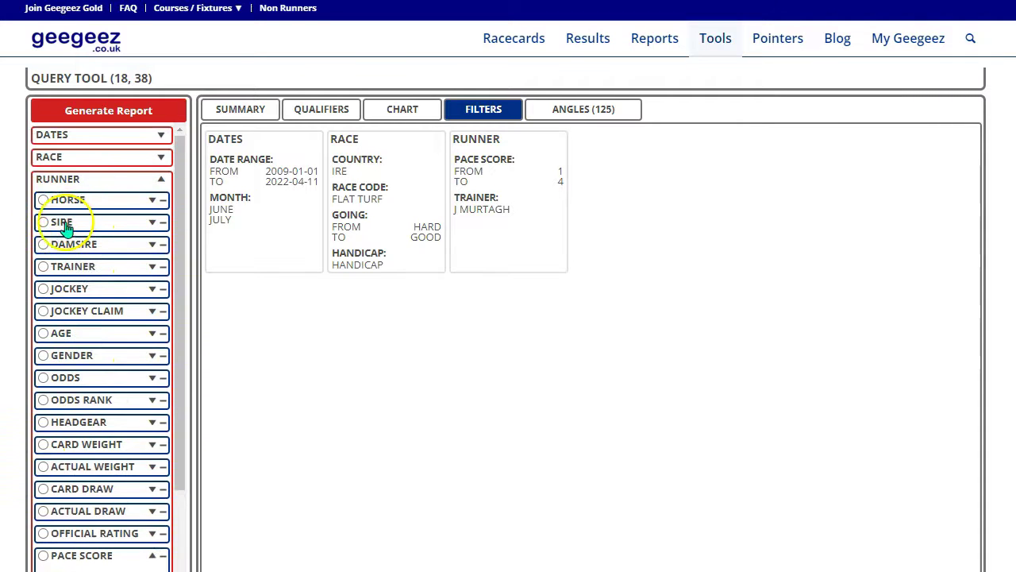
{"action": "left_click", "coordinate": [54, 155]}
{"action": "left_click", "coordinate": [92, 333]}
{"action": "left_click", "coordinate": [93, 348]}
{"action": "left_click", "coordinate": [96, 364]}
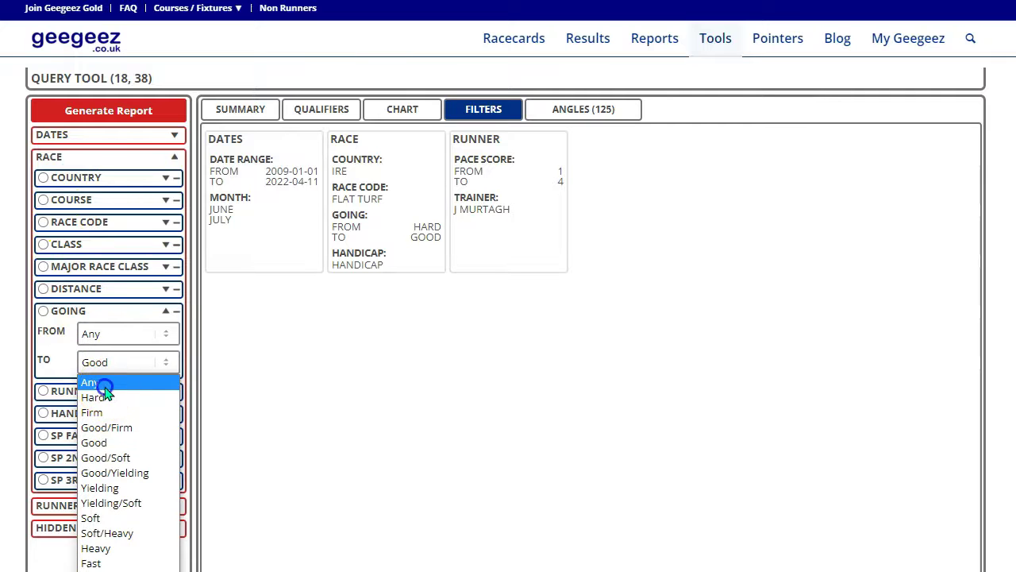
{"action": "left_click", "coordinate": [101, 386]}
{"action": "left_click", "coordinate": [89, 113]}
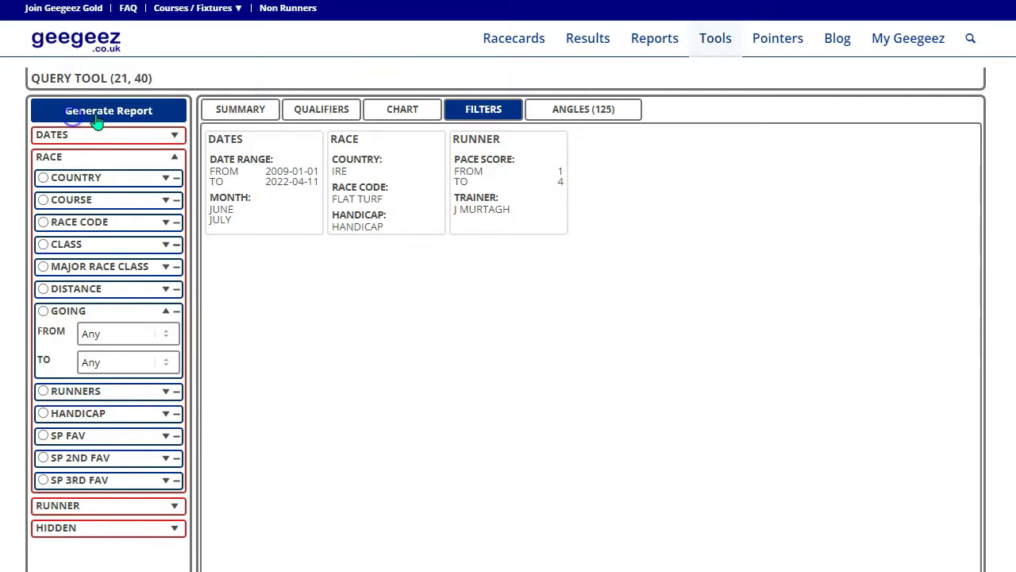
{"action": "left_click", "coordinate": [232, 112]}
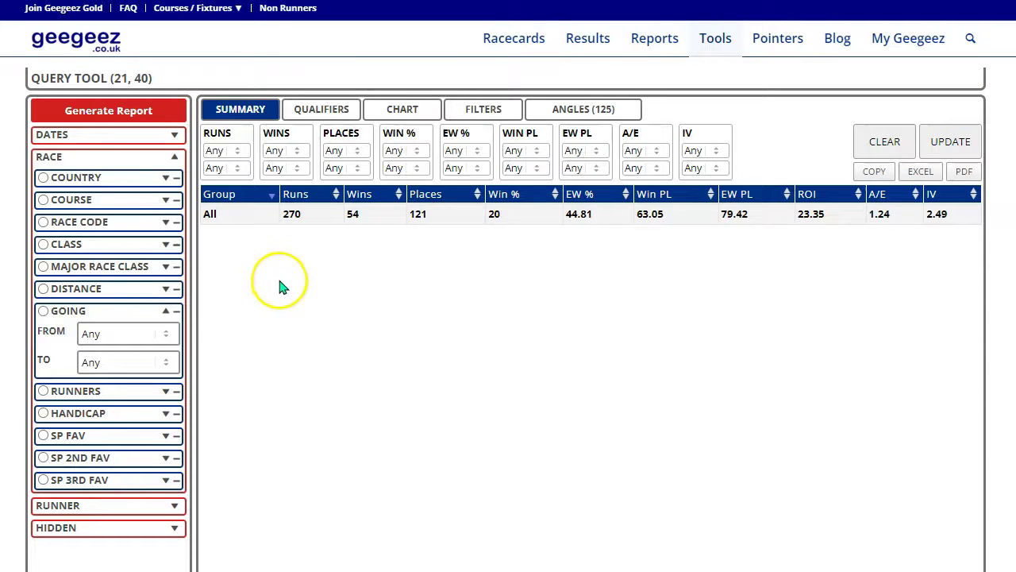
- Set the lower limit of the runner pace score filter to 0 and regenerate the report
{"action": "left_click", "coordinate": [471, 113]}
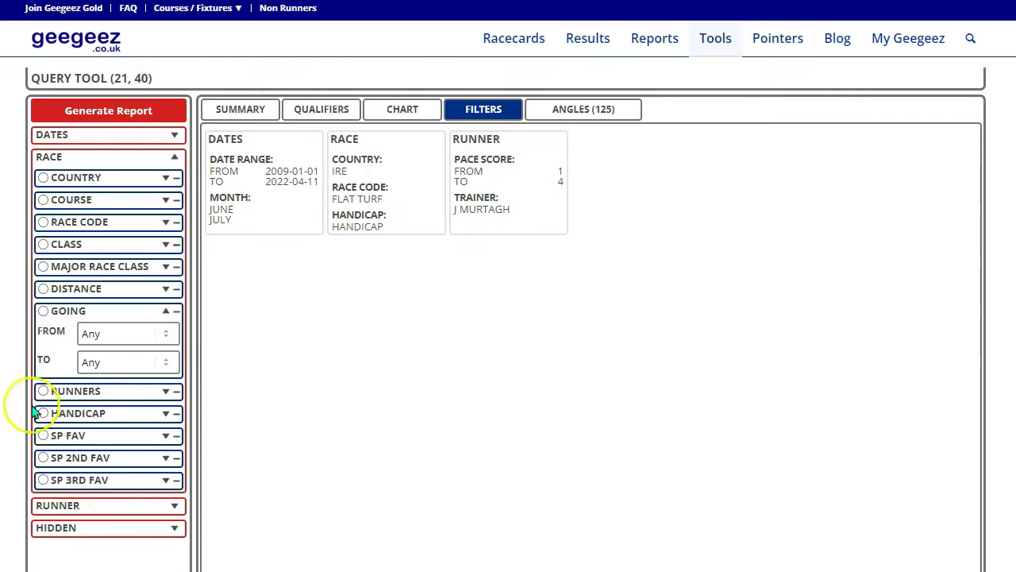
{"action": "left_click", "coordinate": [68, 506]}
{"action": "scroll", "coordinate": [70, 497], "scroll_direction": "down", "scroll_amount": 1}
{"action": "scroll", "coordinate": [70, 494], "scroll_direction": "down", "scroll_amount": 1}
{"action": "left_click", "coordinate": [77, 466]}
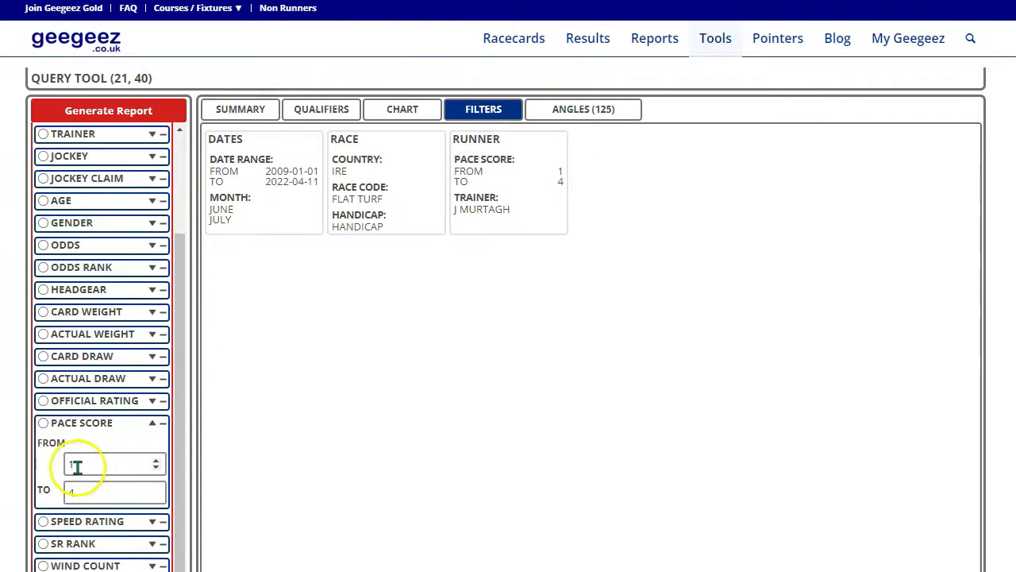
{"action": "type", "text": "0"}
{"action": "left_click", "coordinate": [64, 111]}
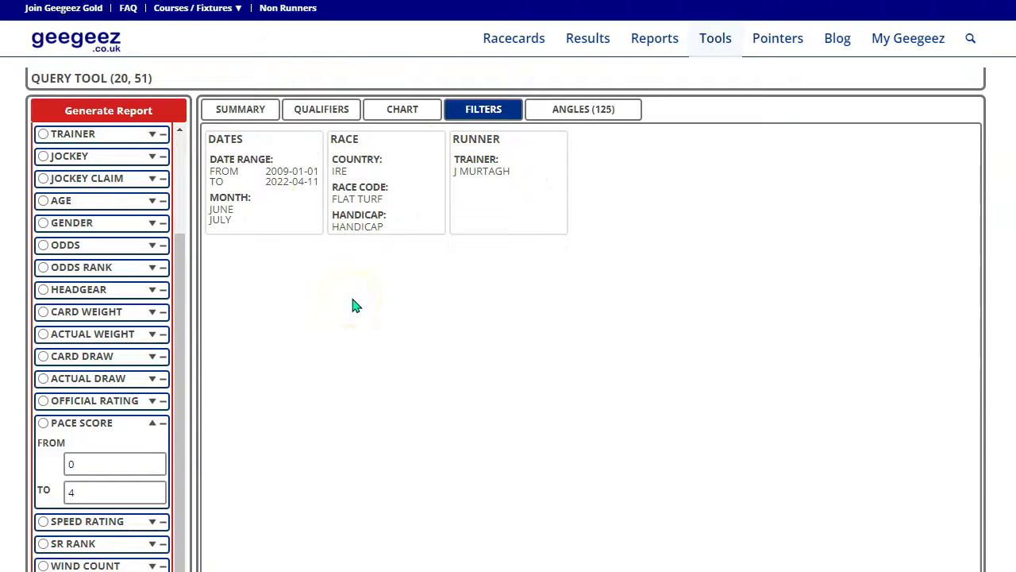
- Group the report by year, regenerate it and display the yearly summary
{"action": "scroll", "coordinate": [63, 204], "scroll_direction": "up", "scroll_amount": 3}
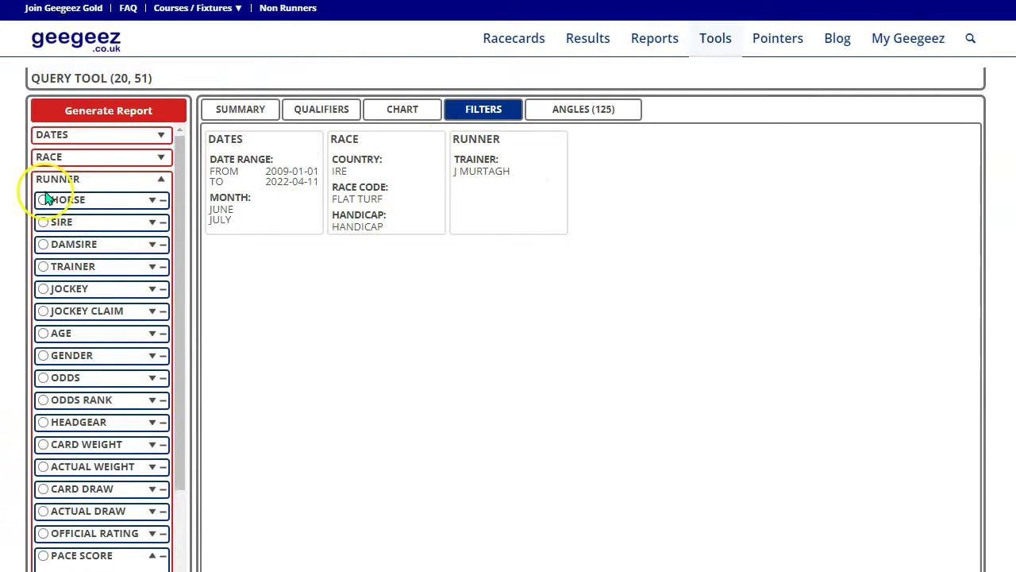
{"action": "left_click", "coordinate": [44, 157]}
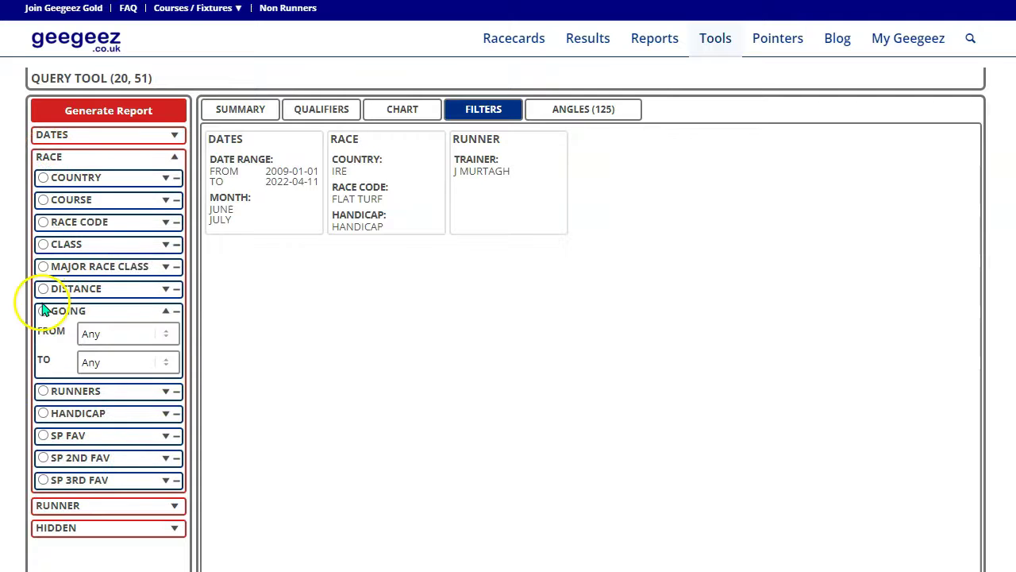
{"action": "left_click", "coordinate": [50, 135]}
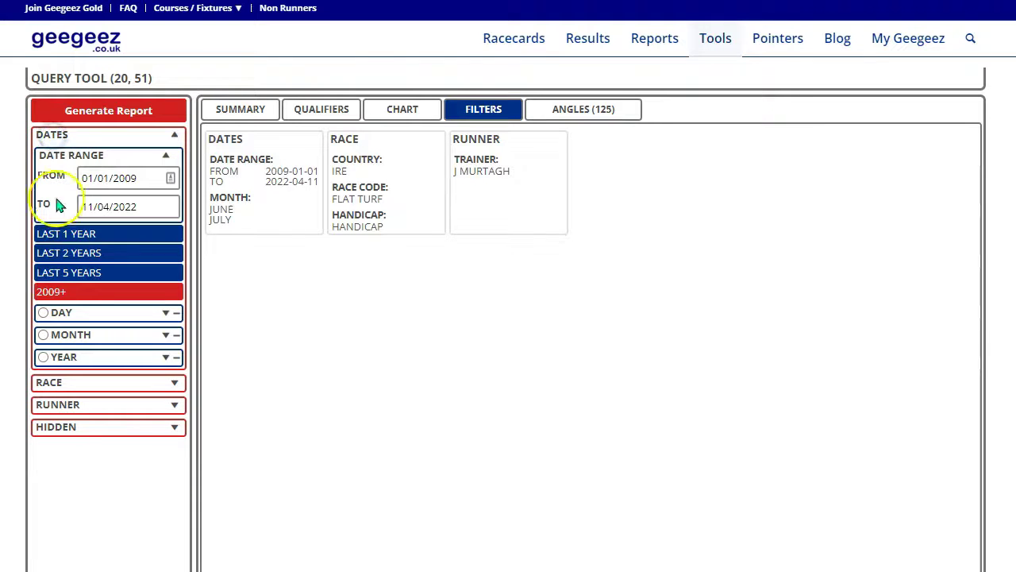
{"action": "left_click", "coordinate": [42, 357]}
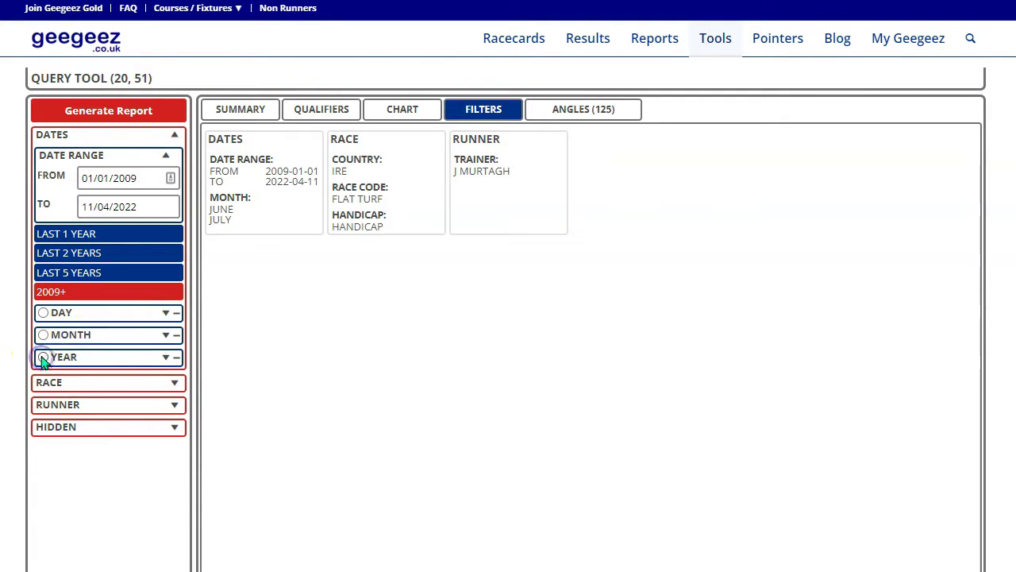
{"action": "left_click", "coordinate": [77, 116]}
{"action": "left_click", "coordinate": [228, 113]}
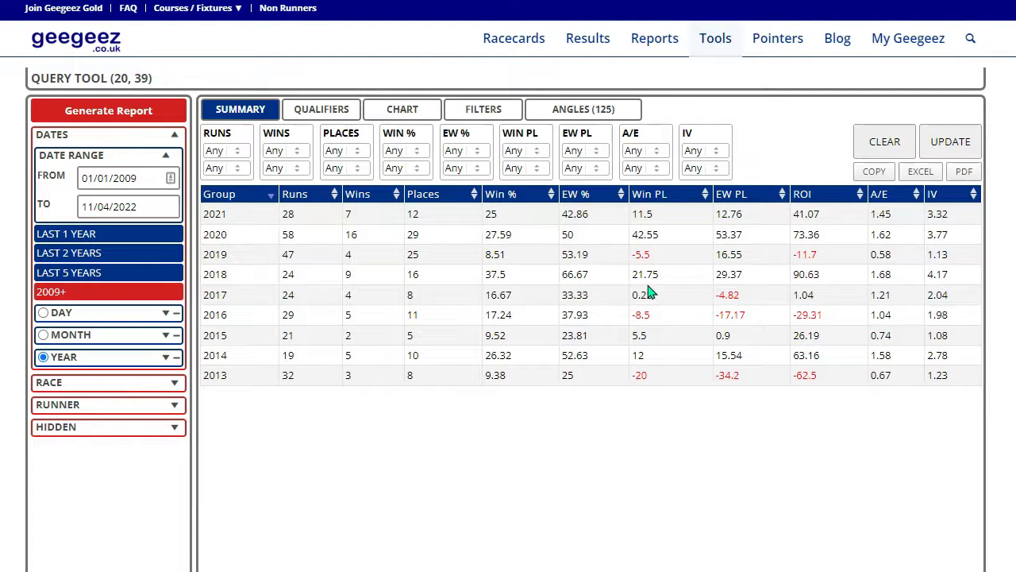
- Save the current query as a new angle named "G1 Johnny Handicap Mark Up" and review its filters
{"action": "left_click", "coordinate": [565, 111]}
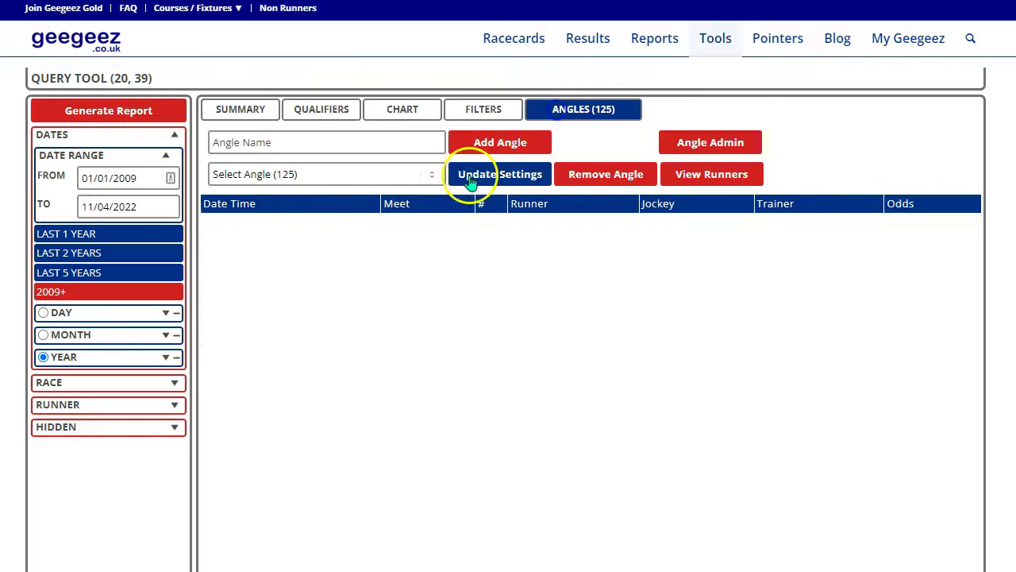
{"action": "left_click", "coordinate": [279, 142]}
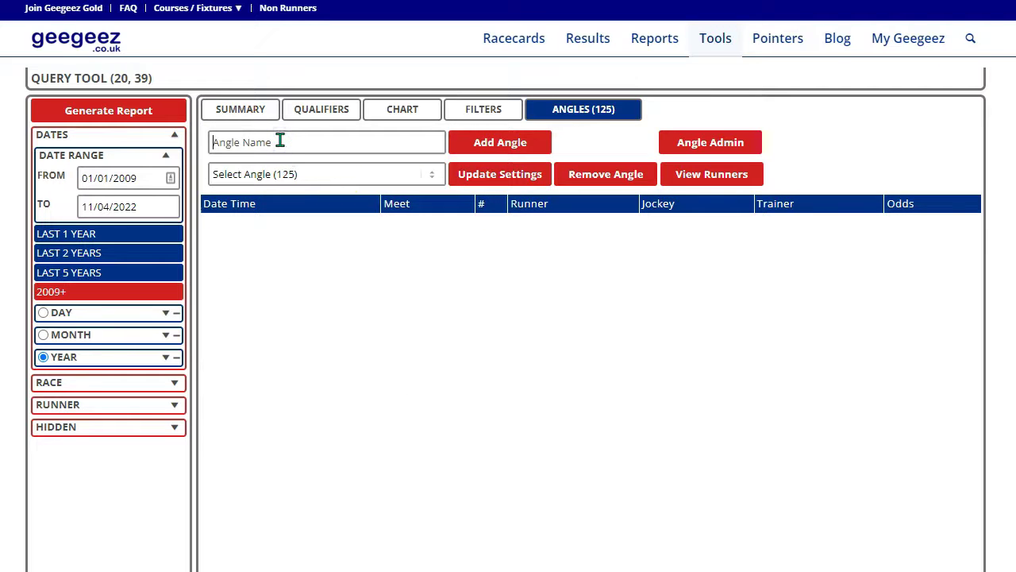
{"action": "type", "text": "G"}
{"action": "type", "text": "1 Johnny Handicap Mark Up"}
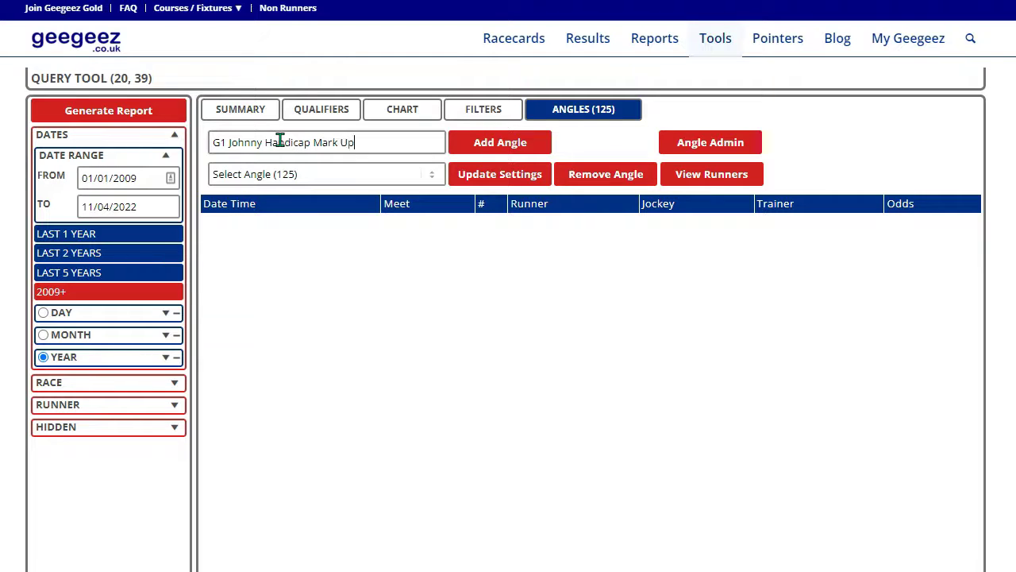
{"action": "left_click", "coordinate": [502, 146]}
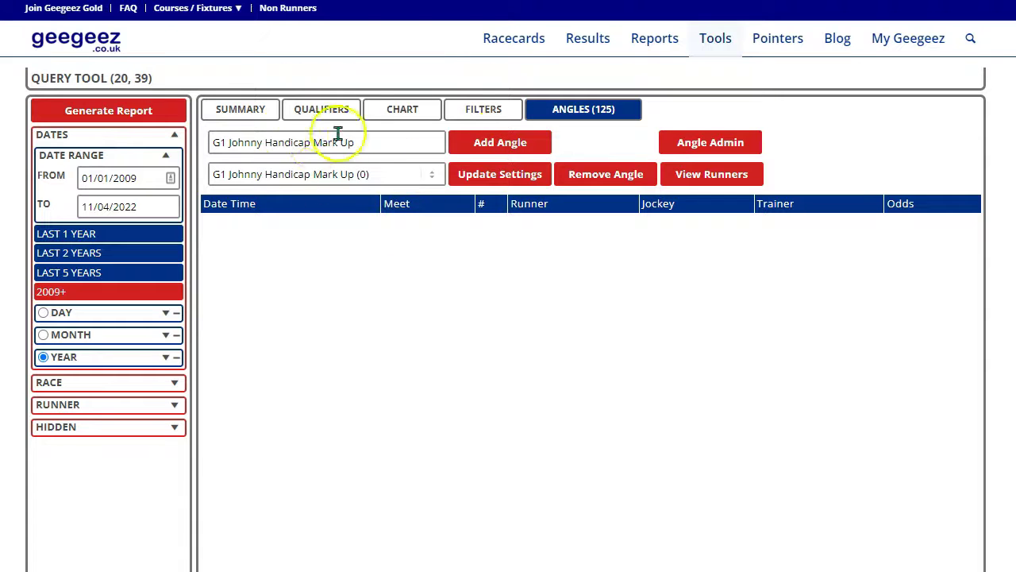
{"action": "left_click", "coordinate": [474, 114]}
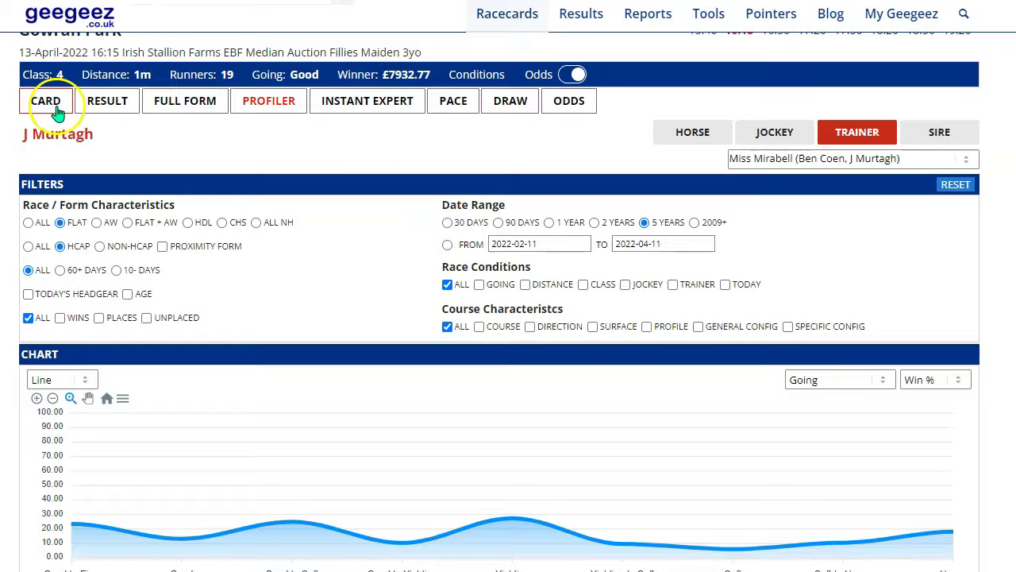
- Return to the Gowran Park race card and switch to the 14:25 Newmarket race
{"action": "left_click", "coordinate": [56, 107]}
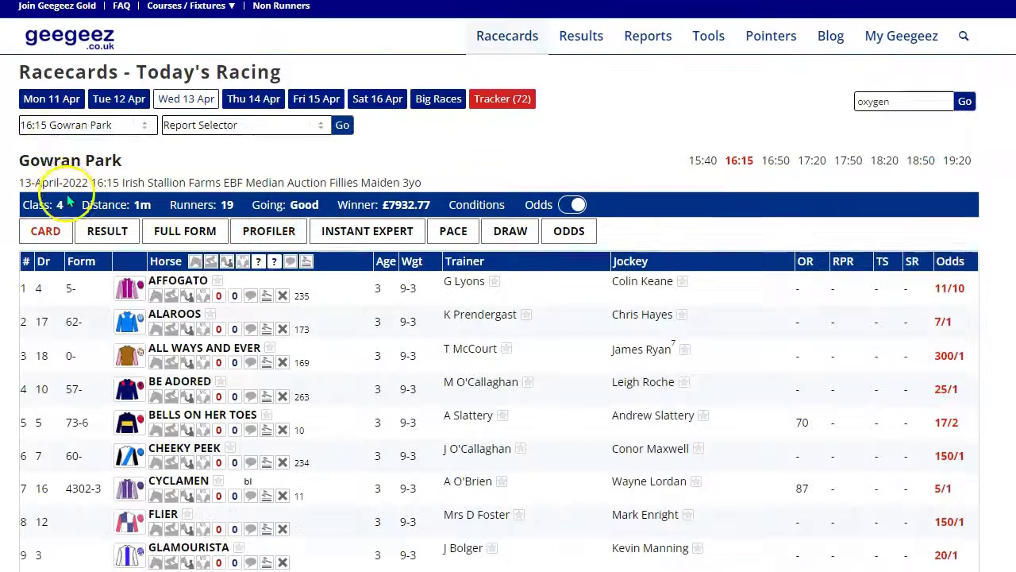
{"action": "scroll", "coordinate": [55, 195], "scroll_direction": "down", "scroll_amount": 2}
{"action": "scroll", "coordinate": [40, 183], "scroll_direction": "up", "scroll_amount": 2}
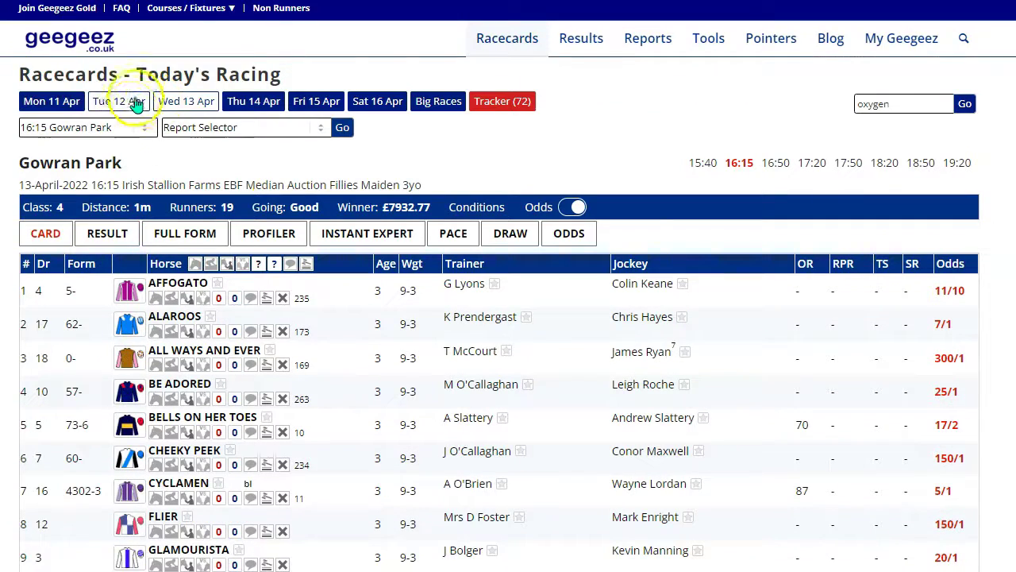
{"action": "left_click", "coordinate": [46, 135]}
{"action": "left_click", "coordinate": [75, 204]}
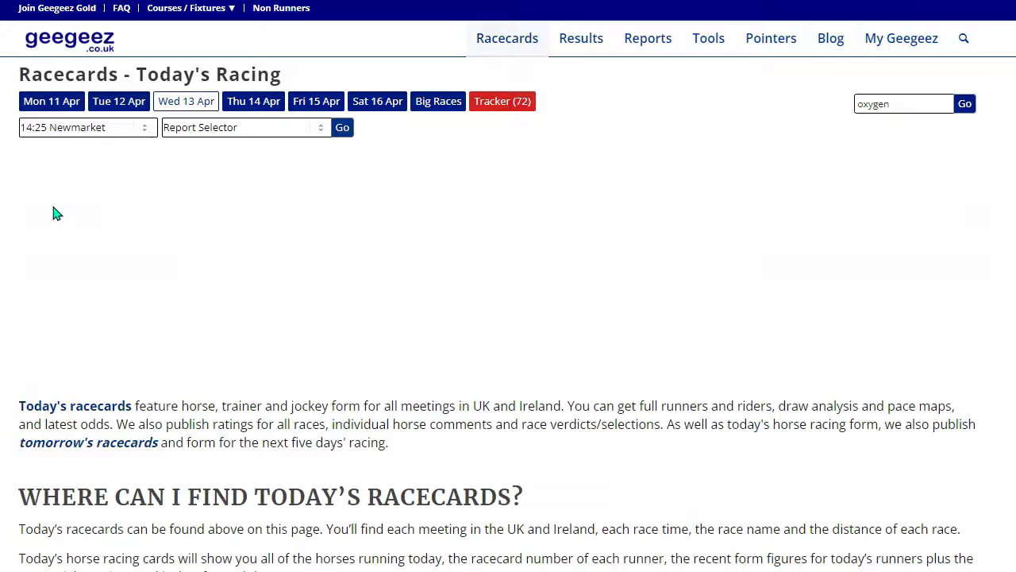
- Expand the Query Tool angle statistics for Western Stars in the runner list, then collapse them
{"action": "scroll", "coordinate": [195, 268], "scroll_direction": "down", "scroll_amount": 2}
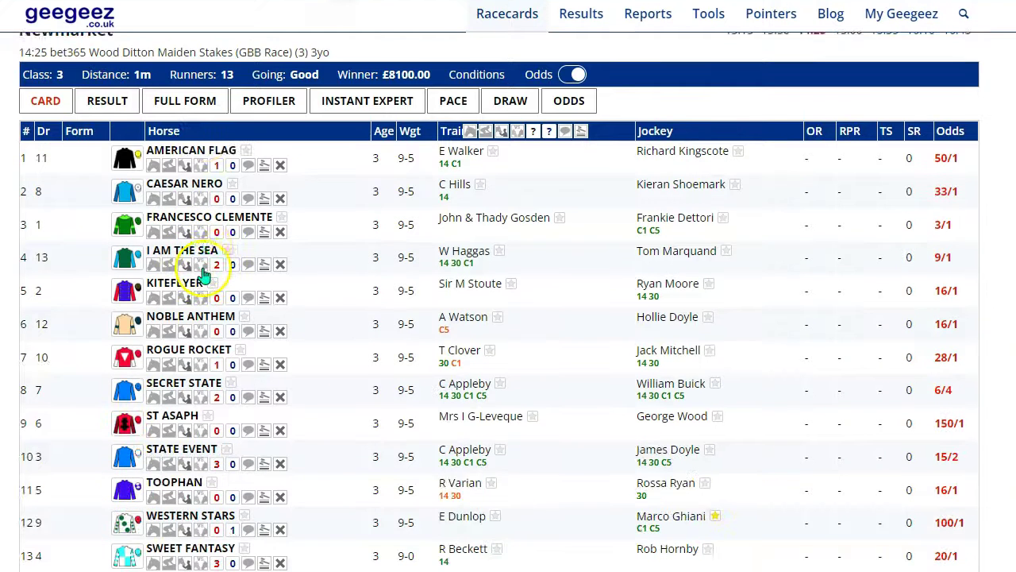
{"action": "scroll", "coordinate": [204, 274], "scroll_direction": "down", "scroll_amount": 2}
{"action": "left_click", "coordinate": [231, 399]}
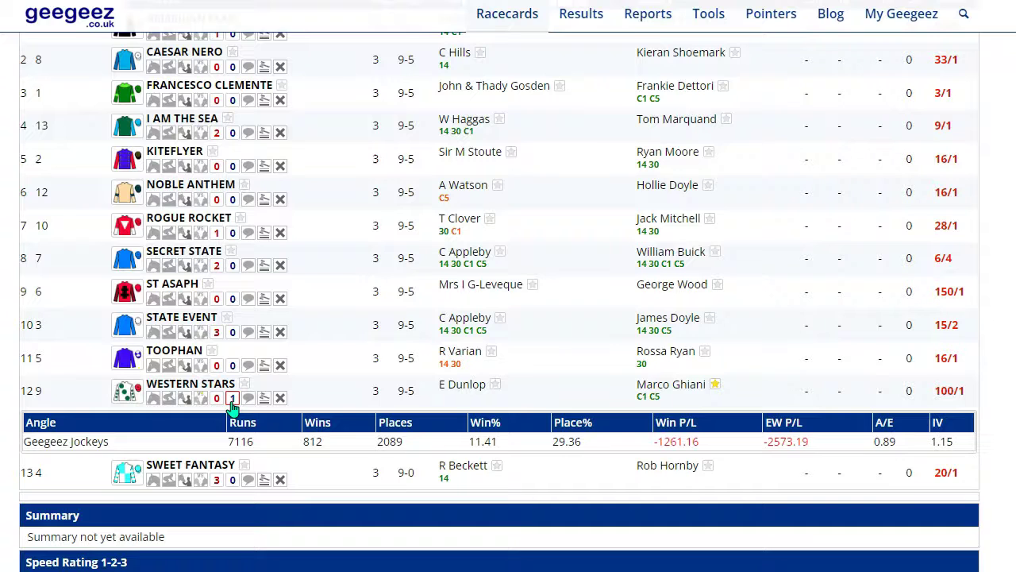
{"action": "left_click", "coordinate": [232, 401]}
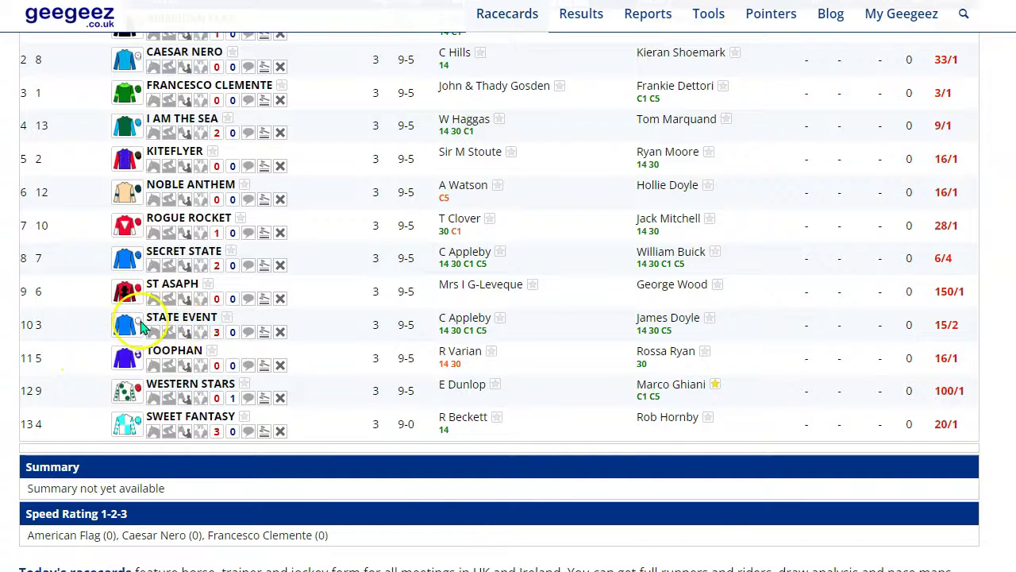
{"action": "scroll", "coordinate": [158, 318], "scroll_direction": "up", "scroll_amount": 4}
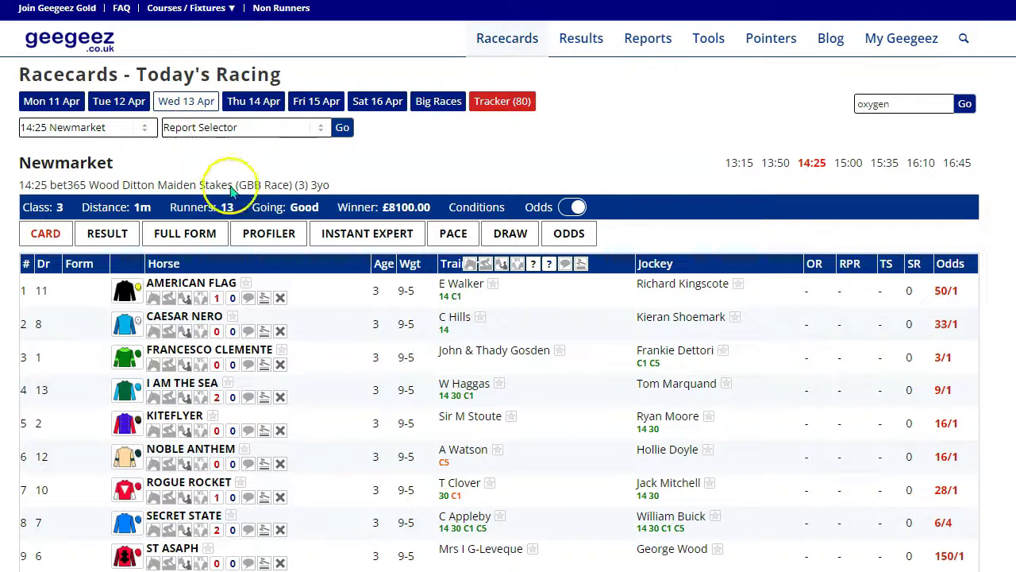
- Open the race's Profiler and show the sire statistics for American Flag
{"action": "left_click", "coordinate": [273, 228]}
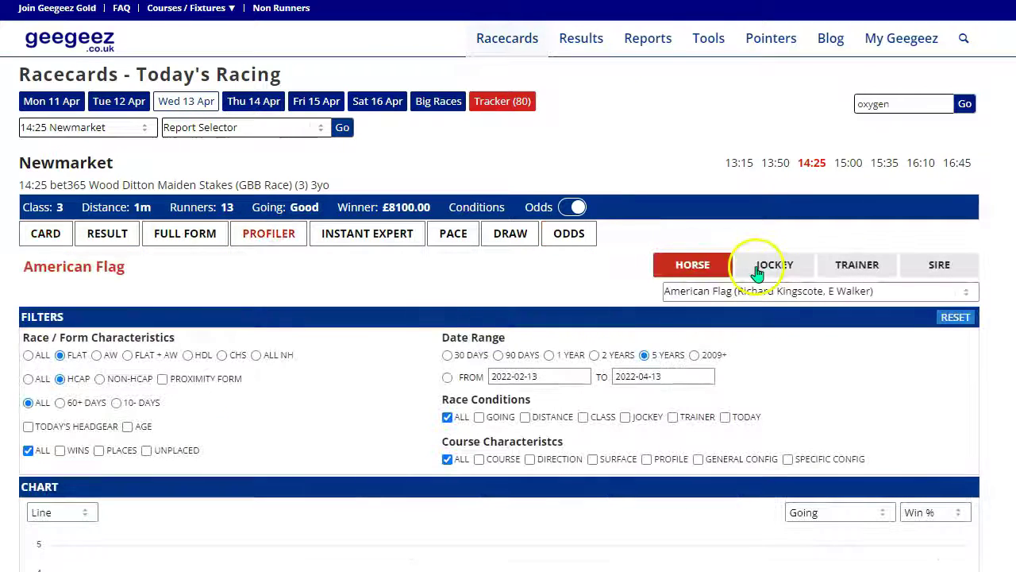
{"action": "left_click", "coordinate": [912, 263]}
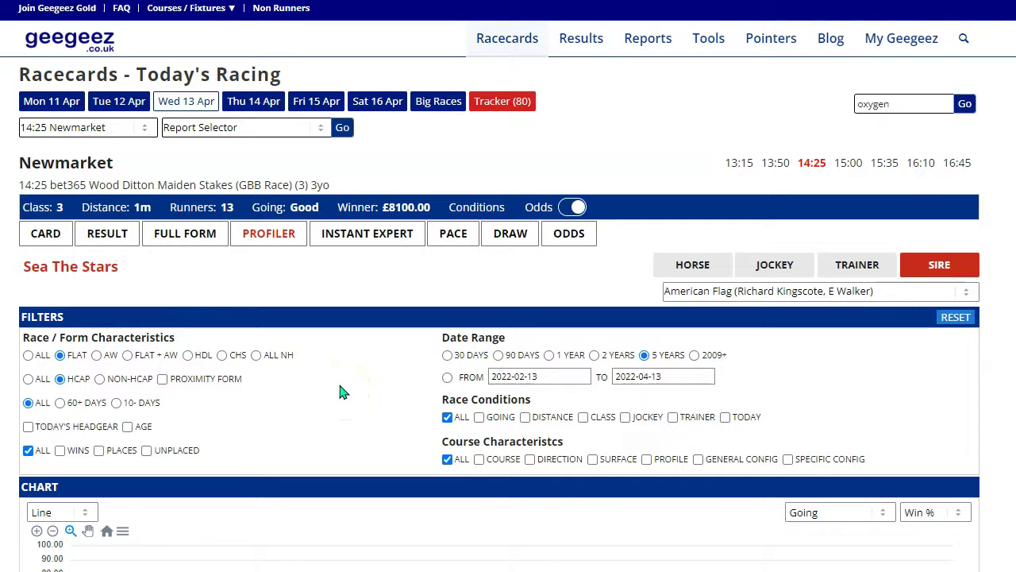
{"action": "left_click", "coordinate": [339, 385]}
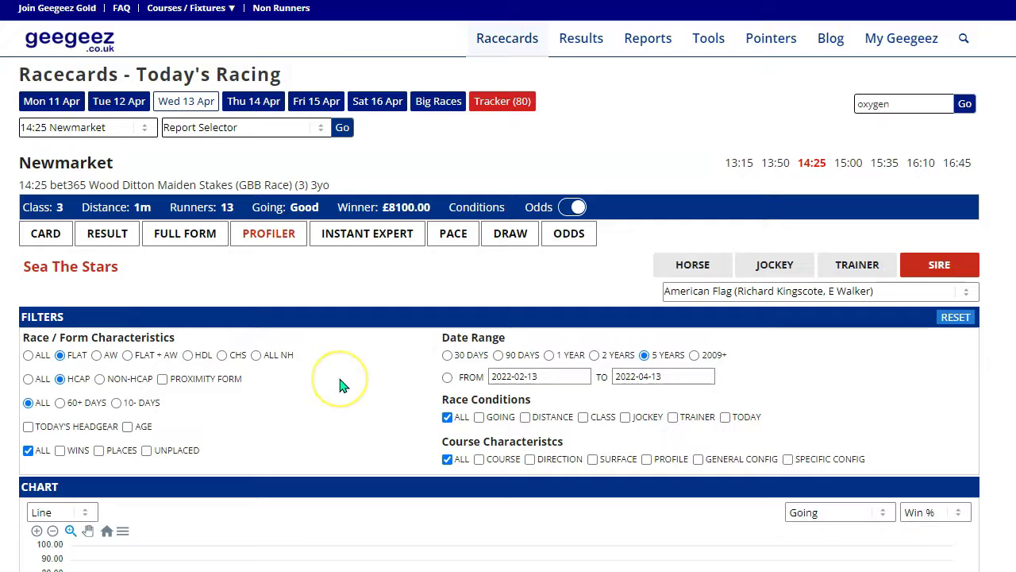